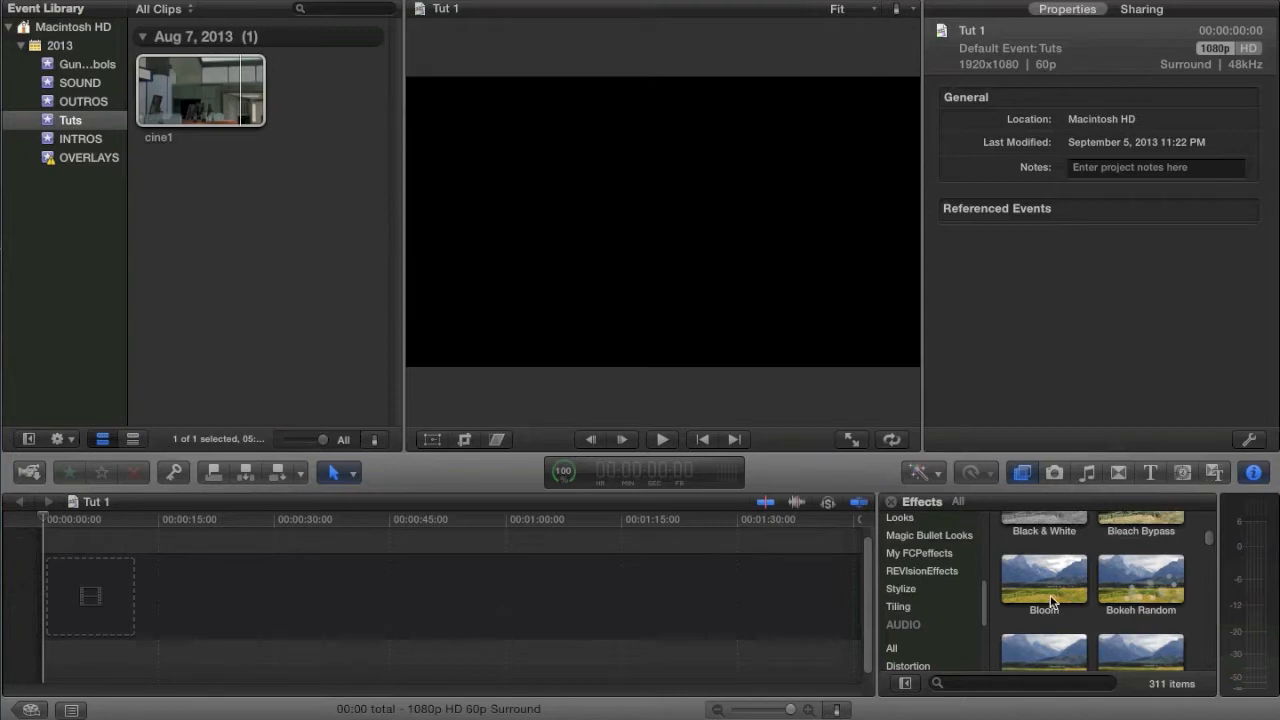
Step: Show the My FCPeffects video effects and enlarge the timeline and effects area, keeping the inspector shown
{"action": "left_click", "coordinate": [945, 554]}
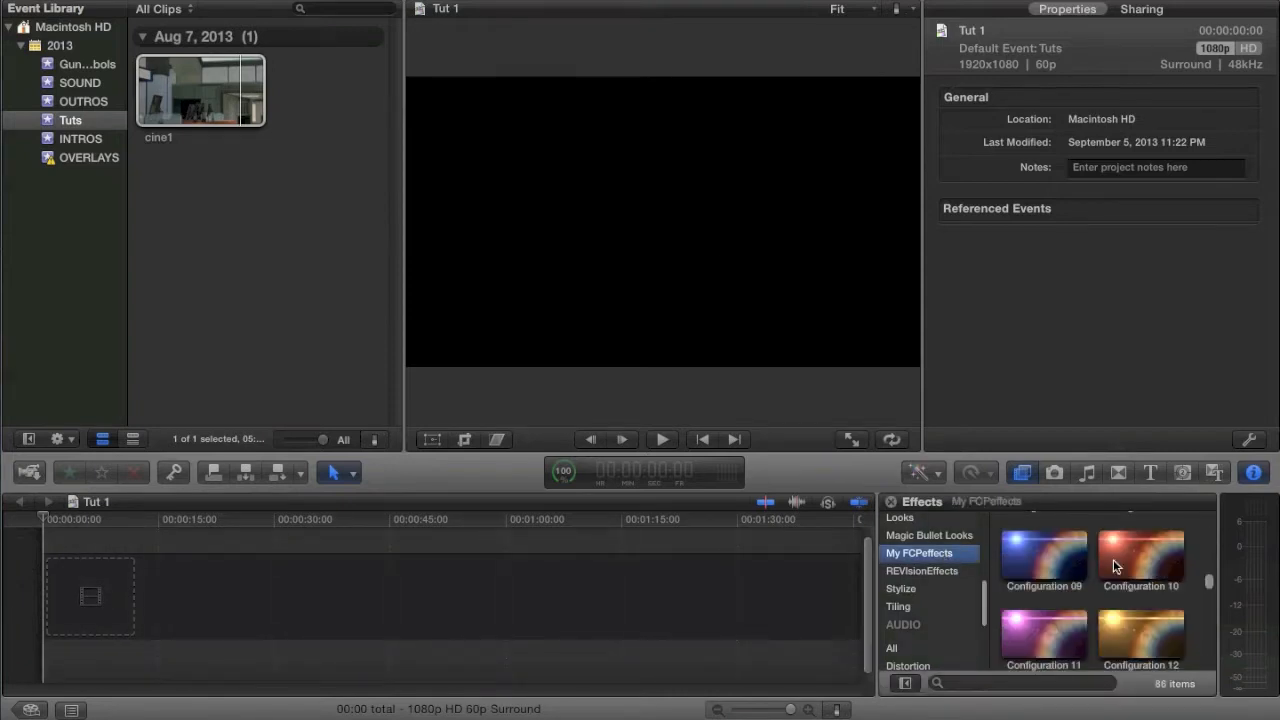
{"action": "left_click", "coordinate": [1249, 474]}
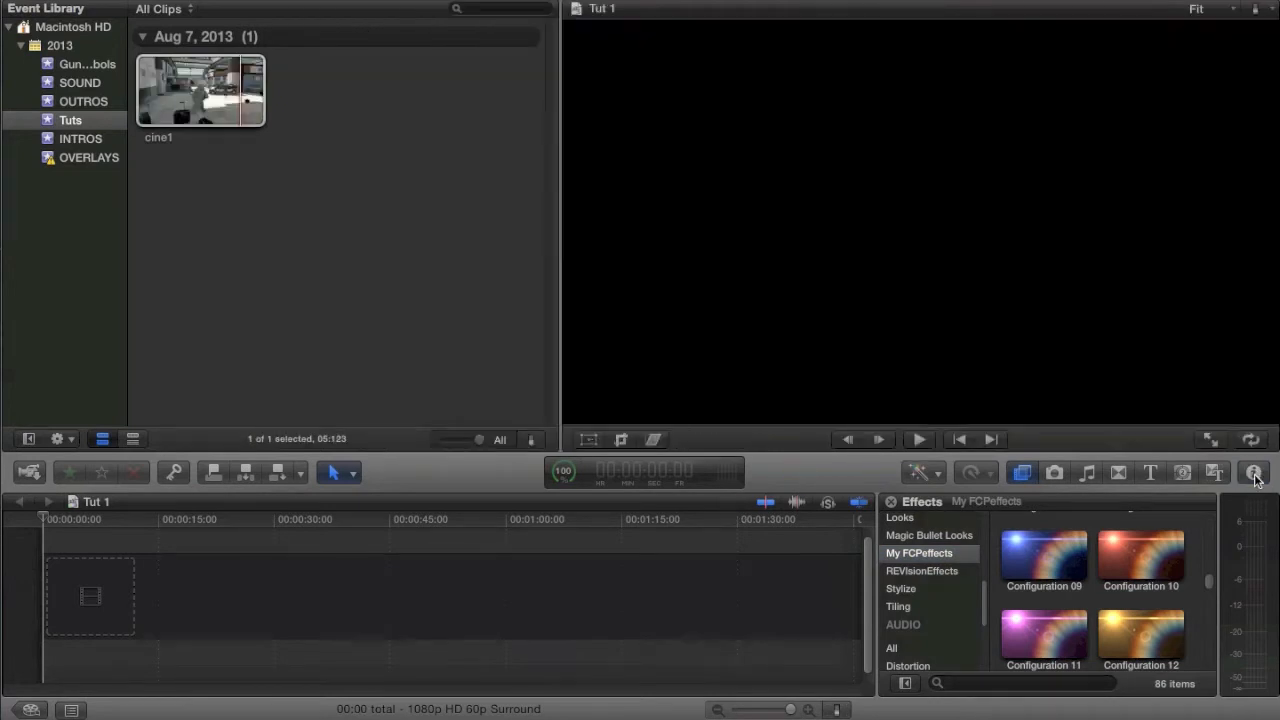
{"action": "left_click", "coordinate": [1254, 474]}
{"action": "left_click_drag", "start_coordinate": [854, 463], "coordinate": [858, 349]}
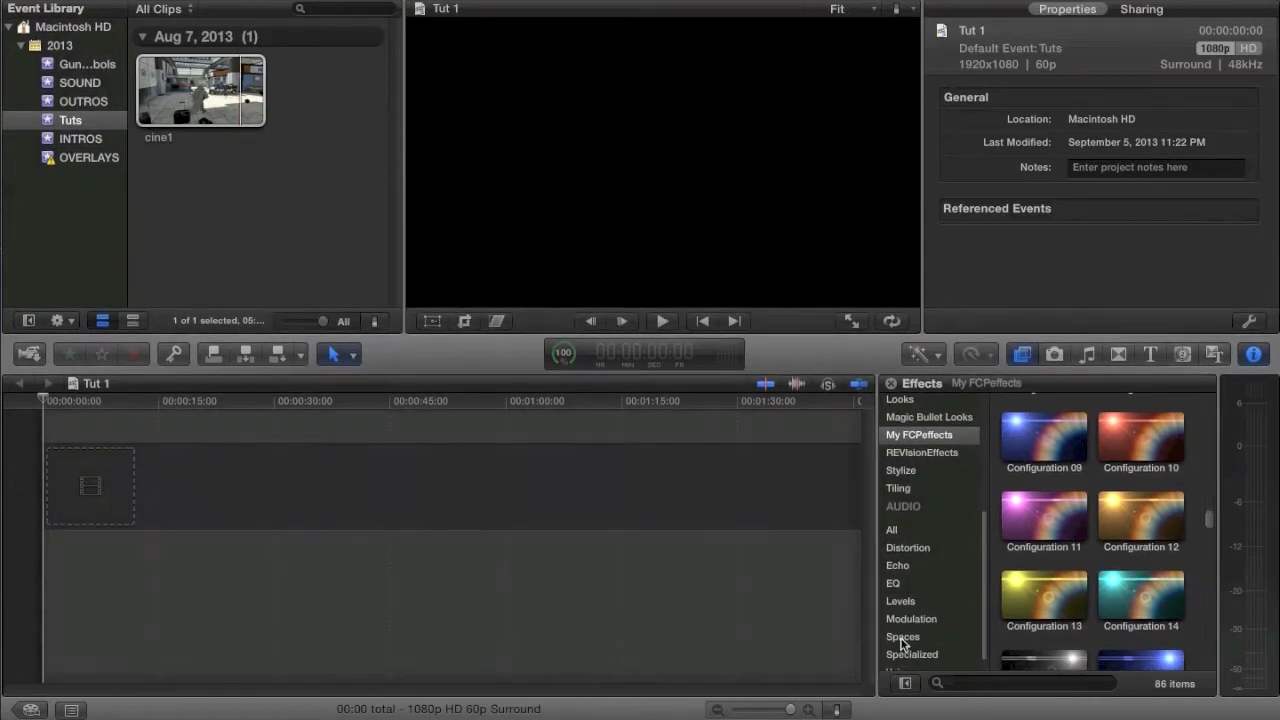
Step: Browse the My FCPeffects titles and preview Poor Man's Lens Flare
{"action": "left_click", "coordinate": [1124, 356]}
{"action": "left_click", "coordinate": [1140, 356]}
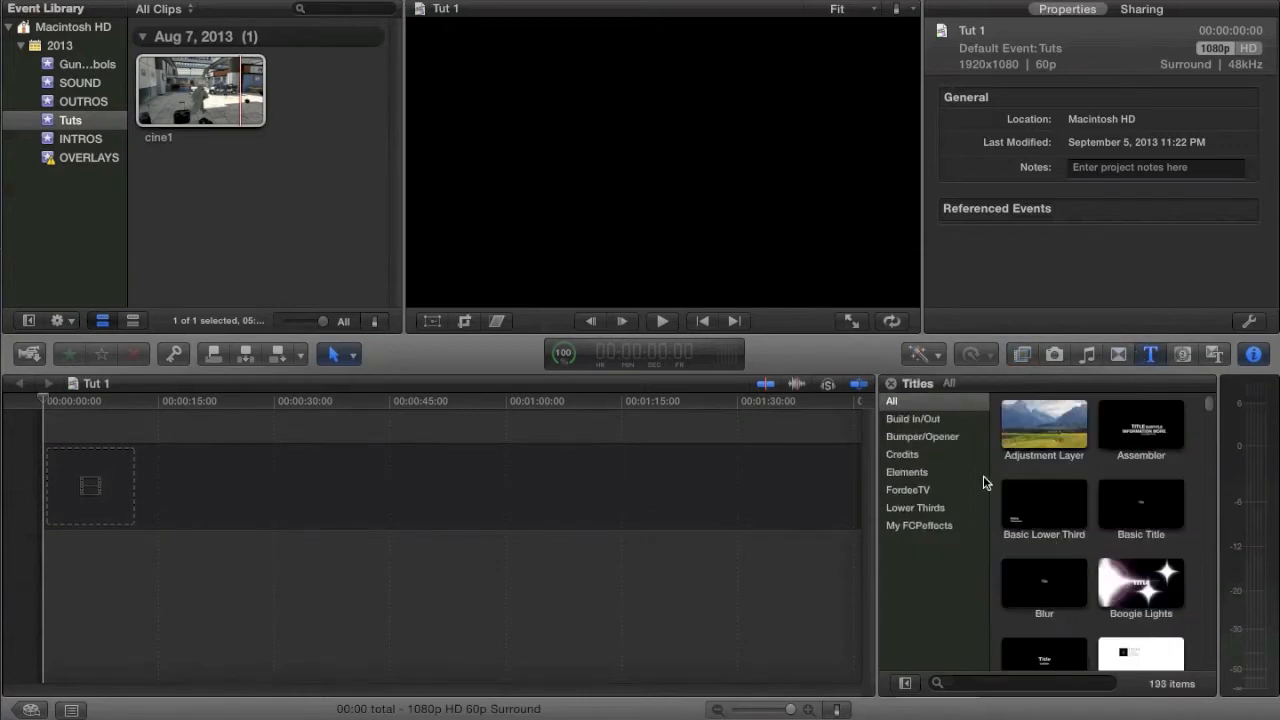
{"action": "left_click", "coordinate": [912, 527]}
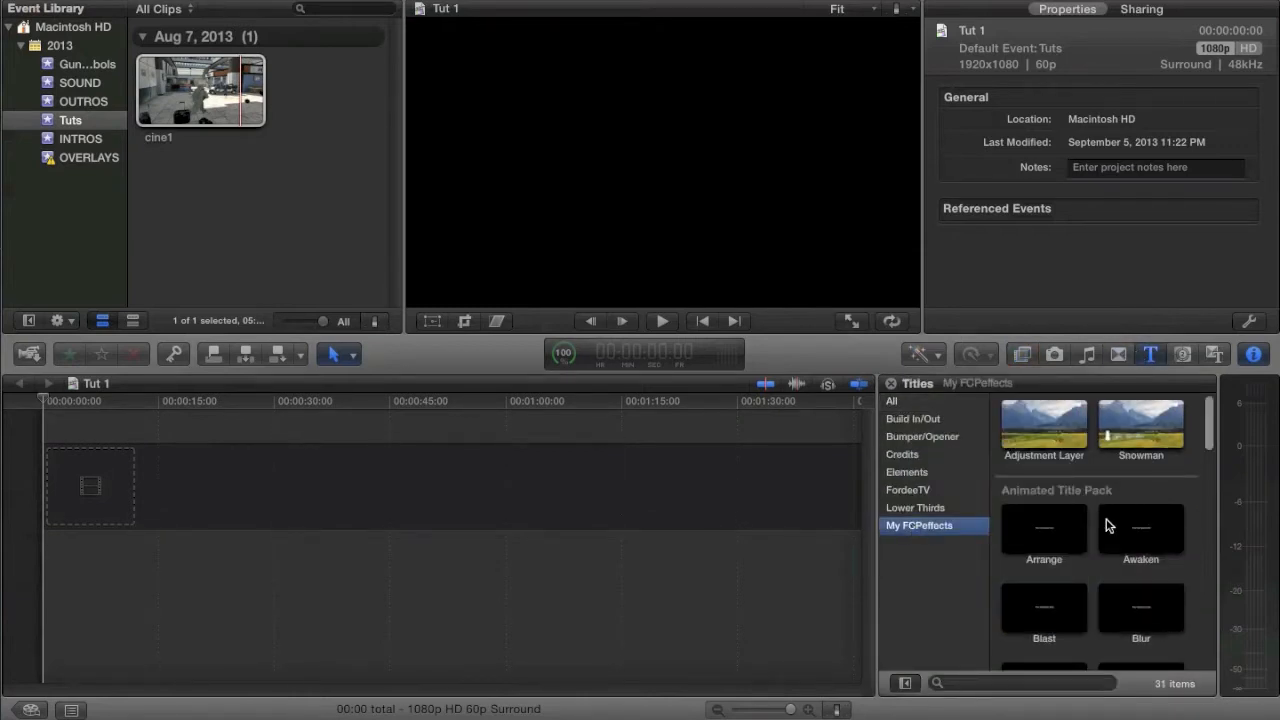
{"action": "scroll", "coordinate": [1107, 526], "scroll_direction": "down", "scroll_amount": 10}
{"action": "left_click", "coordinate": [1049, 626]}
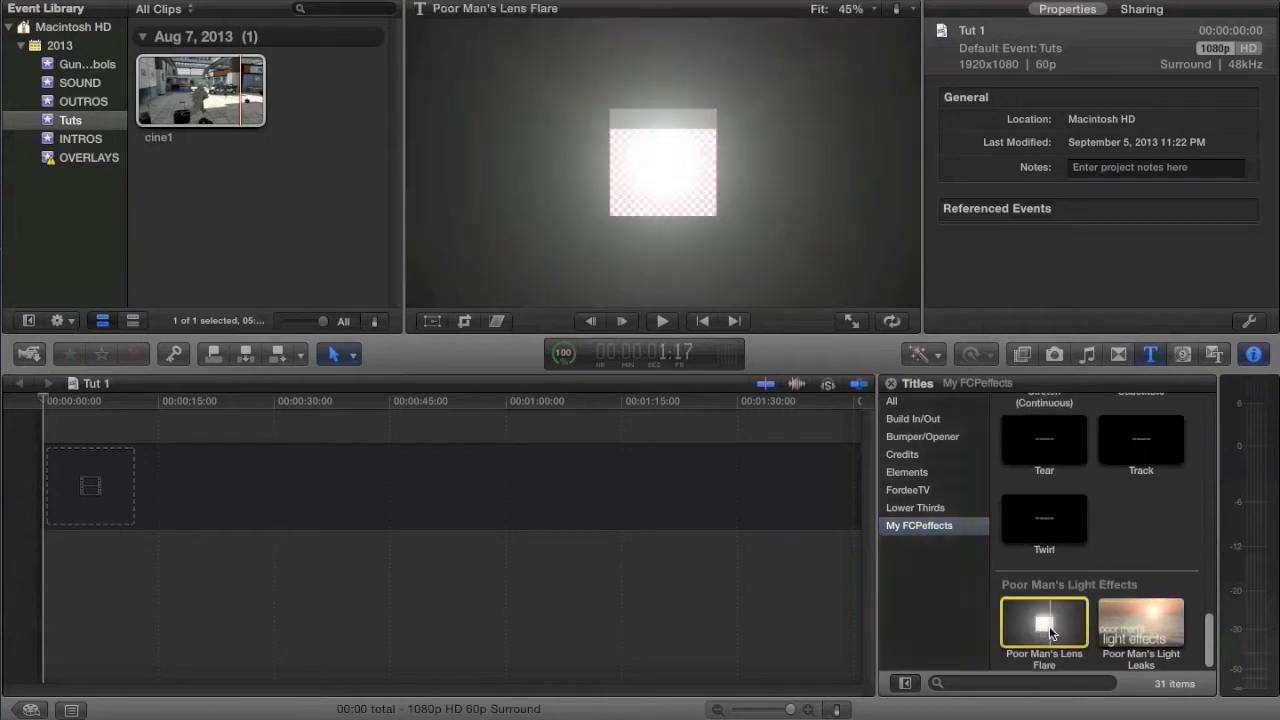
{"action": "left_click", "coordinate": [1029, 613]}
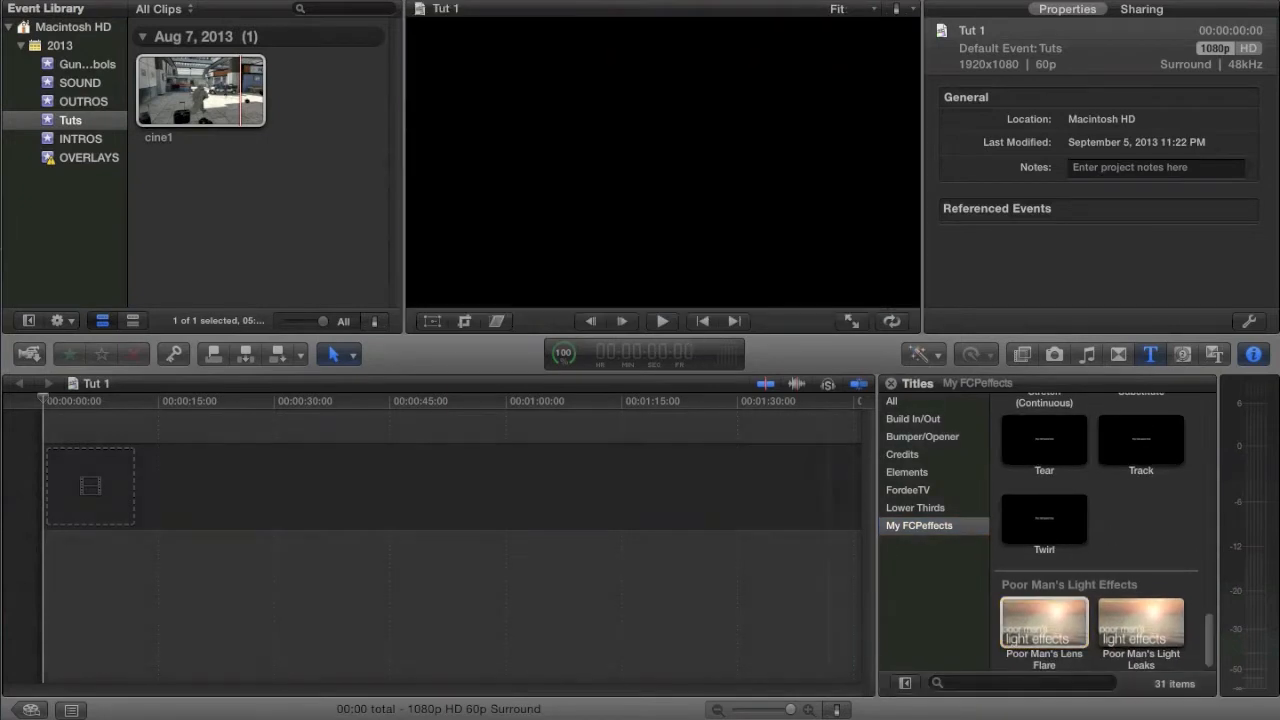
Step: Add the cine1 clip to the empty Tut 1 timeline
{"action": "left_click_drag", "start_coordinate": [165, 82], "coordinate": [143, 495]}
{"action": "left_click_drag", "start_coordinate": [747, 712], "coordinate": [765, 711]}
{"action": "scroll", "coordinate": [661, 527], "scroll_direction": "left", "scroll_amount": 4}
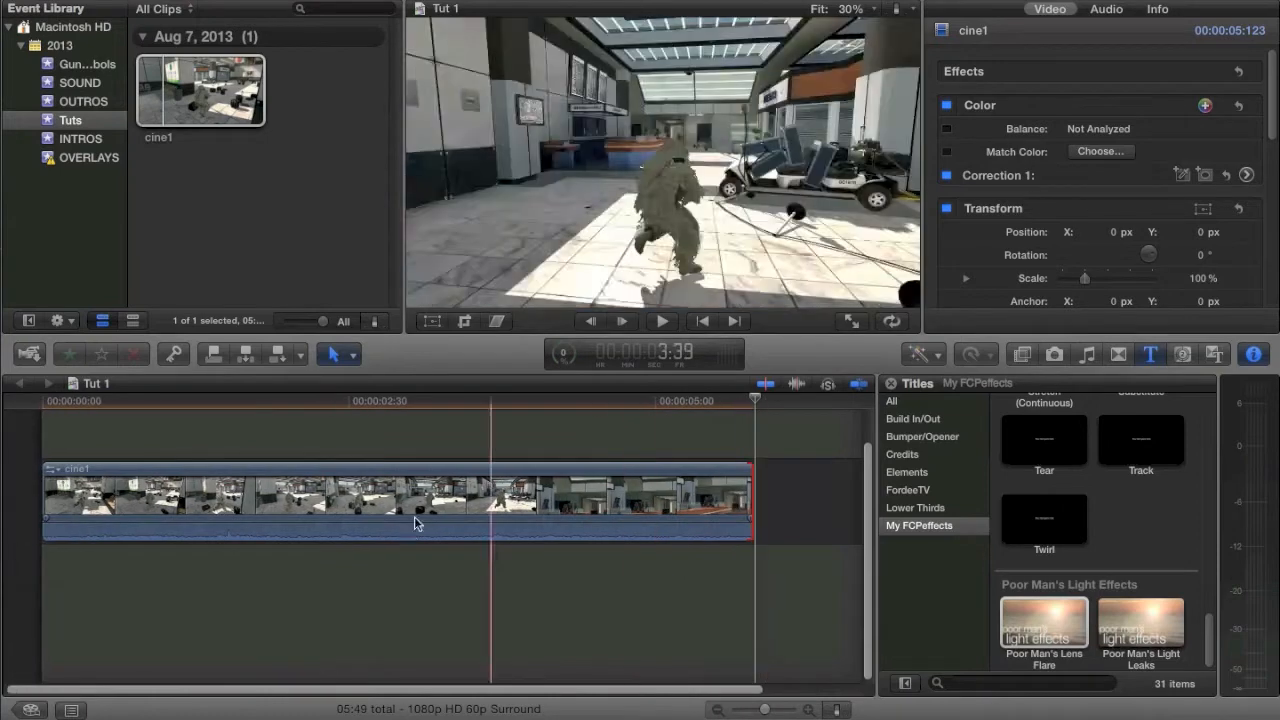
{"action": "left_click", "coordinate": [411, 524]}
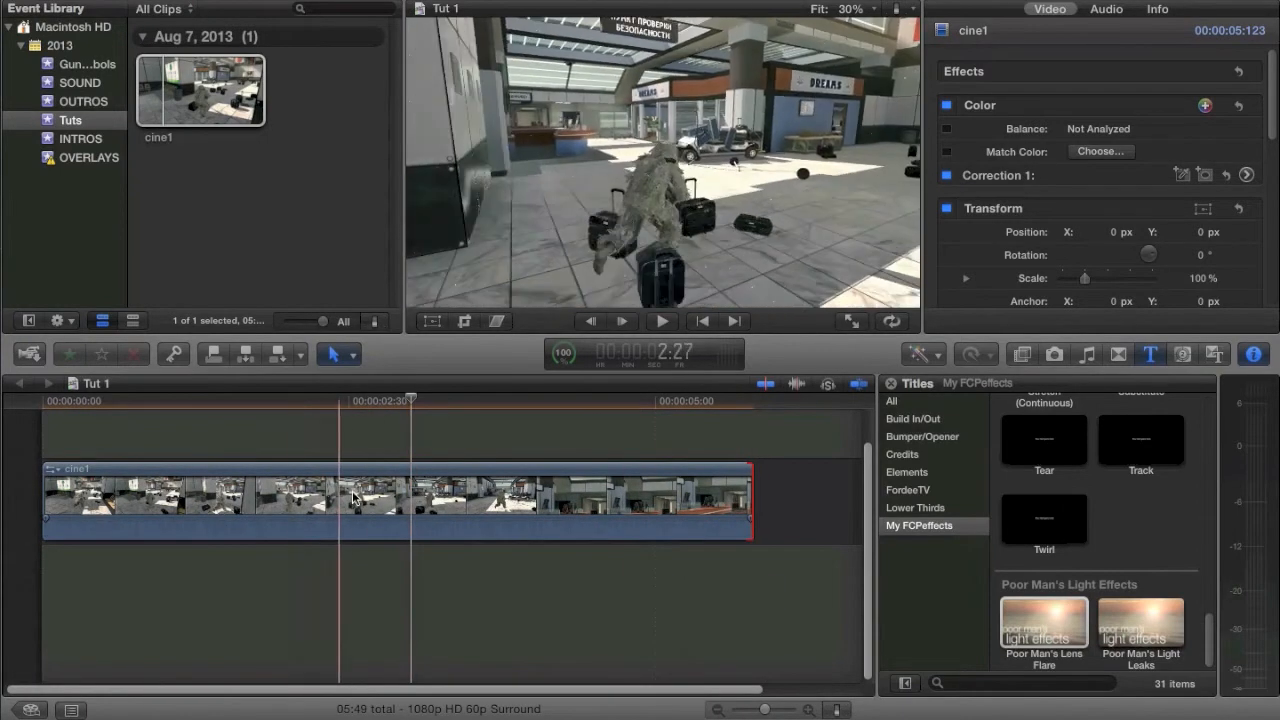
{"action": "left_click", "coordinate": [360, 498]}
Step: Place the Poor Man's Lens Flare title above cine1 from about 1:18 and center its flare at about X -0.36, Y 0.3
{"action": "left_click_drag", "start_coordinate": [1043, 622], "coordinate": [204, 447]}
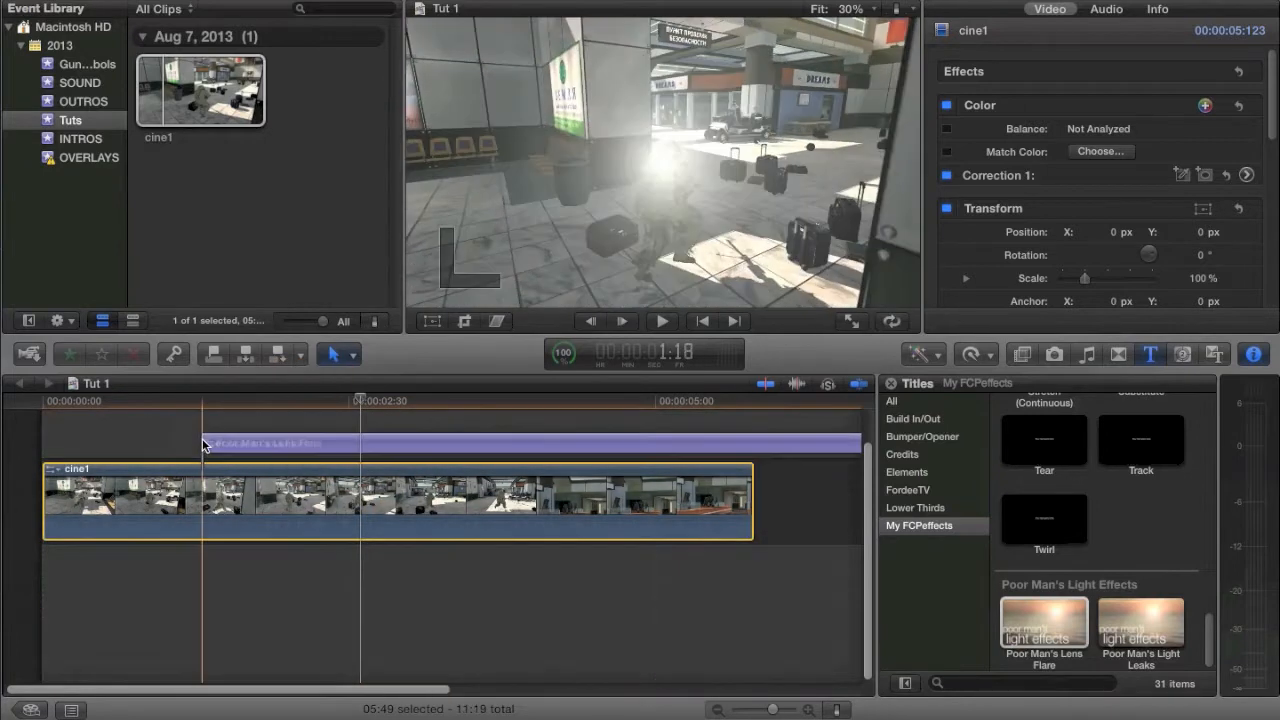
{"action": "left_click", "coordinate": [310, 446]}
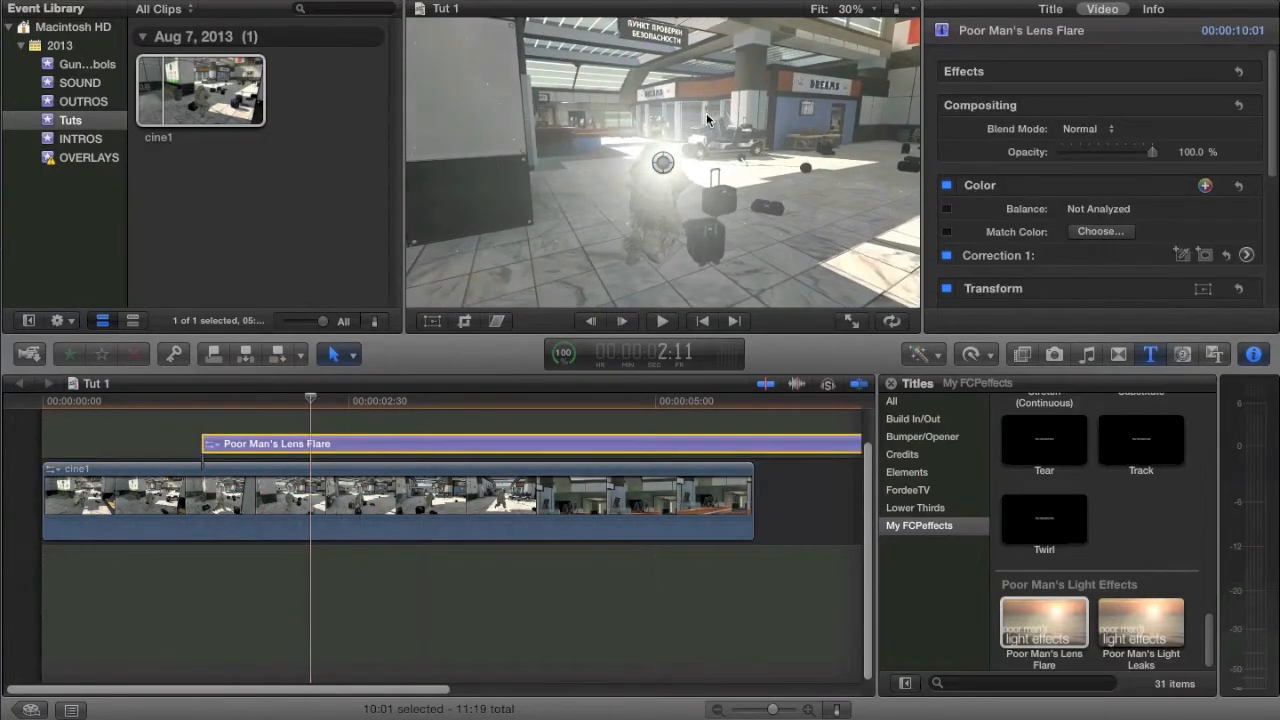
{"action": "left_click_drag", "start_coordinate": [663, 162], "coordinate": [557, 78]}
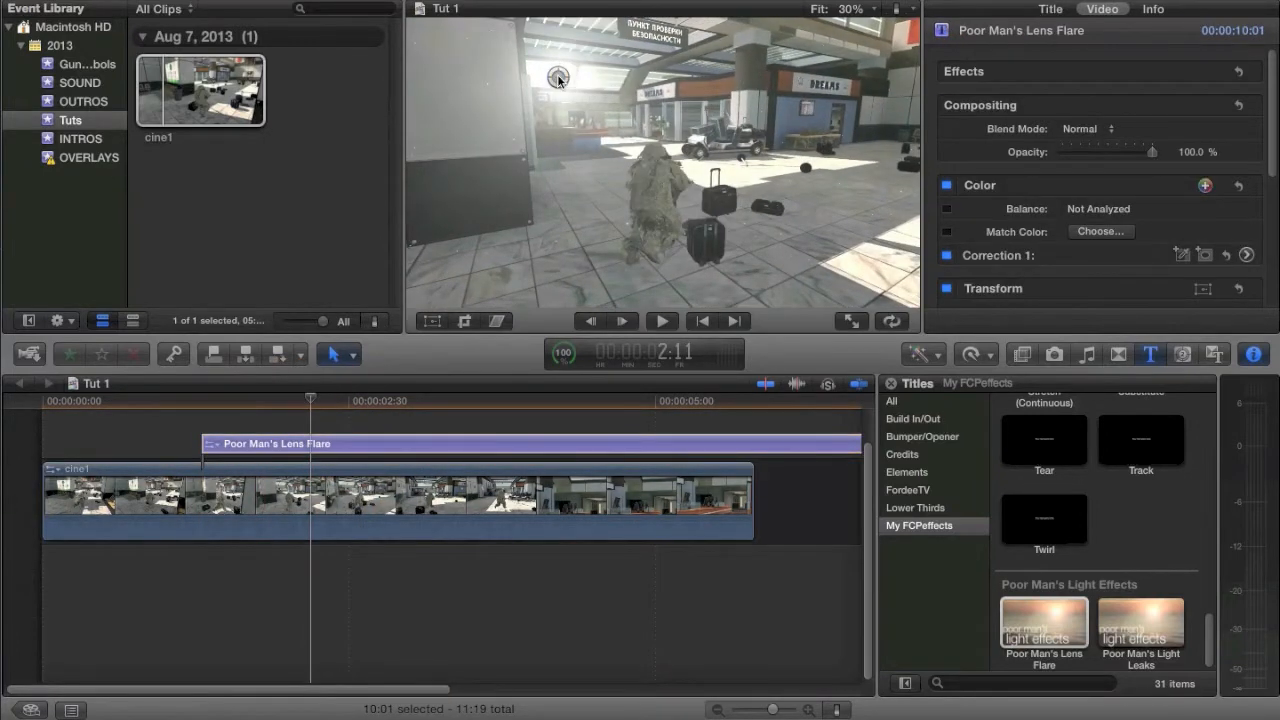
{"action": "key", "text": "Right"}
{"action": "key", "text": "Right"}
{"action": "key", "text": "Right"}
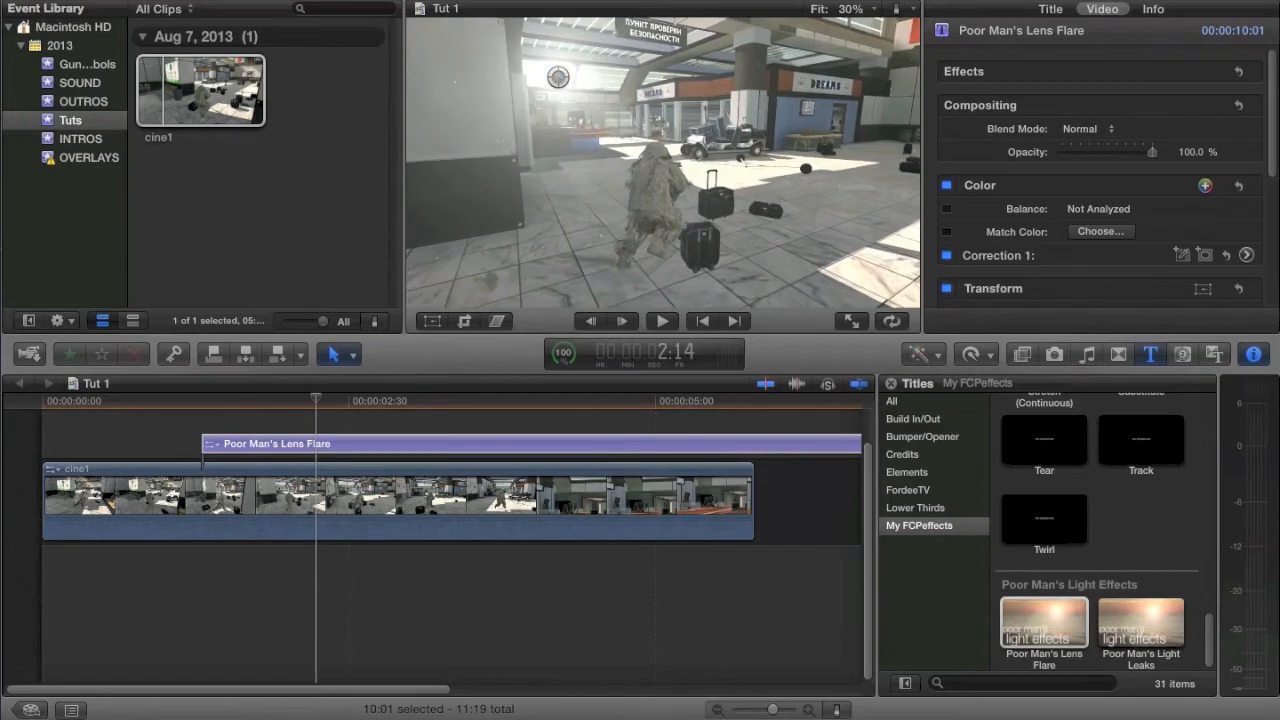
Step: Try the lens flare title with Cool - White - Warm at 100 and Flicker Amount at about 34.52%, and delete it from the timeline
{"action": "left_click", "coordinate": [1052, 9]}
{"action": "left_click_drag", "start_coordinate": [1108, 118], "coordinate": [1152, 118]}
{"action": "scroll", "coordinate": [1108, 180], "scroll_direction": "down", "scroll_amount": 3}
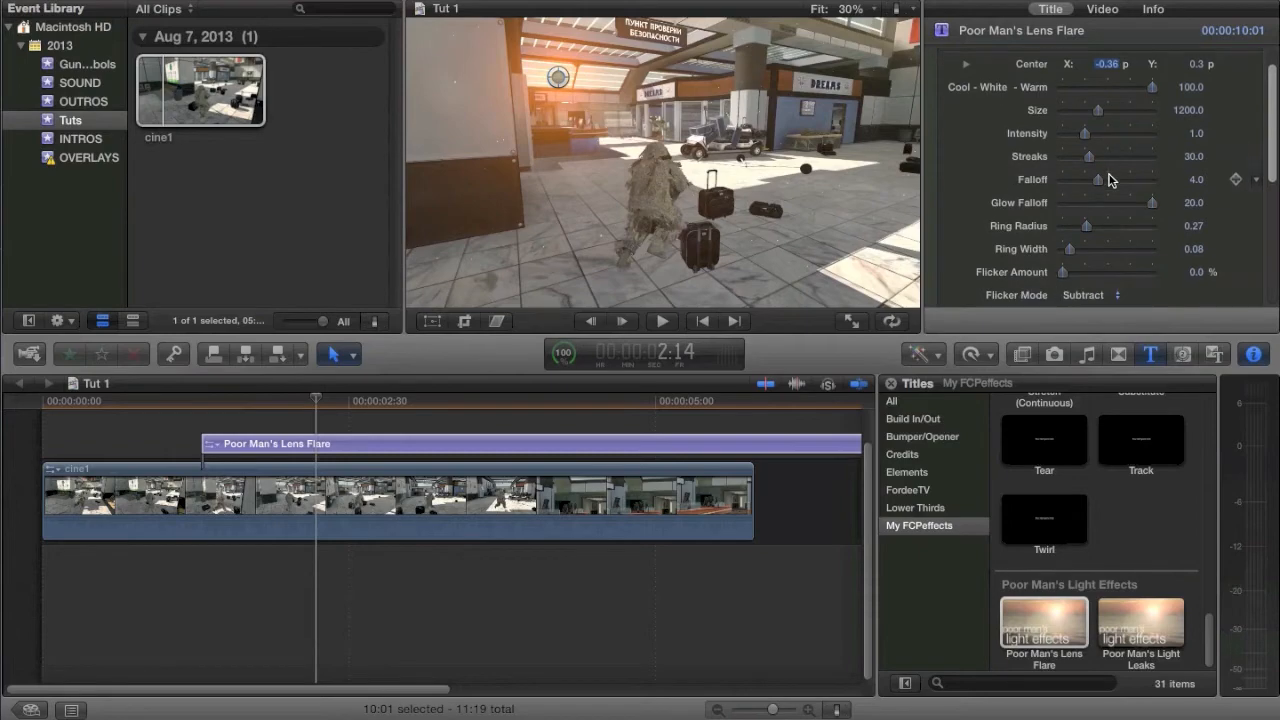
{"action": "scroll", "coordinate": [1108, 180], "scroll_direction": "down", "scroll_amount": 3}
{"action": "left_click_drag", "start_coordinate": [1106, 234], "coordinate": [1092, 241]}
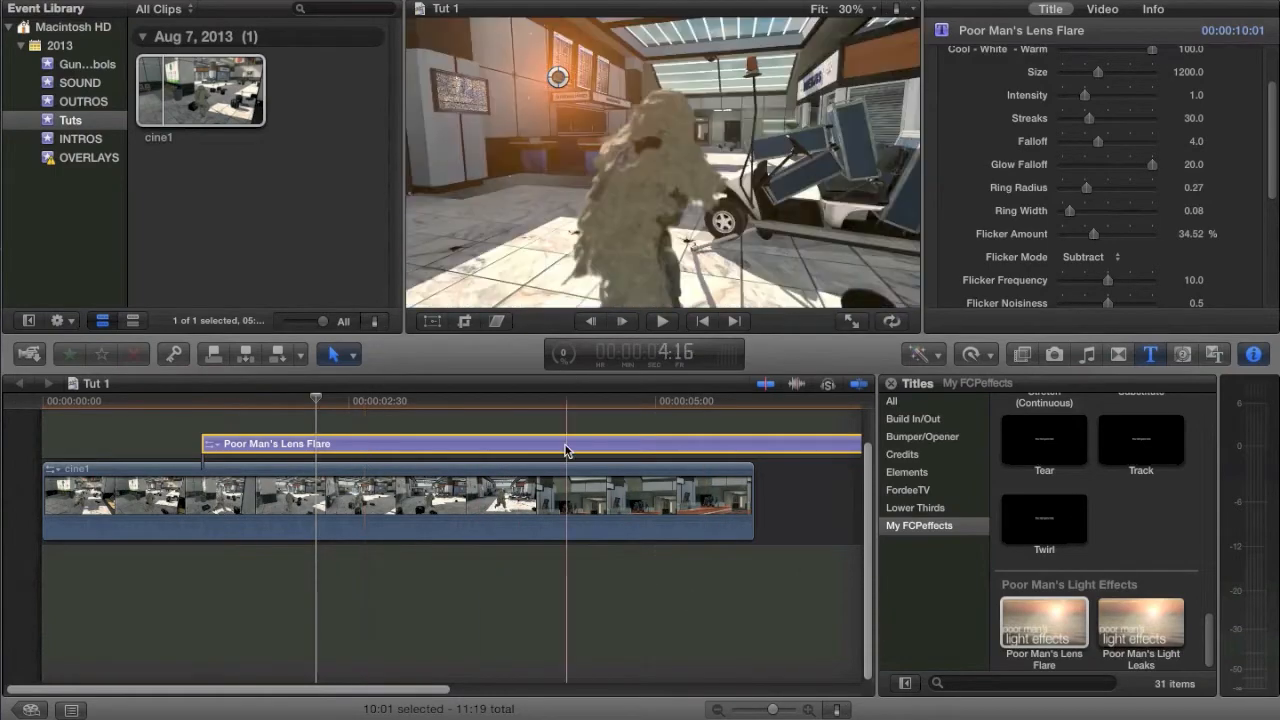
{"action": "key", "text": "Delete"}
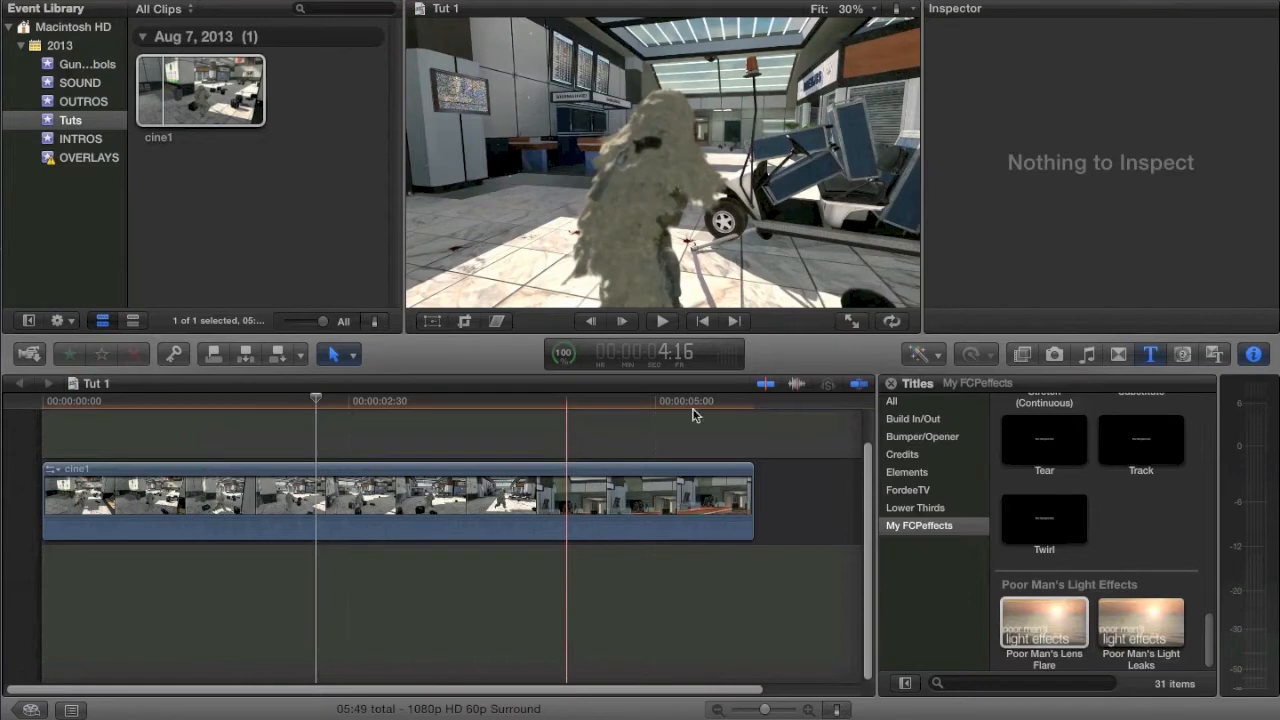
Step: Apply the Configuration 12 effect from the My FCPeffects Lens Flare Plugin group to the cine1 clip
{"action": "left_click", "coordinate": [1024, 353]}
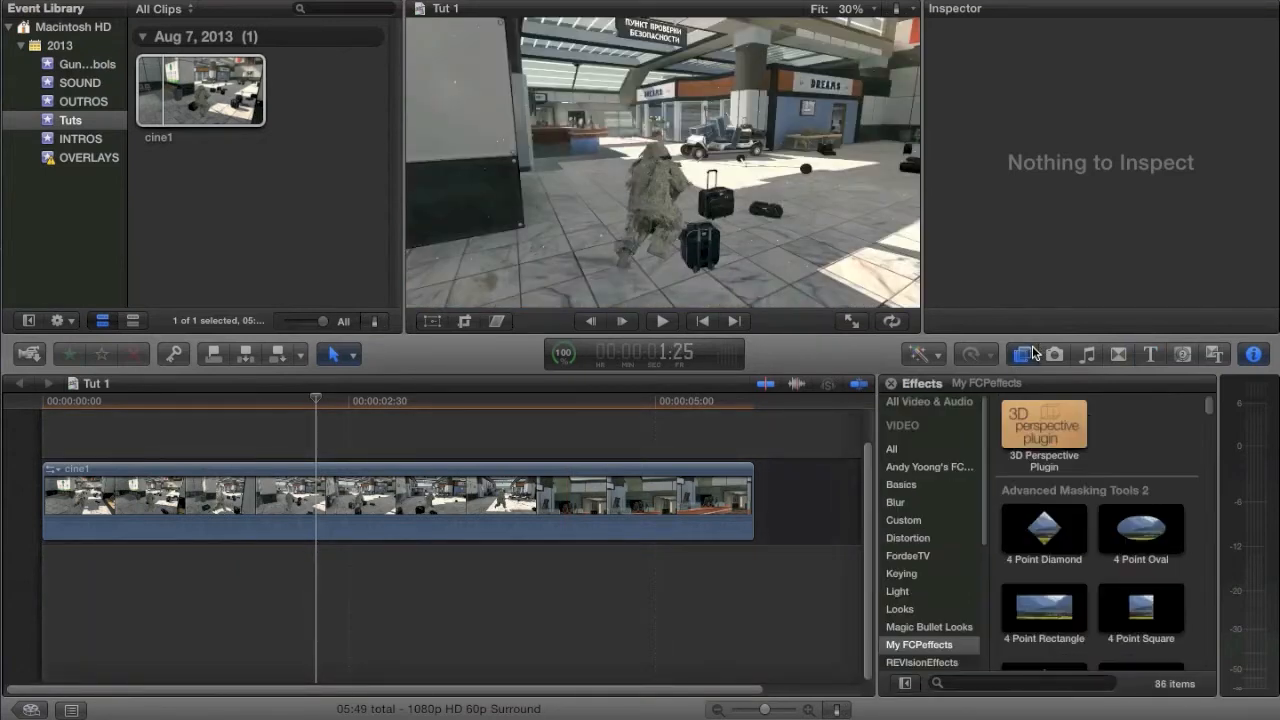
{"action": "left_click", "coordinate": [963, 648]}
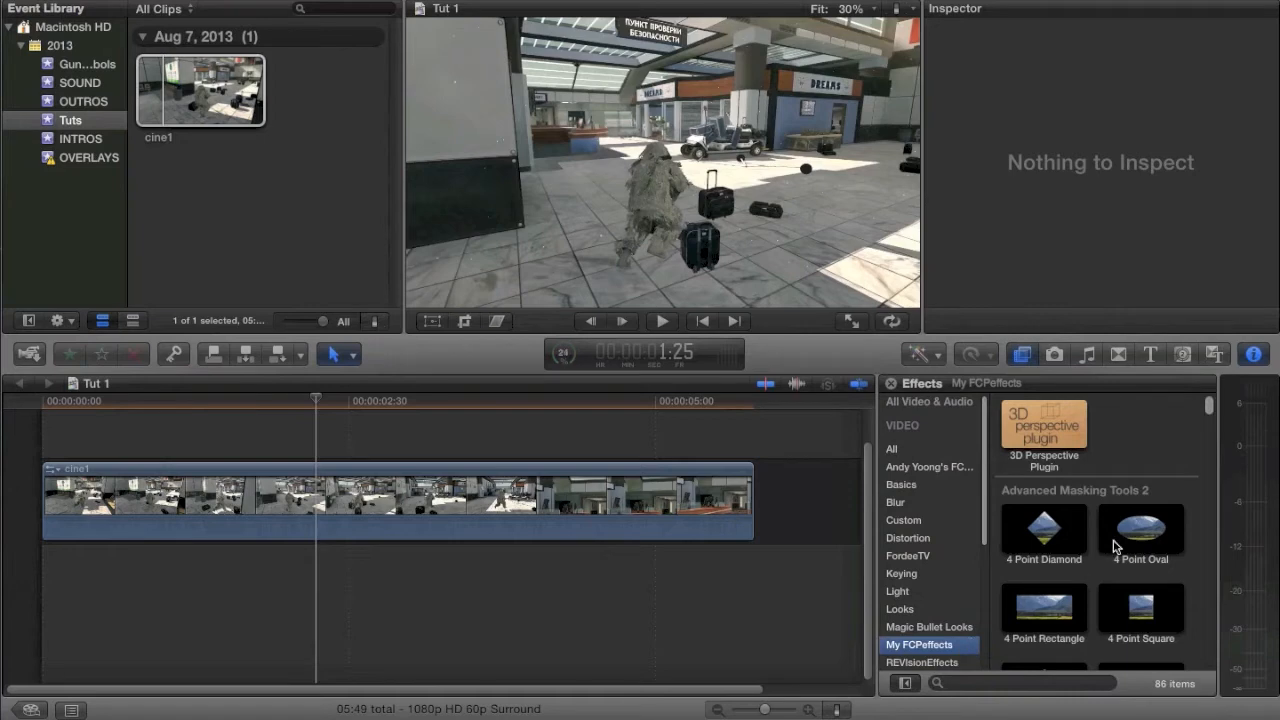
{"action": "scroll", "coordinate": [1116, 545], "scroll_direction": "down", "scroll_amount": 15}
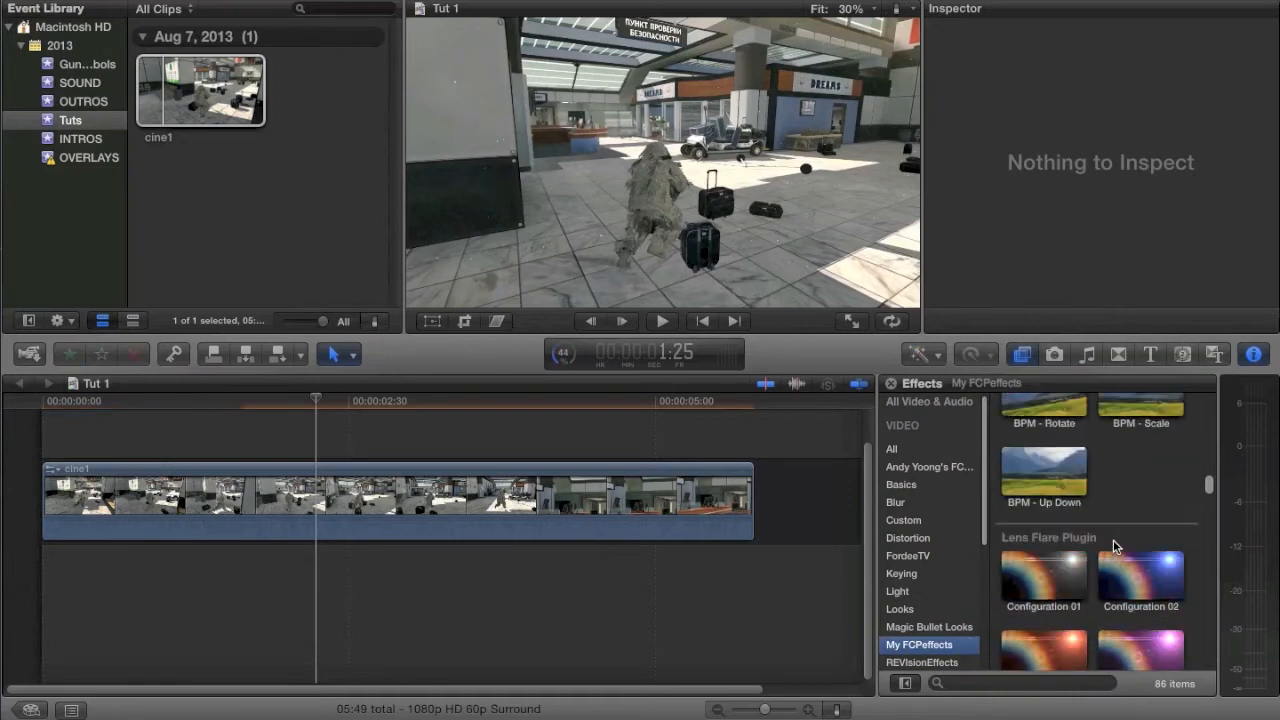
{"action": "left_click", "coordinate": [1045, 585]}
{"action": "scroll", "coordinate": [1054, 545], "scroll_direction": "down", "scroll_amount": 3}
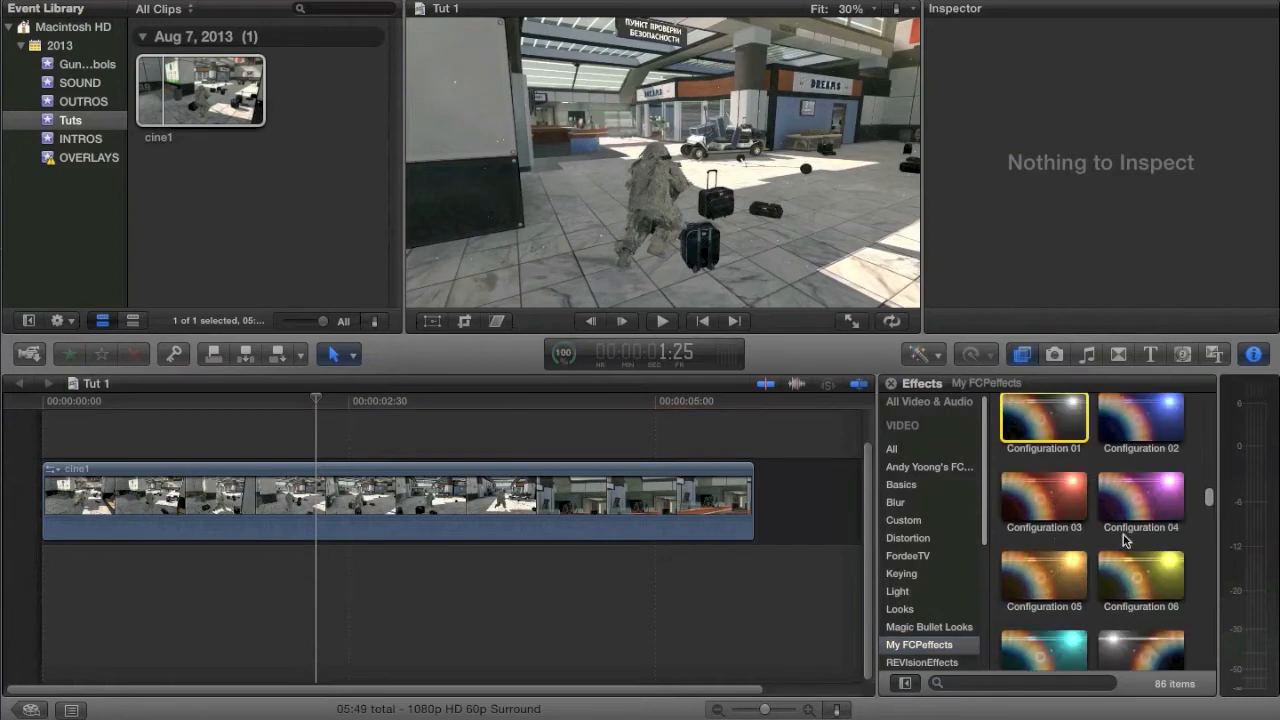
{"action": "scroll", "coordinate": [1130, 560], "scroll_direction": "down", "scroll_amount": 4}
{"action": "scroll", "coordinate": [1137, 600], "scroll_direction": "down", "scroll_amount": 3}
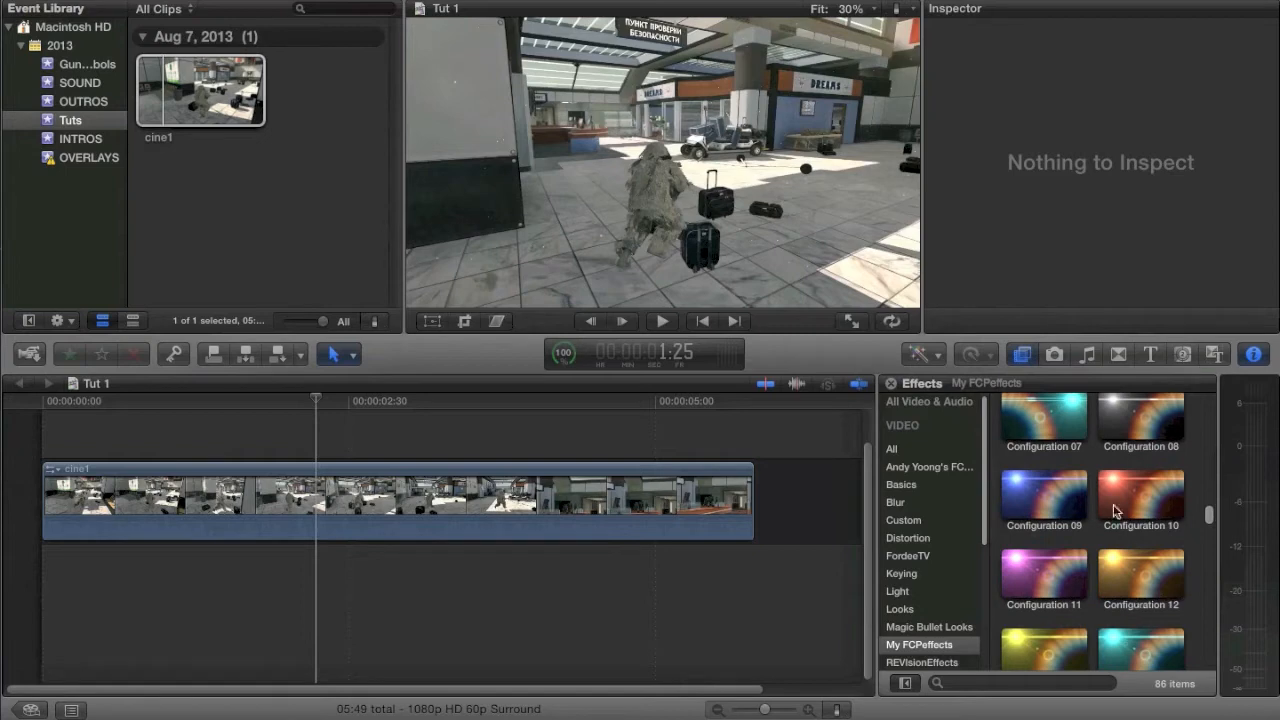
{"action": "left_click_drag", "start_coordinate": [1133, 566], "coordinate": [426, 500]}
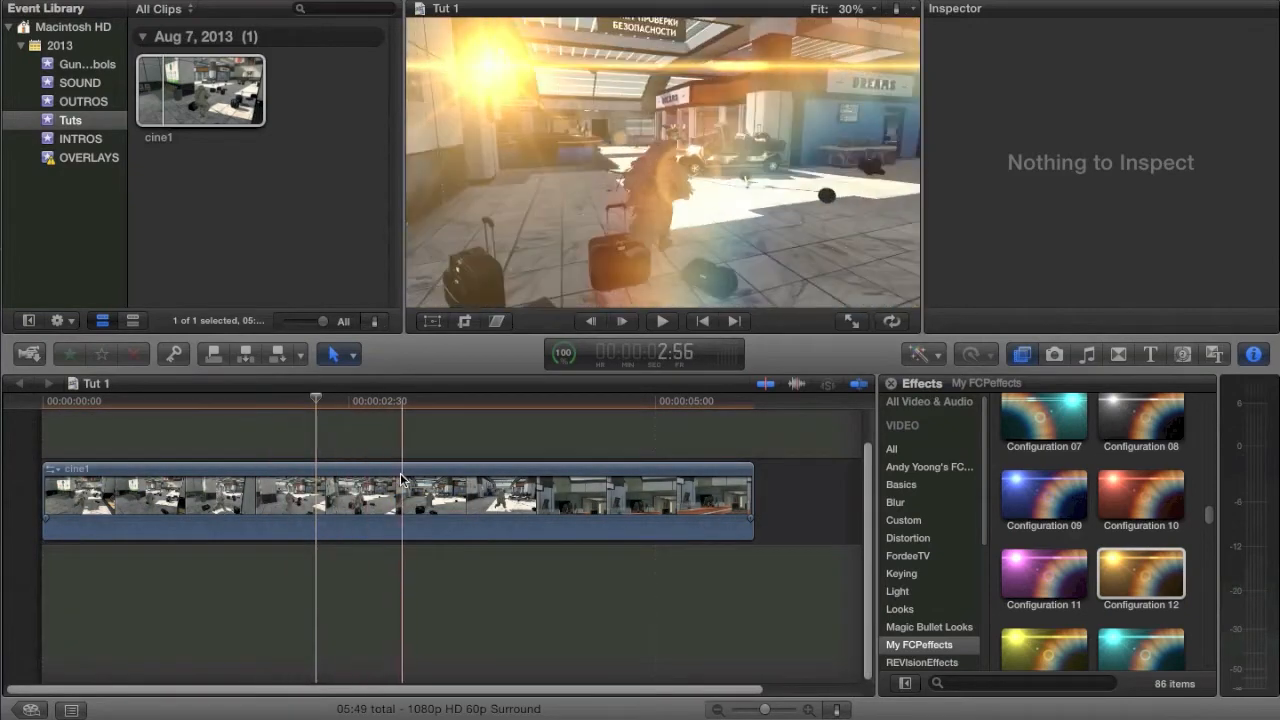
Step: Trim the start and end of cine1 to leave a segment about 01:35 long
{"action": "left_click", "coordinate": [348, 493]}
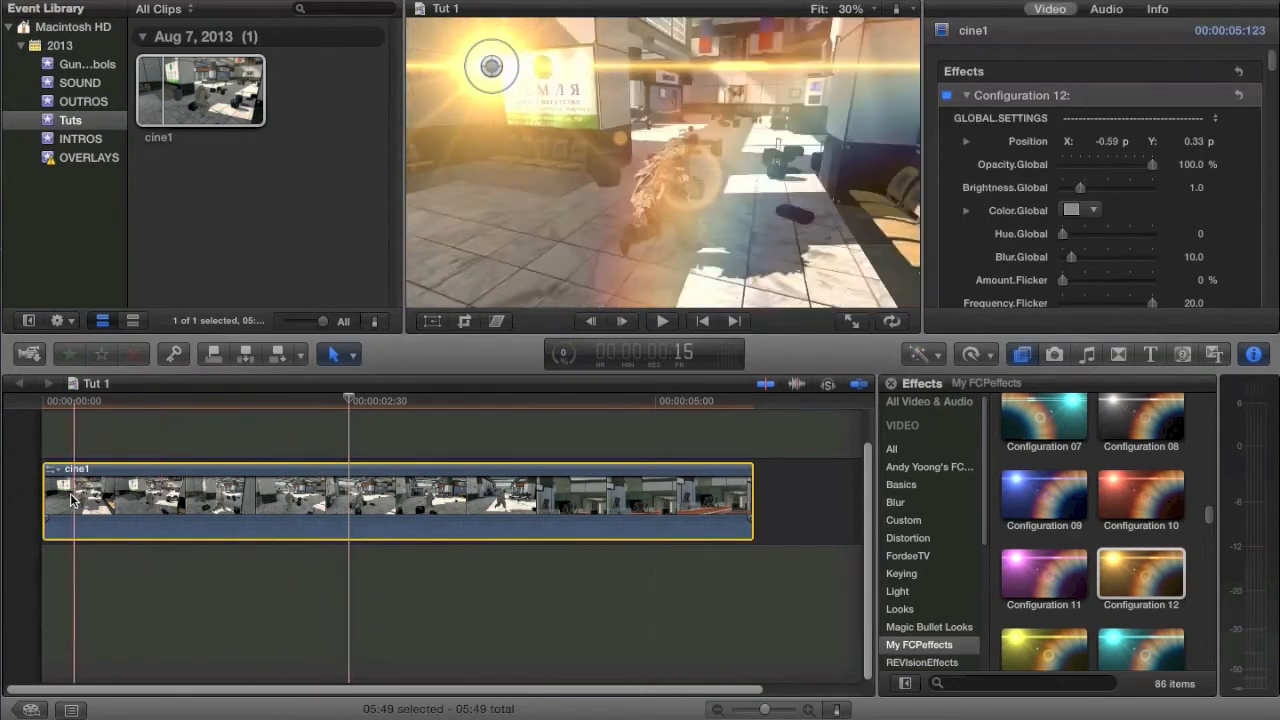
{"action": "left_click_drag", "start_coordinate": [44, 500], "coordinate": [366, 487]}
{"action": "left_click_drag", "start_coordinate": [752, 505], "coordinate": [555, 530]}
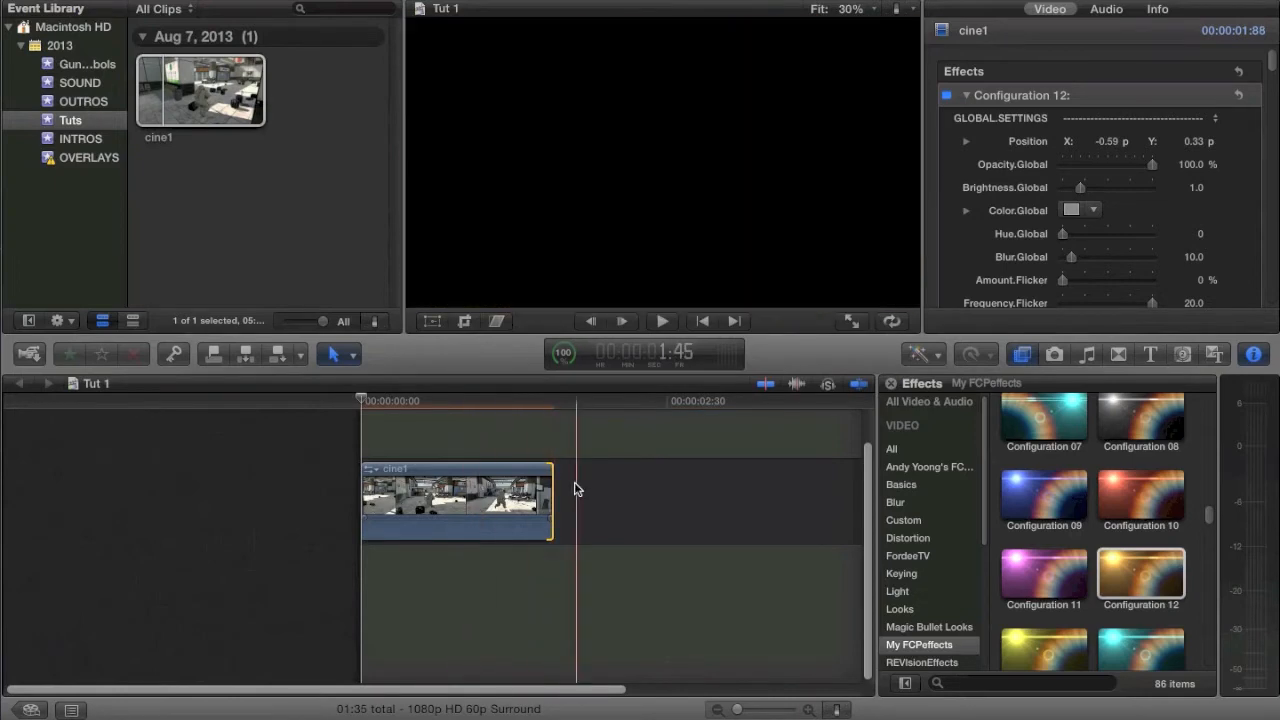
{"action": "left_click_drag", "start_coordinate": [745, 713], "coordinate": [760, 710]}
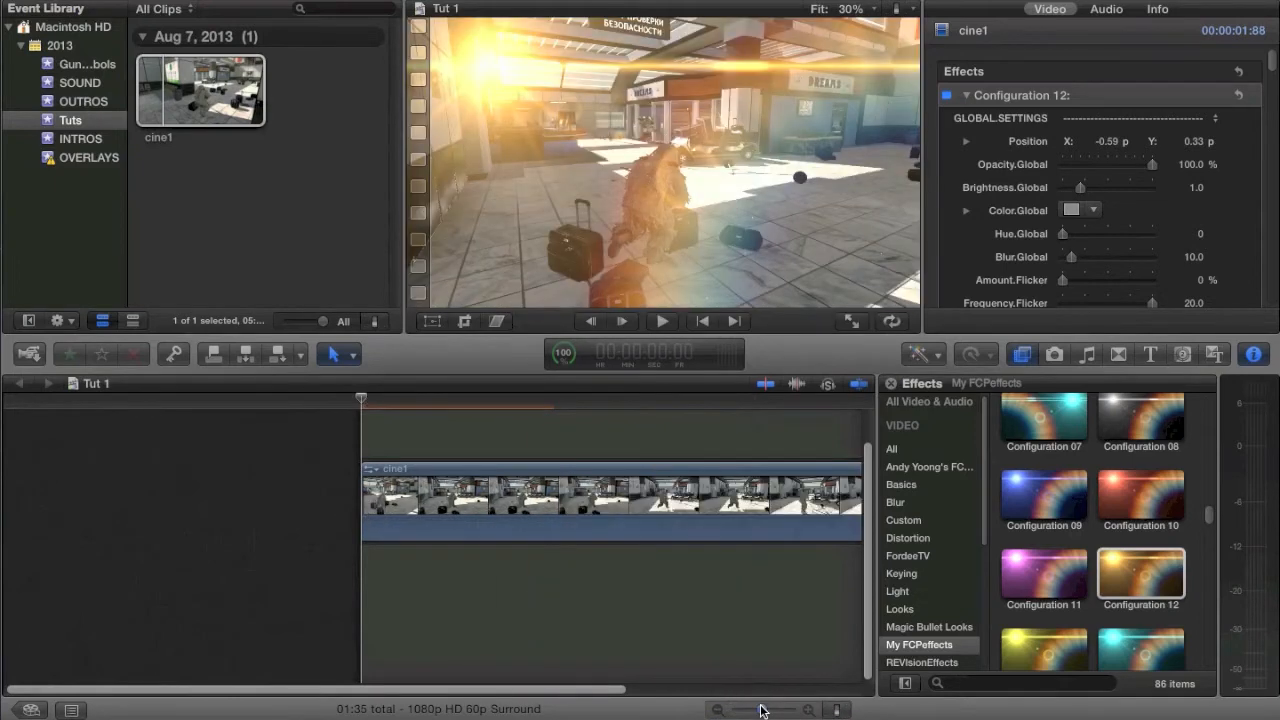
{"action": "scroll", "coordinate": [670, 604], "scroll_direction": "right", "scroll_amount": 2}
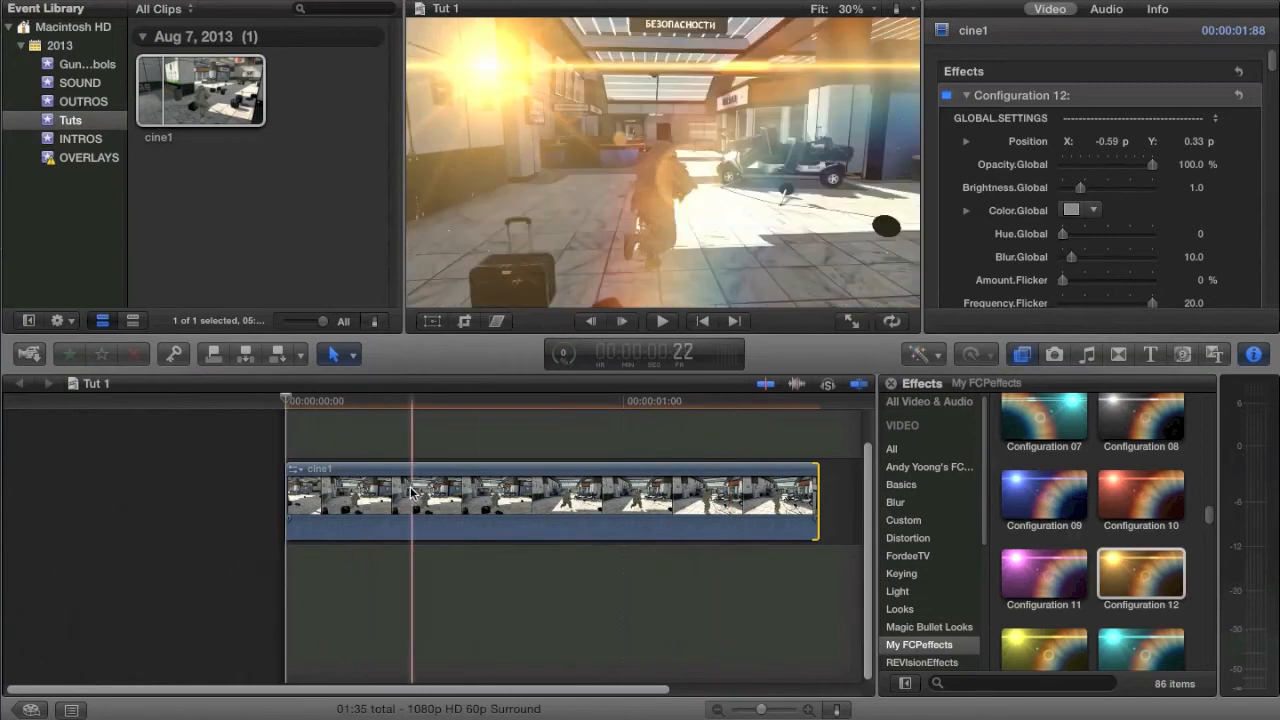
{"action": "left_click", "coordinate": [398, 503]}
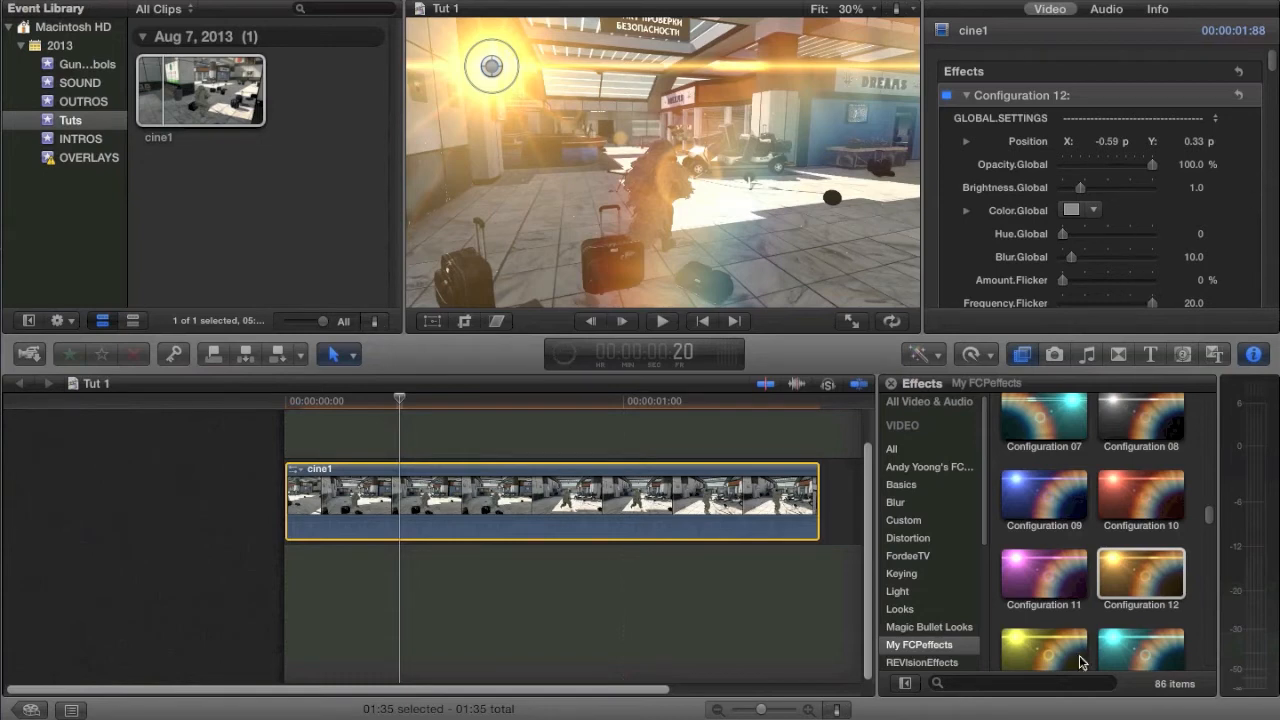
{"action": "scroll", "coordinate": [1095, 580], "scroll_direction": "down", "scroll_amount": 8}
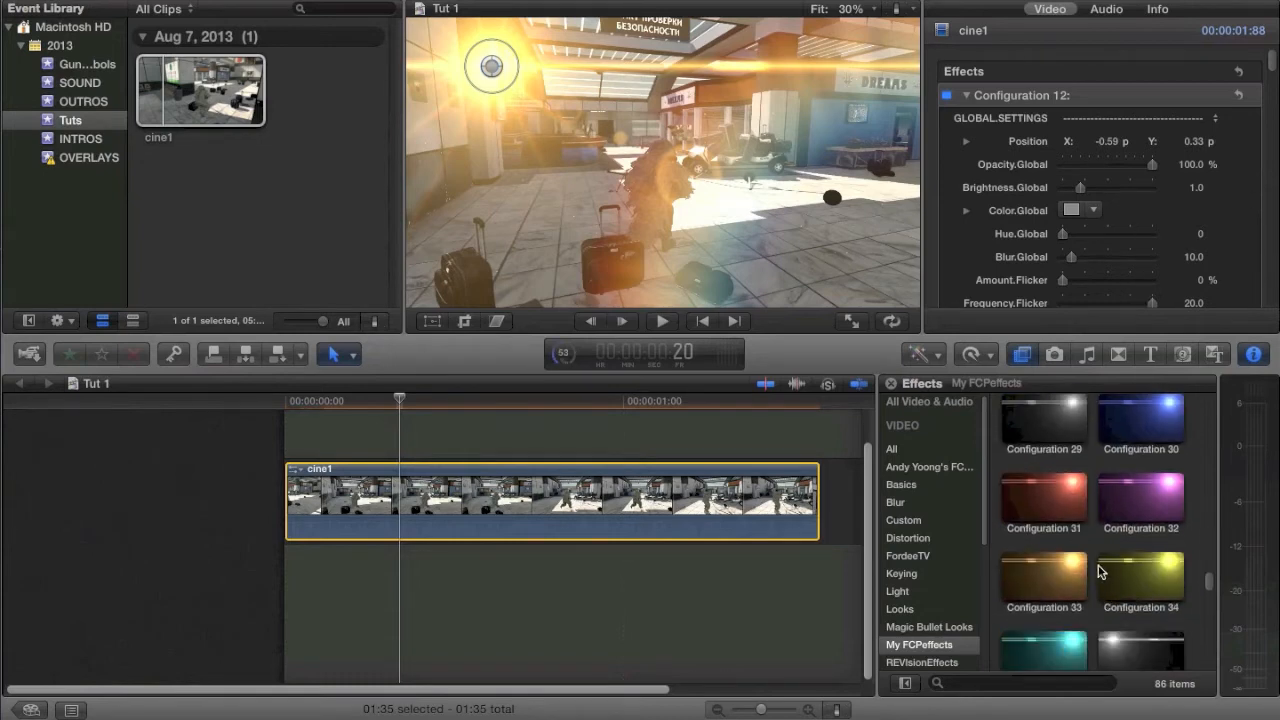
{"action": "scroll", "coordinate": [1104, 571], "scroll_direction": "up", "scroll_amount": 6}
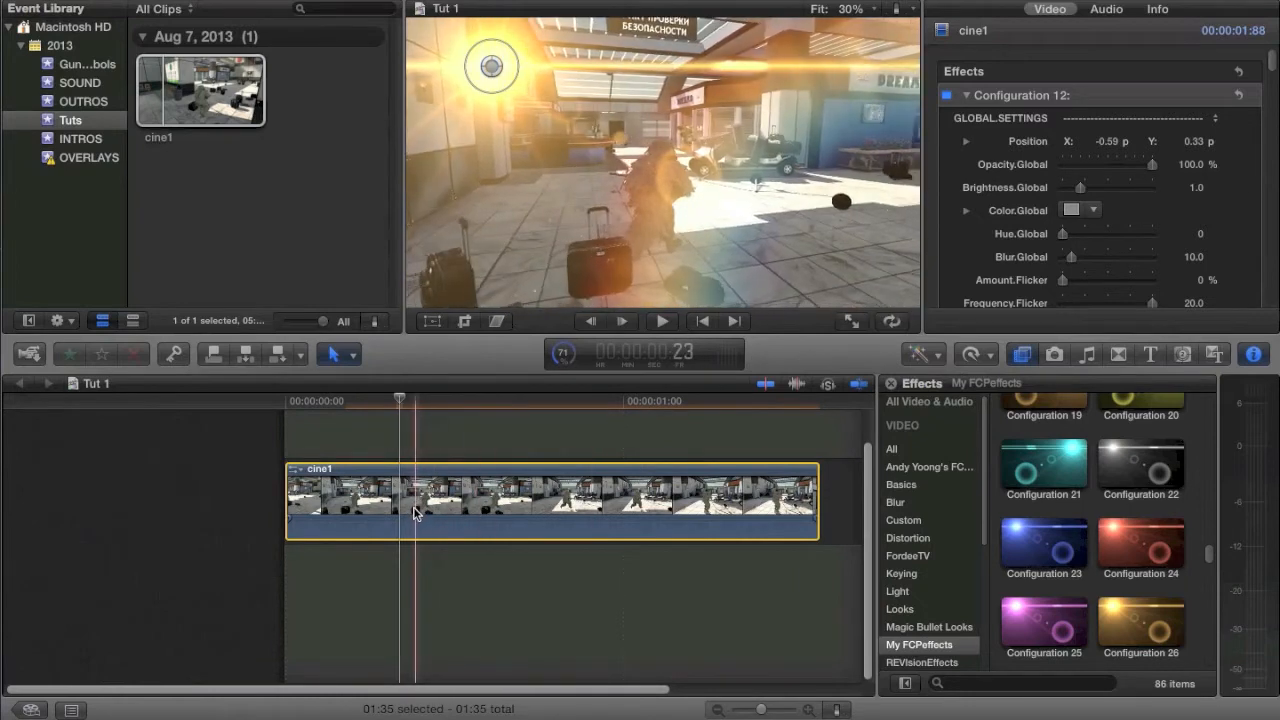
Step: Add a Position keyframe to Configuration 12 at the start of cine1 and move the flare to about X -0.5, Y 0.31
{"action": "left_click", "coordinate": [330, 509]}
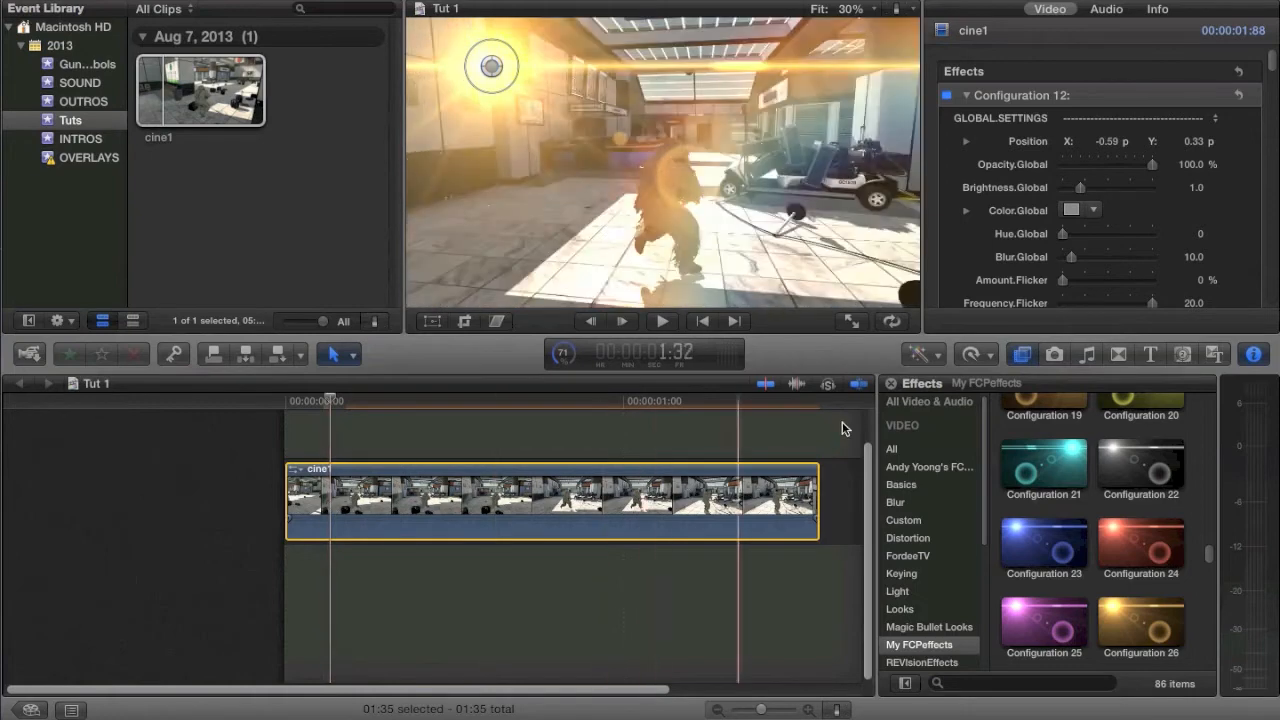
{"action": "left_click", "coordinate": [304, 505]}
{"action": "key", "text": "Home"}
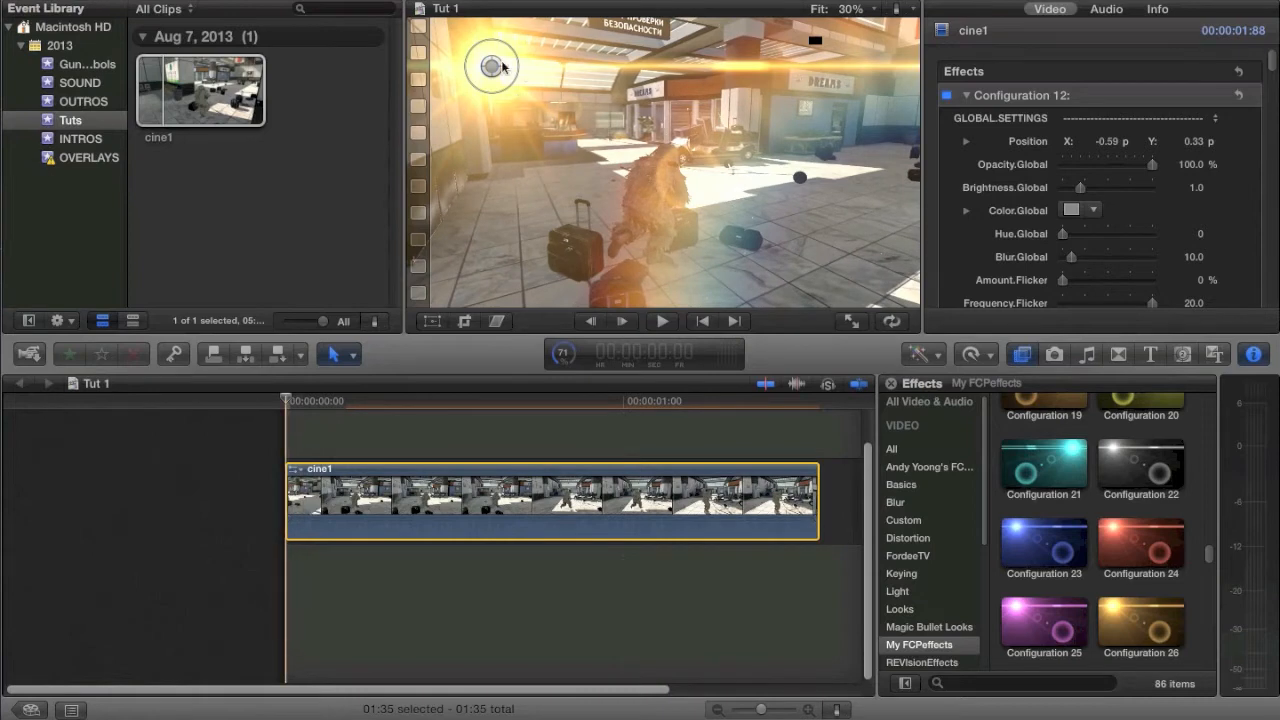
{"action": "left_click", "coordinate": [1236, 141]}
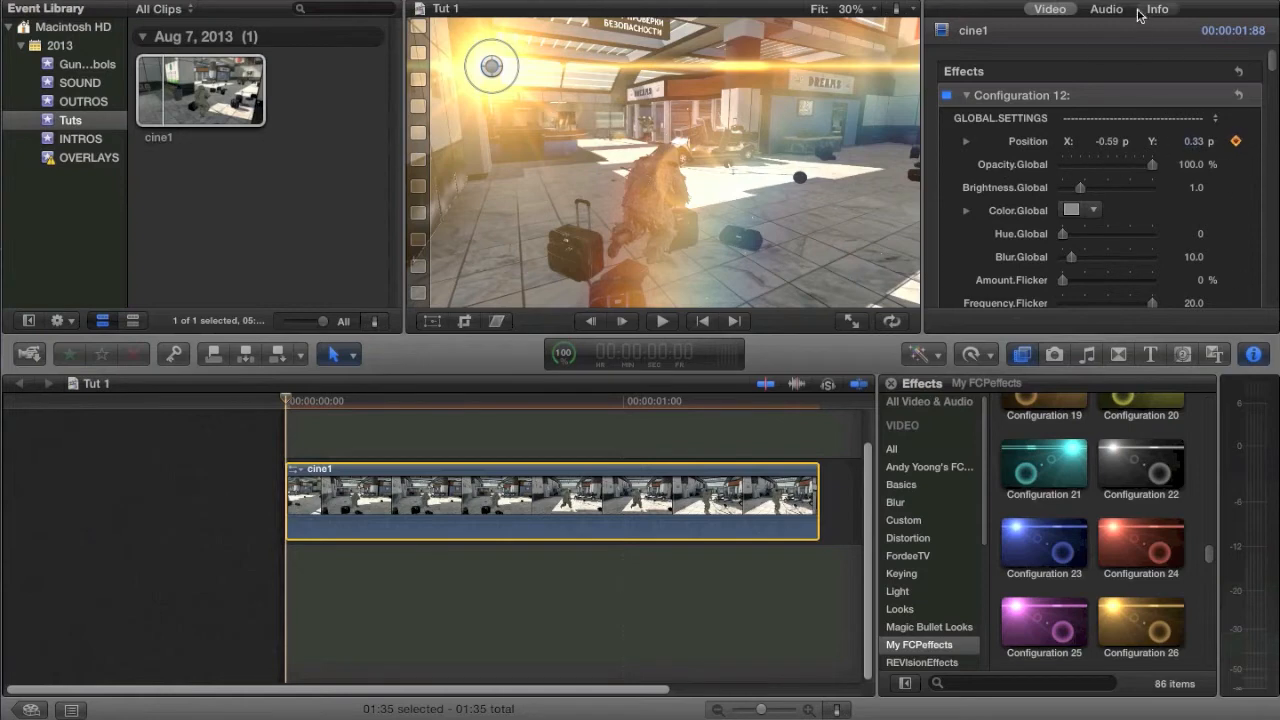
{"action": "left_click_drag", "start_coordinate": [491, 66], "coordinate": [523, 79]}
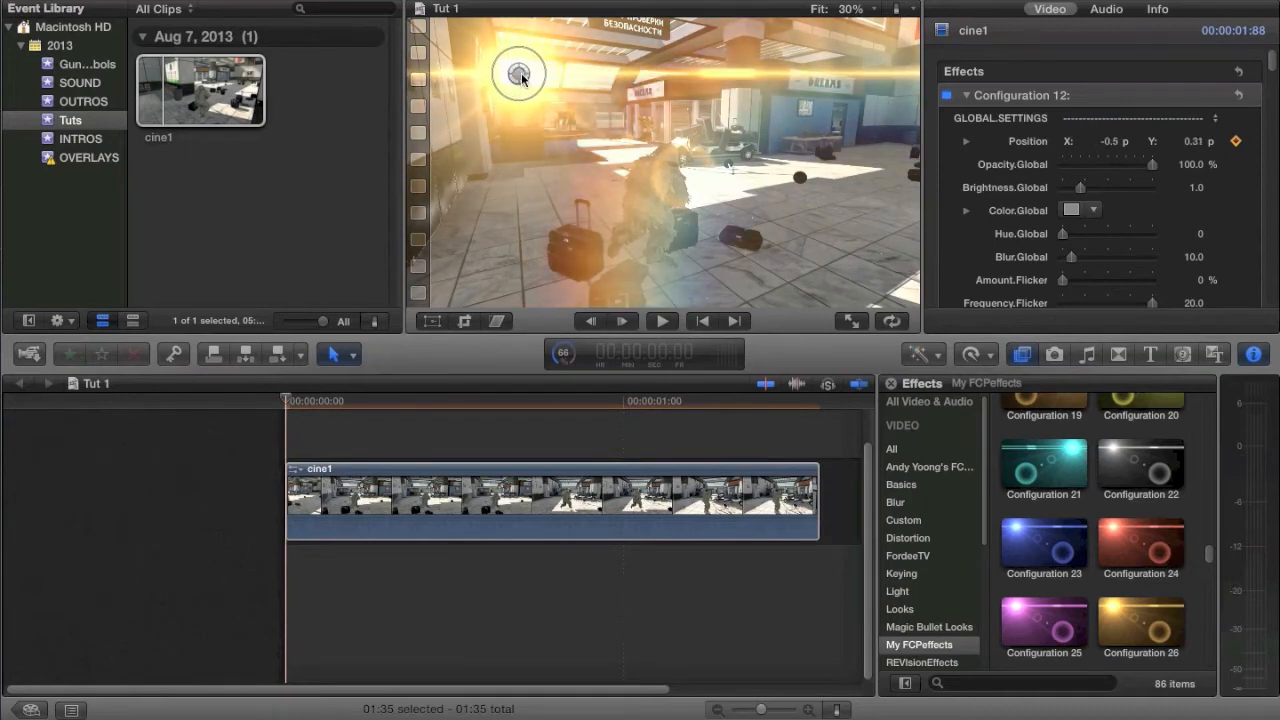
Step: Keyframe the flare's Position at about X -0.51, Y 0.31 three frames after the clip's start
{"action": "key", "text": "Right"}
{"action": "key", "text": "Right"}
{"action": "key", "text": "Right"}
{"action": "left_click_drag", "start_coordinate": [521, 78], "coordinate": [518, 76]}
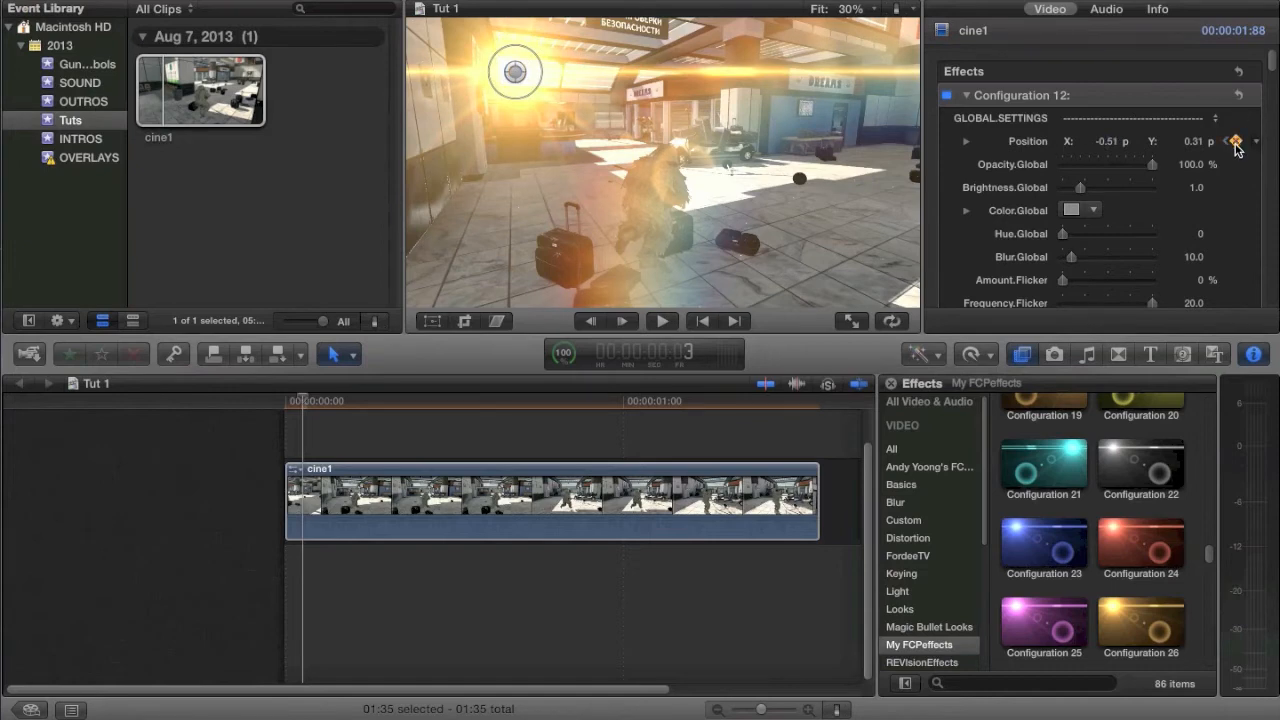
Step: Keyframe the flare's Position at about X -0.5, Y 0.31 at frame 6 of cine1
{"action": "key", "text": "Right"}
{"action": "key", "text": "Right"}
{"action": "key", "text": "Right"}
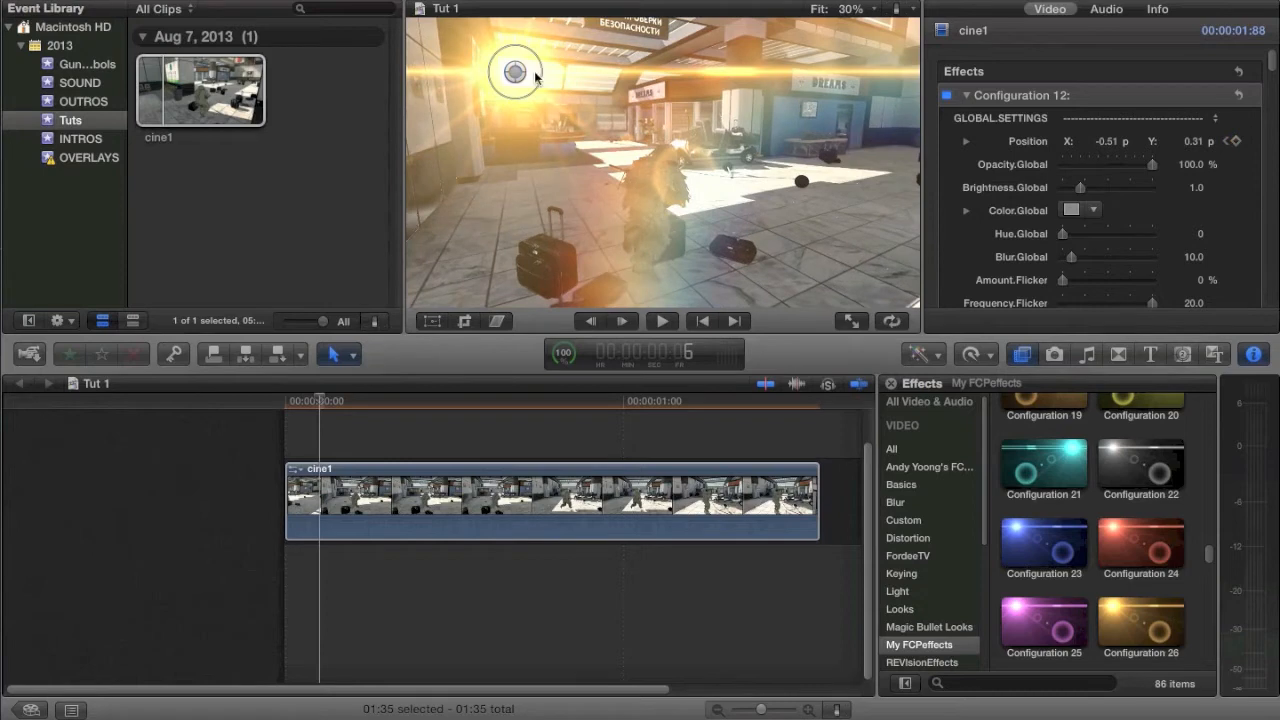
{"action": "left_click_drag", "start_coordinate": [515, 77], "coordinate": [519, 78]}
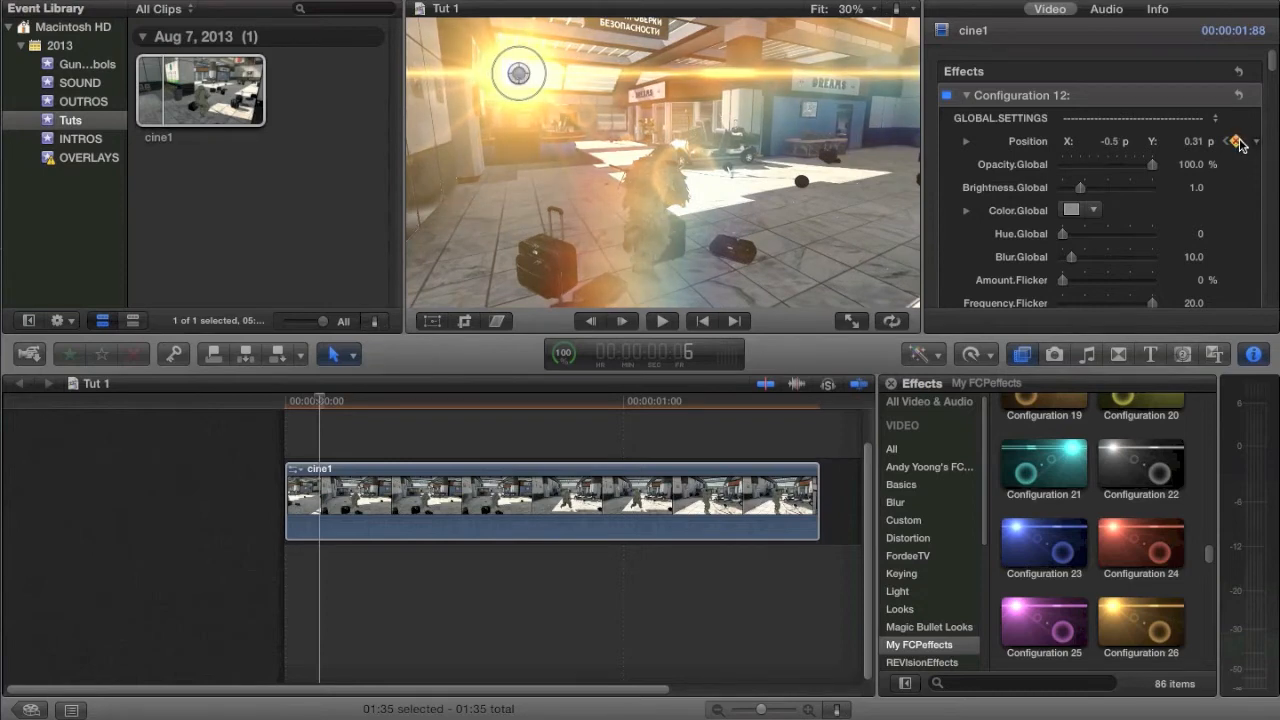
Step: Keyframe the flare's Position at about X -0.48, Y 0.3 around frame 9
{"action": "key", "text": "Right"}
{"action": "key", "text": "Right"}
{"action": "key", "text": "Right"}
{"action": "key", "text": "Right"}
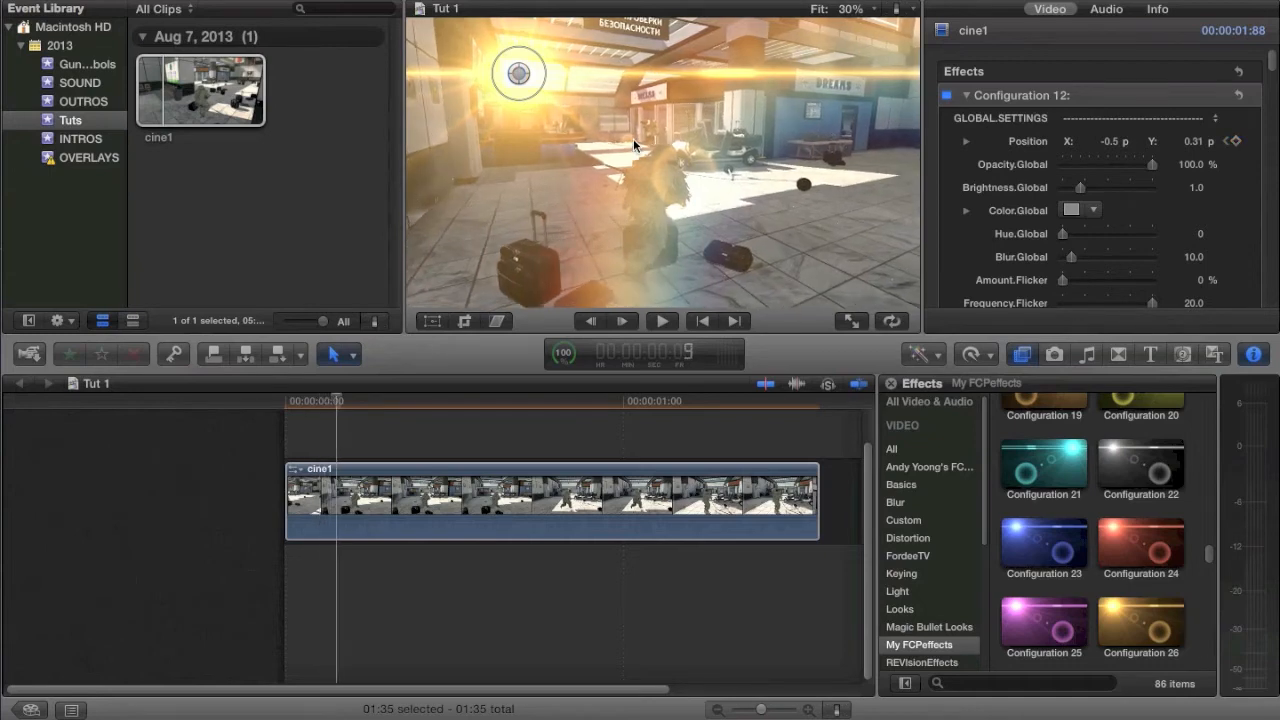
{"action": "key", "text": "Right"}
{"action": "left_click_drag", "start_coordinate": [518, 80], "coordinate": [525, 80]}
Step: Advance four frames and keyframe the flare's Position at about X -0.45, Y 0.29
{"action": "key", "text": "Right"}
{"action": "key", "text": "Right"}
{"action": "key", "text": "Right"}
Step: Keyframe the flare's Position at about X -0.33, Y 0.28 at about frame 21, following the light source
{"action": "key", "text": "Right"}
{"action": "left_click_drag", "start_coordinate": [525, 82], "coordinate": [535, 84]}
Step: Keyframe the flare's Position at about X -0.28, Y 0.27 at frame 25
{"action": "key", "text": "Right"}
{"action": "key", "text": "Right"}
{"action": "key", "text": "Right"}
{"action": "key", "text": "Right"}
{"action": "key", "text": "Right"}
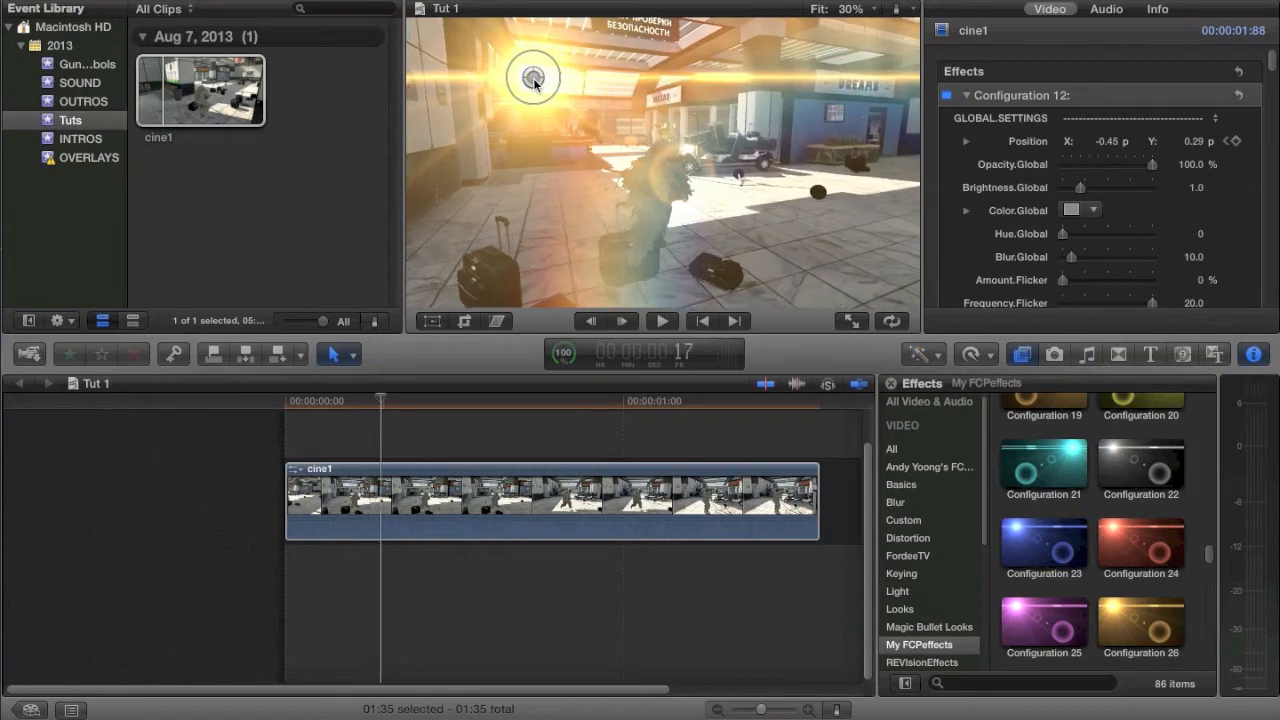
{"action": "left_click_drag", "start_coordinate": [553, 84], "coordinate": [563, 87]}
{"action": "key", "text": "Right"}
{"action": "key", "text": "Right"}
{"action": "key", "text": "Right"}
{"action": "key", "text": "Right"}
{"action": "key", "text": "Right"}
{"action": "left_click_drag", "start_coordinate": [563, 86], "coordinate": [583, 87]}
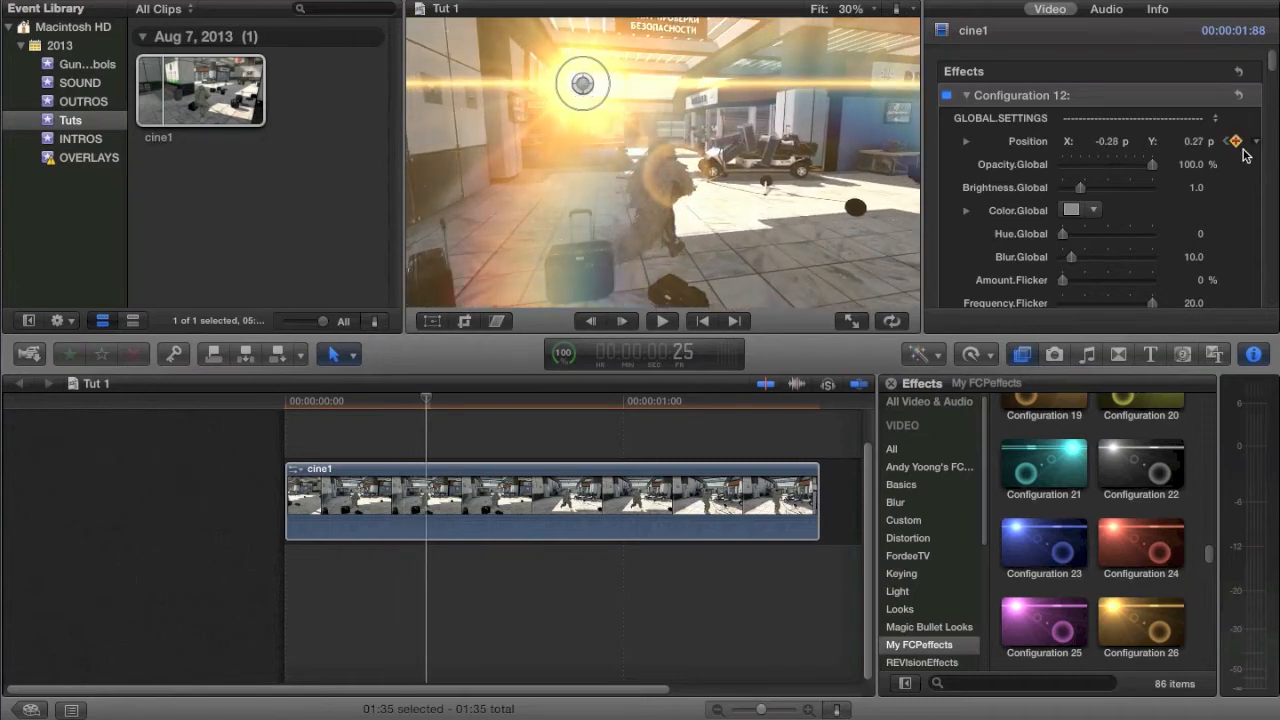
Step: Go back to frame 18 and adjust the flare's Position to about X -0.39, Y 0.29
{"action": "key", "text": "Left"}
{"action": "key", "text": "Left"}
{"action": "key", "text": "Left"}
{"action": "key", "text": "Left"}
{"action": "key", "text": "Left"}
{"action": "key", "text": "Left"}
{"action": "key", "text": "Left"}
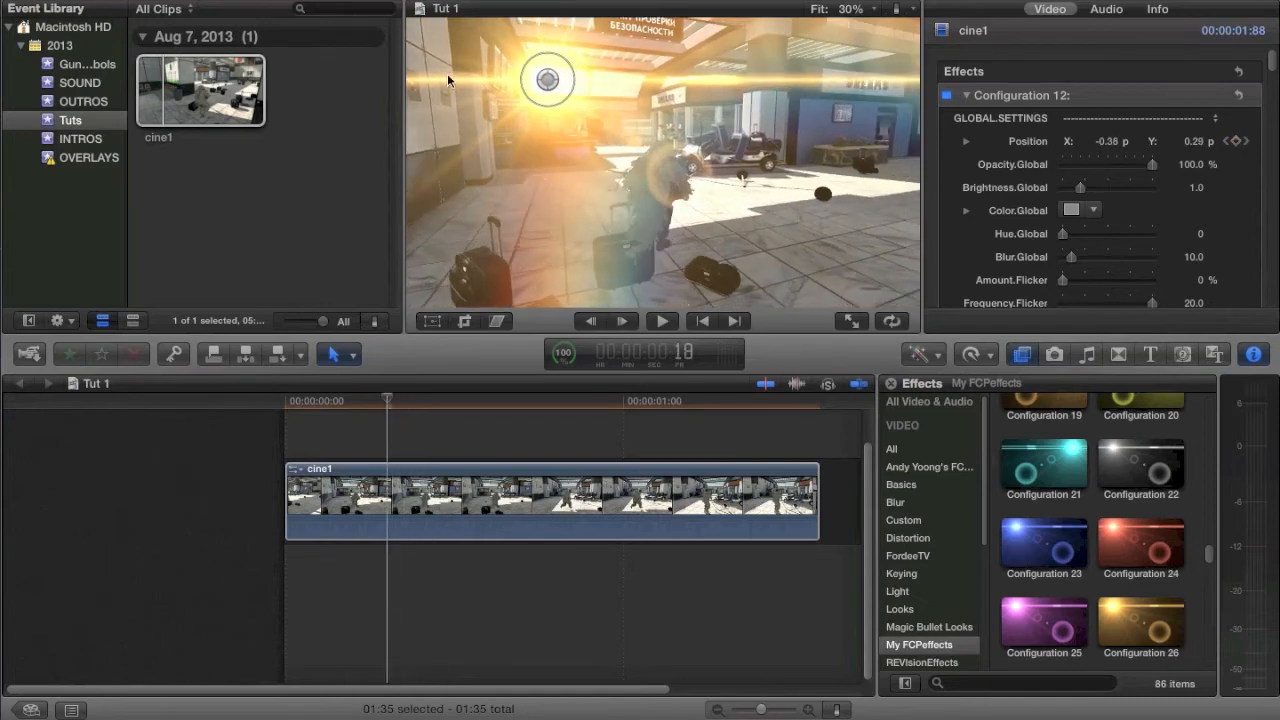
{"action": "left_click_drag", "start_coordinate": [549, 81], "coordinate": [547, 81]}
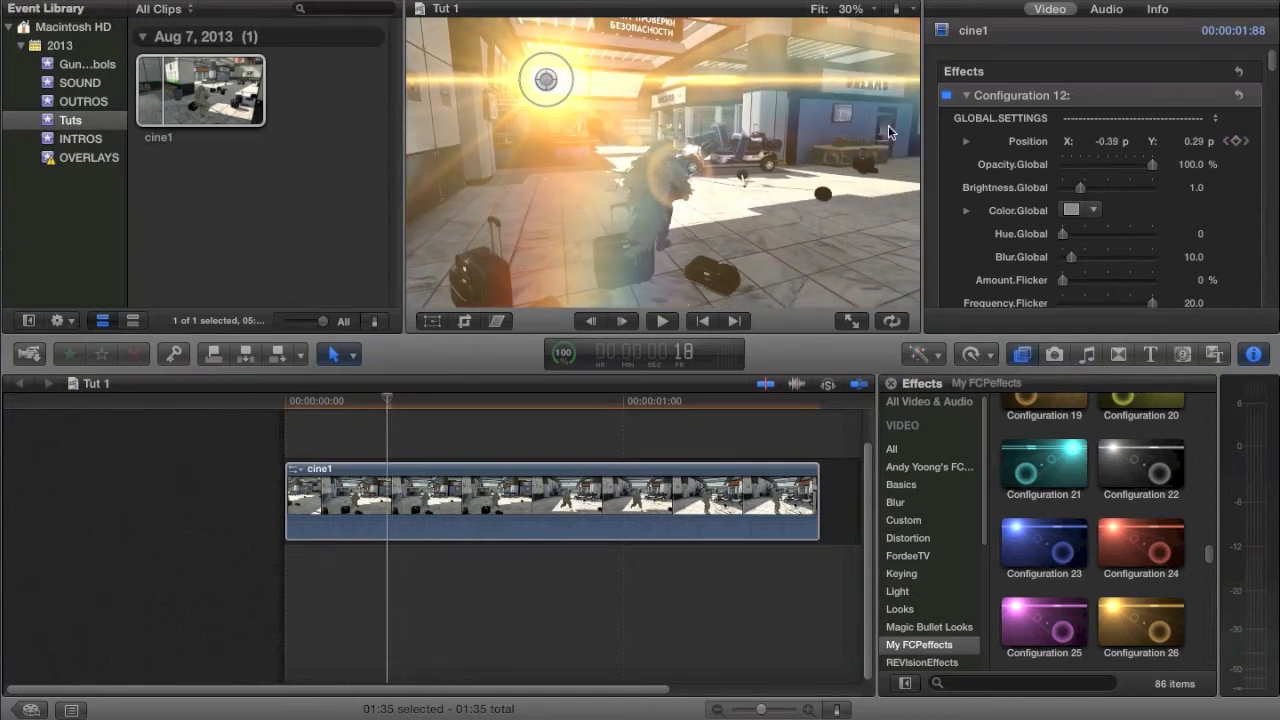
Step: Adjust and keyframe the flare's Position between frames 21 and 25 to match the light source
{"action": "key", "text": "Right"}
{"action": "key", "text": "Right"}
{"action": "key", "text": "Right"}
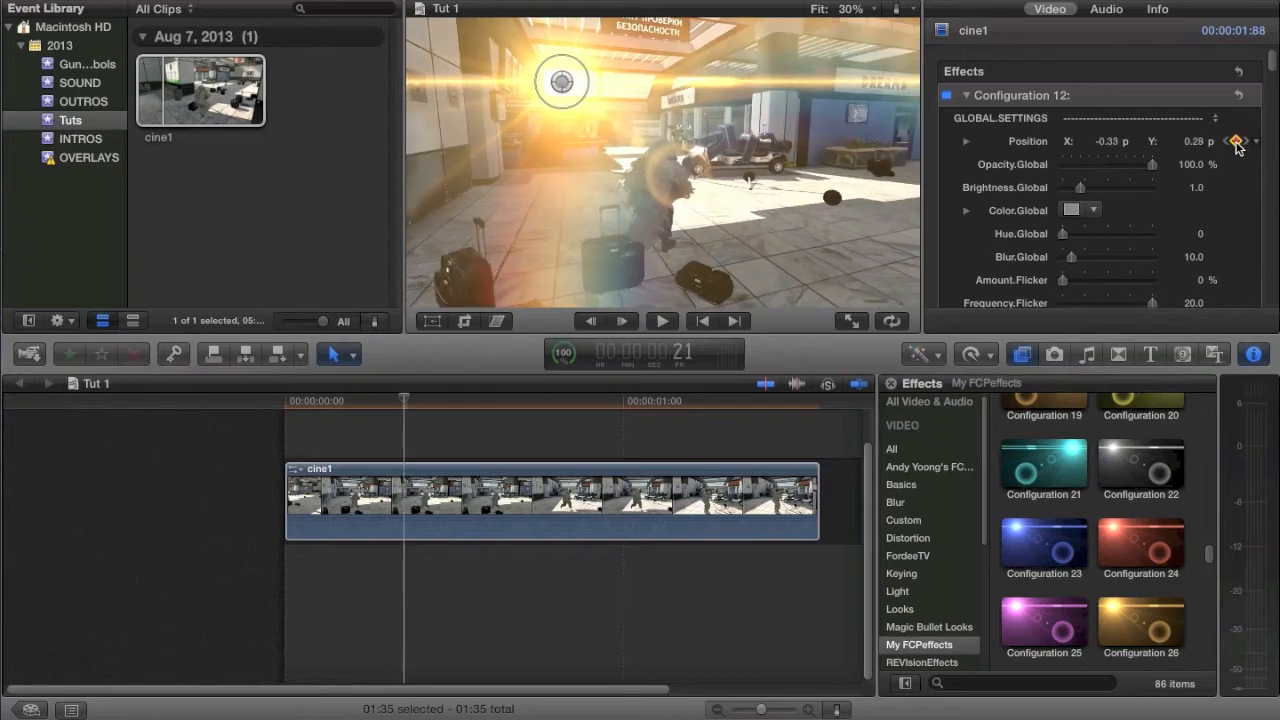
{"action": "mouse_move", "coordinate": [576, 90]}
{"action": "left_mouse_down"}
{"action": "mouse_move", "coordinate": [561, 82]}
{"action": "mouse_move", "coordinate": [570, 88]}
{"action": "left_mouse_up"}
{"action": "left_click", "coordinate": [1238, 140]}
Step: Keyframe the flare's Position at about X -0.19, Y 0.27 at frame 31
{"action": "key", "text": "Right"}
{"action": "key", "text": "Right"}
{"action": "key", "text": "Right"}
{"action": "key", "text": "Right"}
{"action": "key", "text": "Right"}
{"action": "key", "text": "Right"}
{"action": "key", "text": "Right"}
{"action": "key", "text": "Right"}
{"action": "key", "text": "Right"}
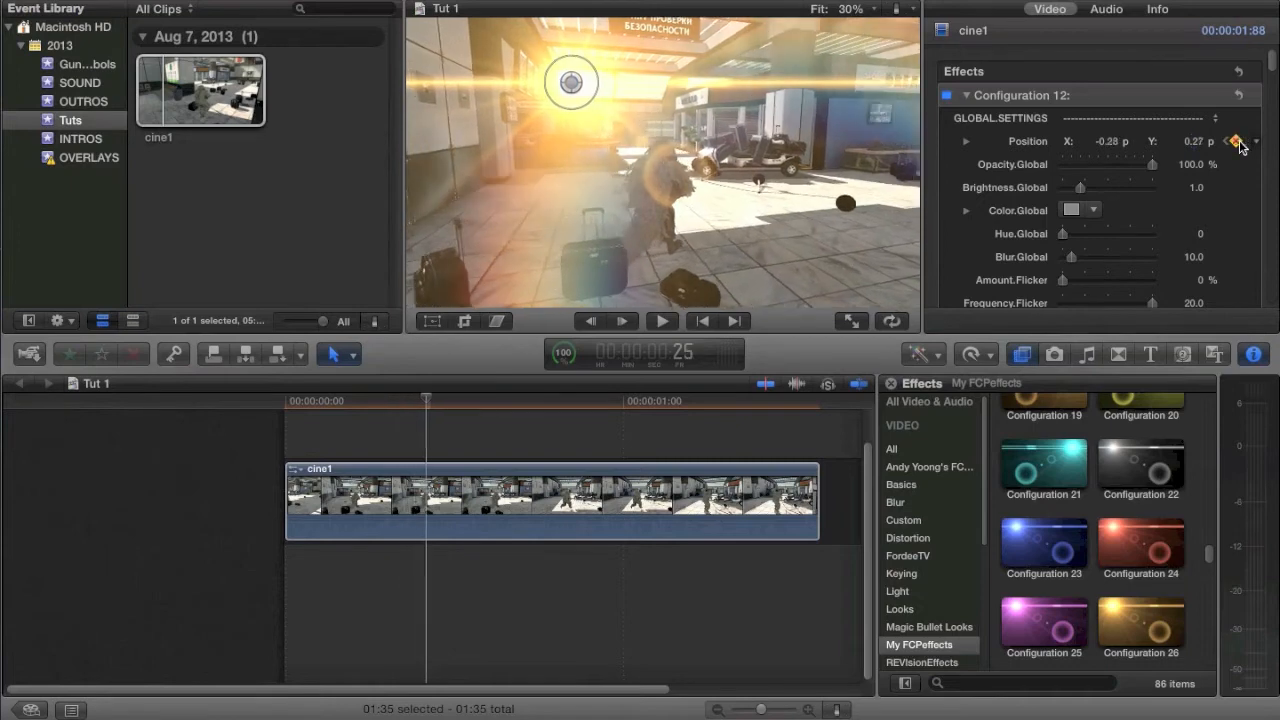
{"action": "key", "text": "Right"}
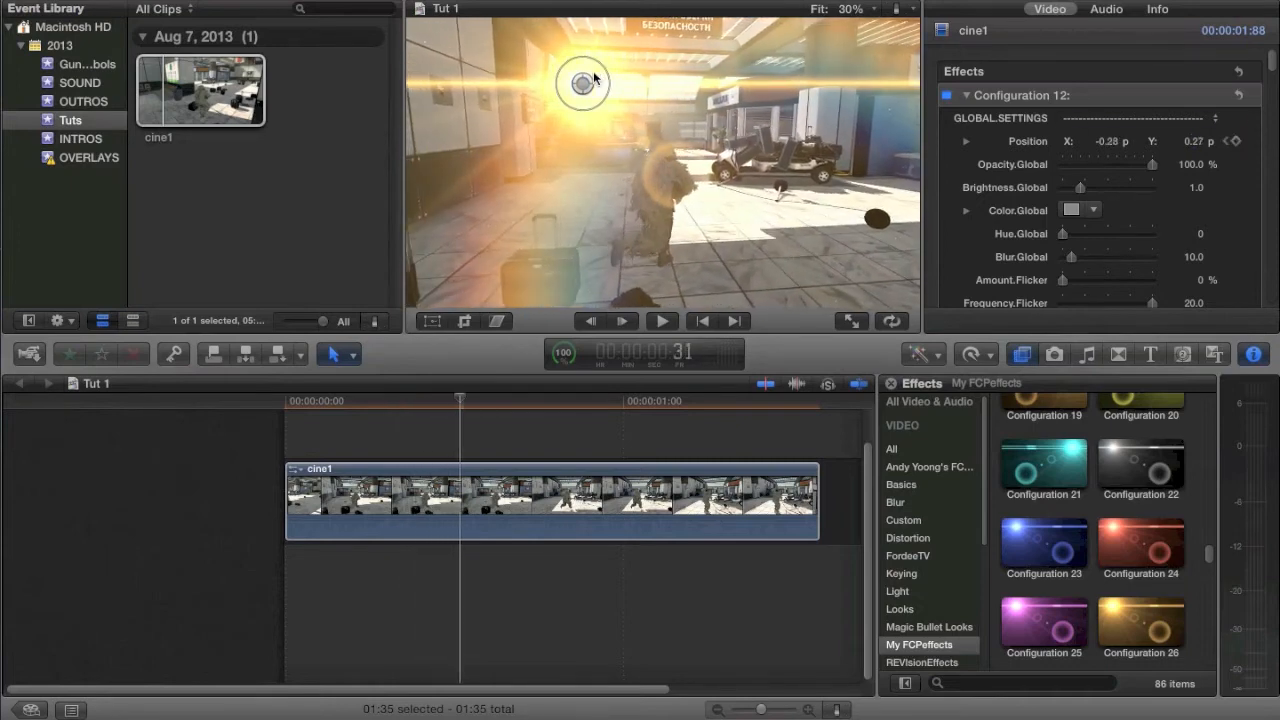
{"action": "left_click_drag", "start_coordinate": [590, 82], "coordinate": [608, 84]}
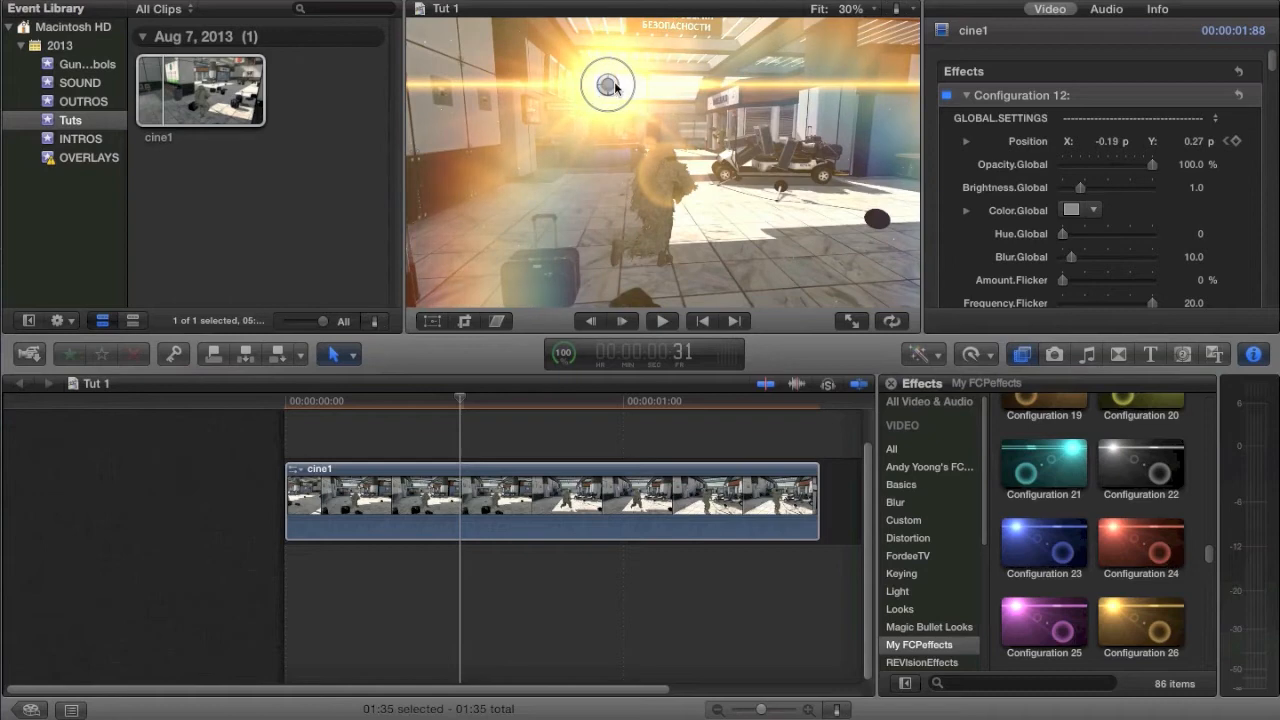
Step: Keyframe the flare's Position at about X -0.13, Y 0.25 at about frame 39
{"action": "key", "text": "Right"}
{"action": "key", "text": "Right"}
{"action": "key", "text": "Right"}
{"action": "key", "text": "Right"}
{"action": "key", "text": "Right"}
{"action": "key", "text": "Right"}
{"action": "key", "text": "Right"}
{"action": "key", "text": "Right"}
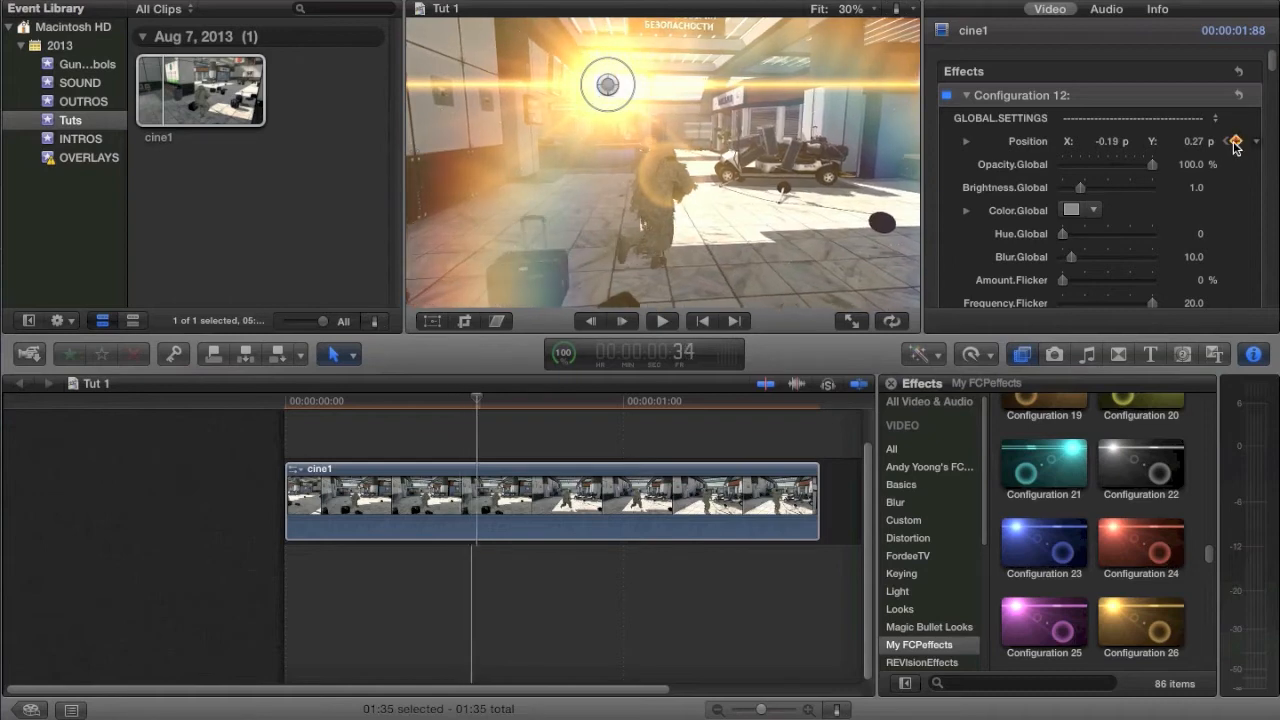
{"action": "left_click_drag", "start_coordinate": [608, 84], "coordinate": [628, 88]}
{"action": "left_click", "coordinate": [1236, 142]}
Step: Move the flare to about X -0.11, Y 0.26 at frame 46
{"action": "key", "text": "Right"}
{"action": "key", "text": "Right"}
{"action": "key", "text": "Right"}
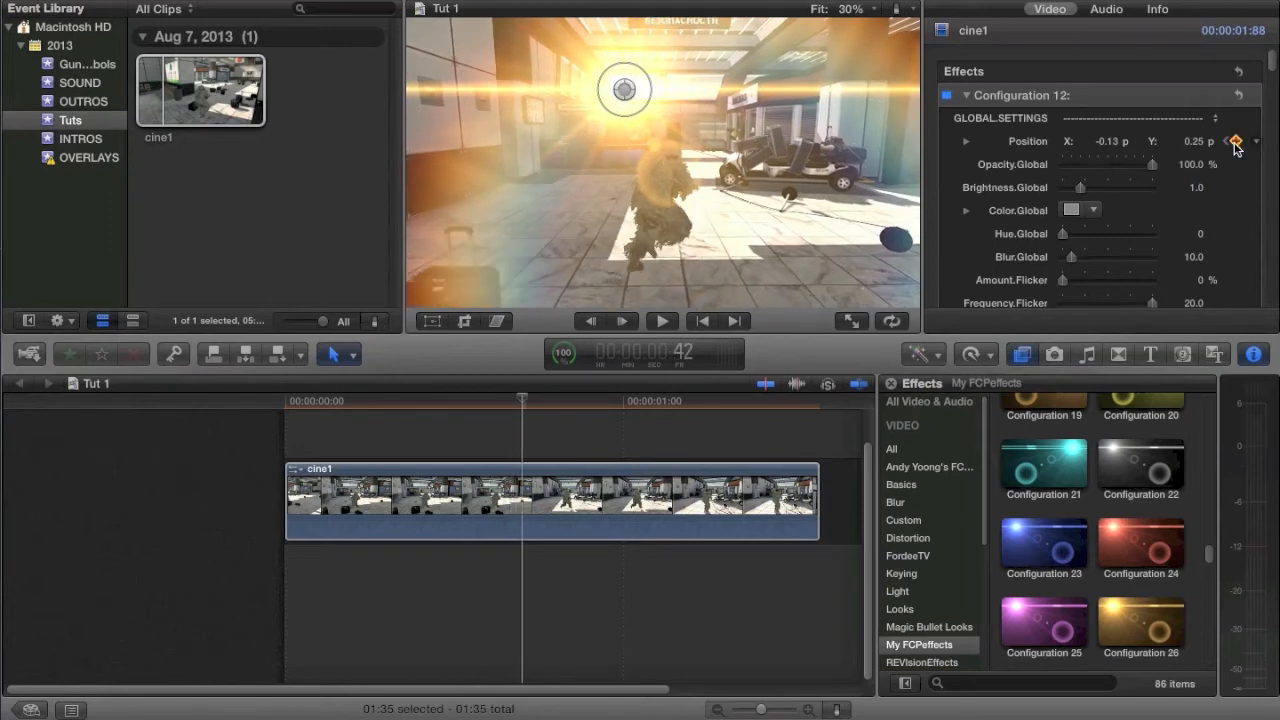
{"action": "key", "text": "Right"}
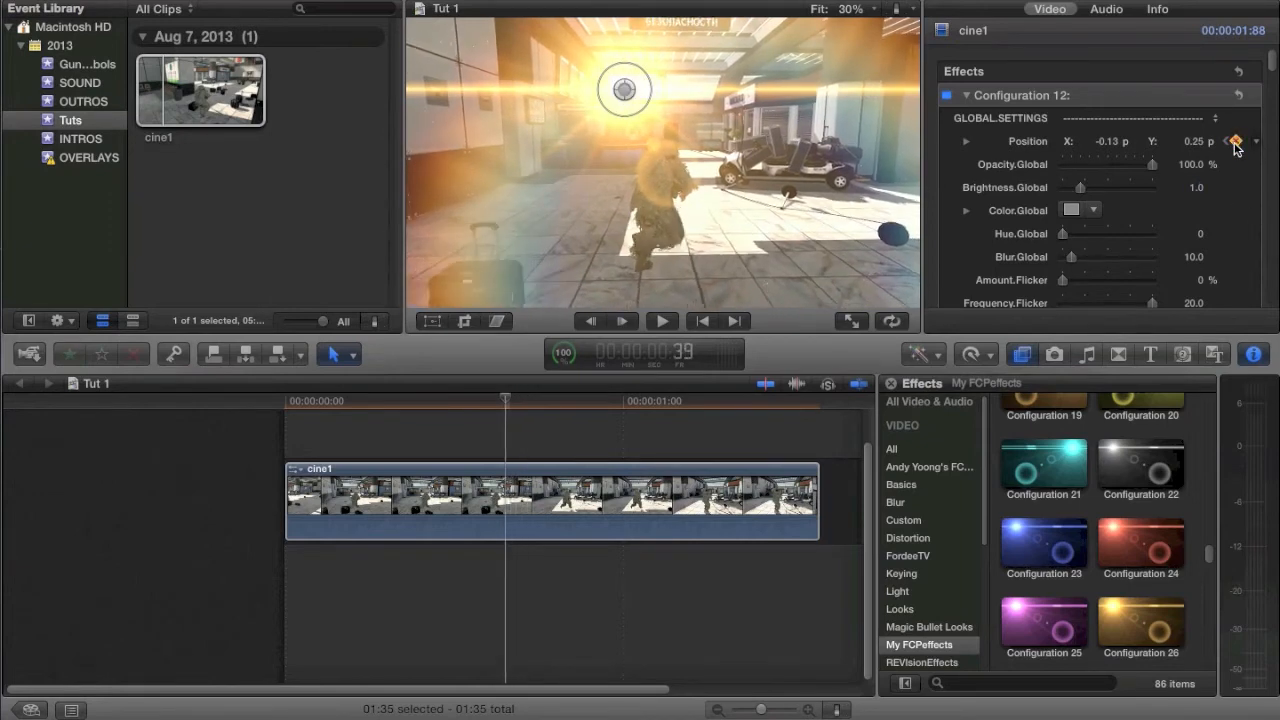
{"action": "key", "text": "Right"}
{"action": "key", "text": "Right"}
{"action": "key", "text": "Right"}
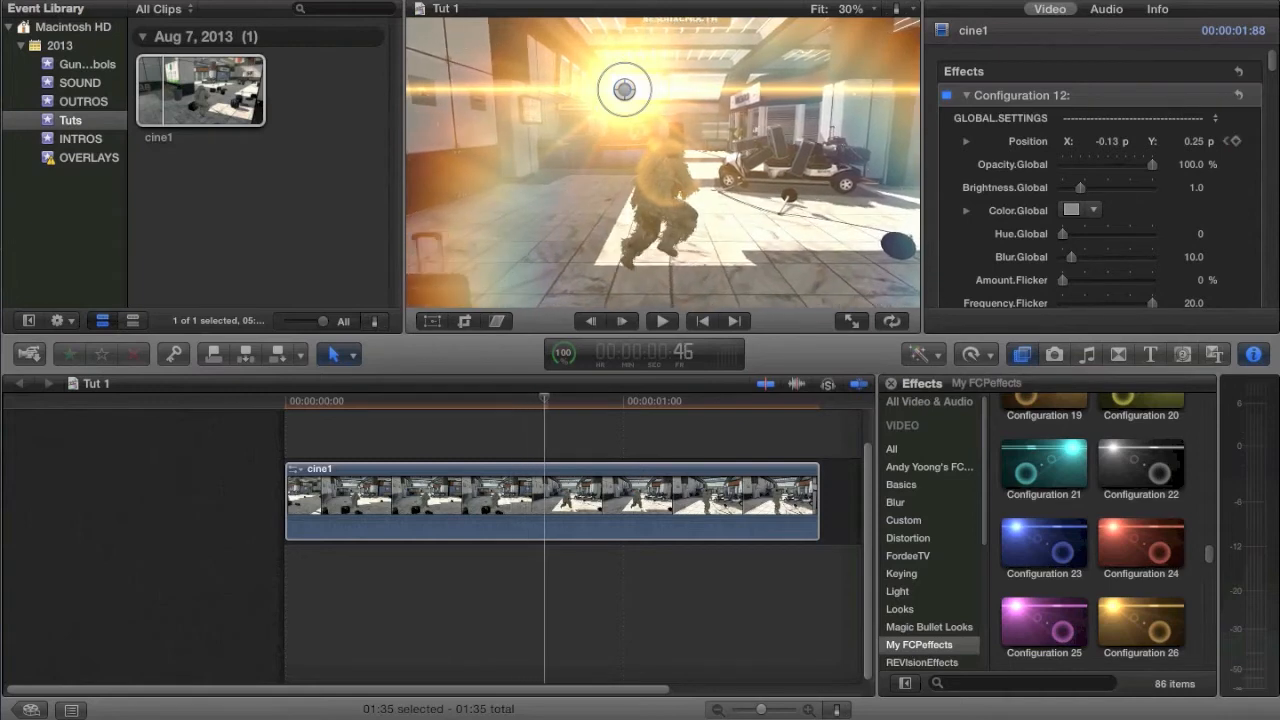
{"action": "mouse_move", "coordinate": [624, 90]}
{"action": "left_mouse_down"}
{"action": "mouse_move", "coordinate": [602, 94]}
{"action": "mouse_move", "coordinate": [641, 88]}
{"action": "left_mouse_up"}
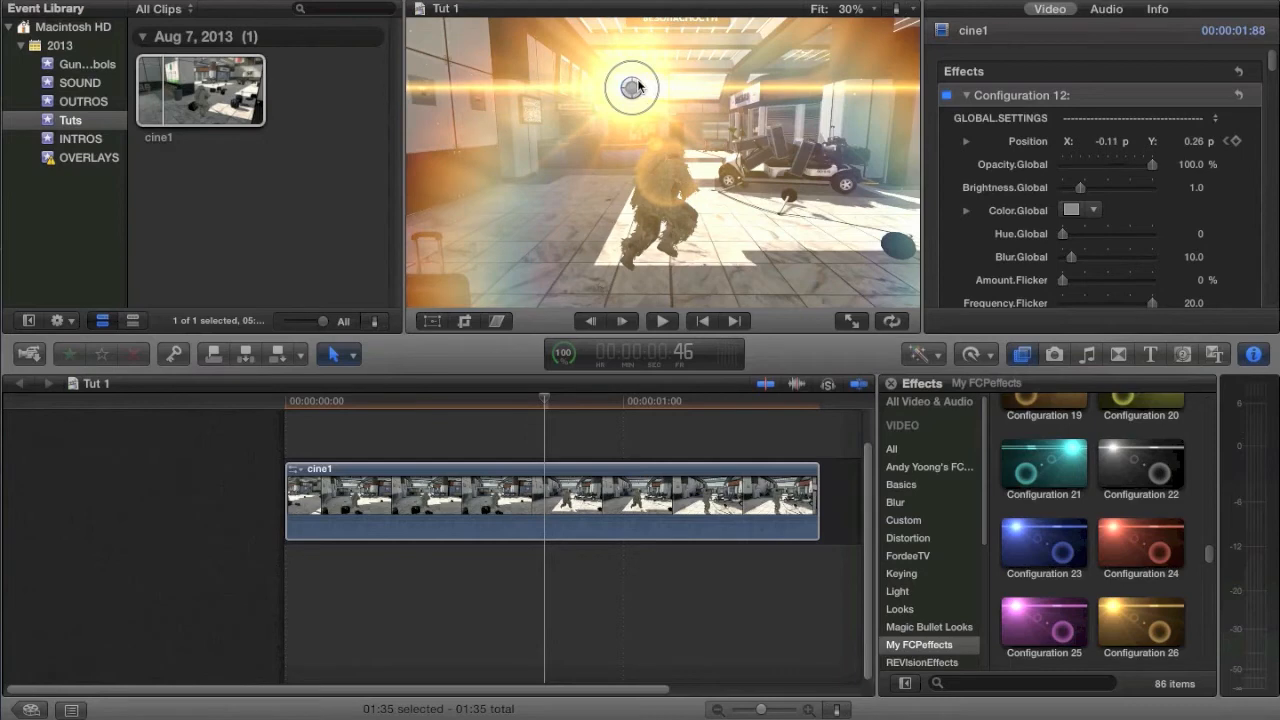
Step: Advance to frame 55 and keyframe the flare's Position at about X -0.11, Y 0.26
{"action": "key", "text": "Right"}
{"action": "key", "text": "Right"}
{"action": "key", "text": "Right"}
{"action": "key", "text": "Right"}
{"action": "key", "text": "Right"}
{"action": "key", "text": "Right"}
{"action": "key", "text": "Right"}
{"action": "key", "text": "Right"}
{"action": "key", "text": "Right"}
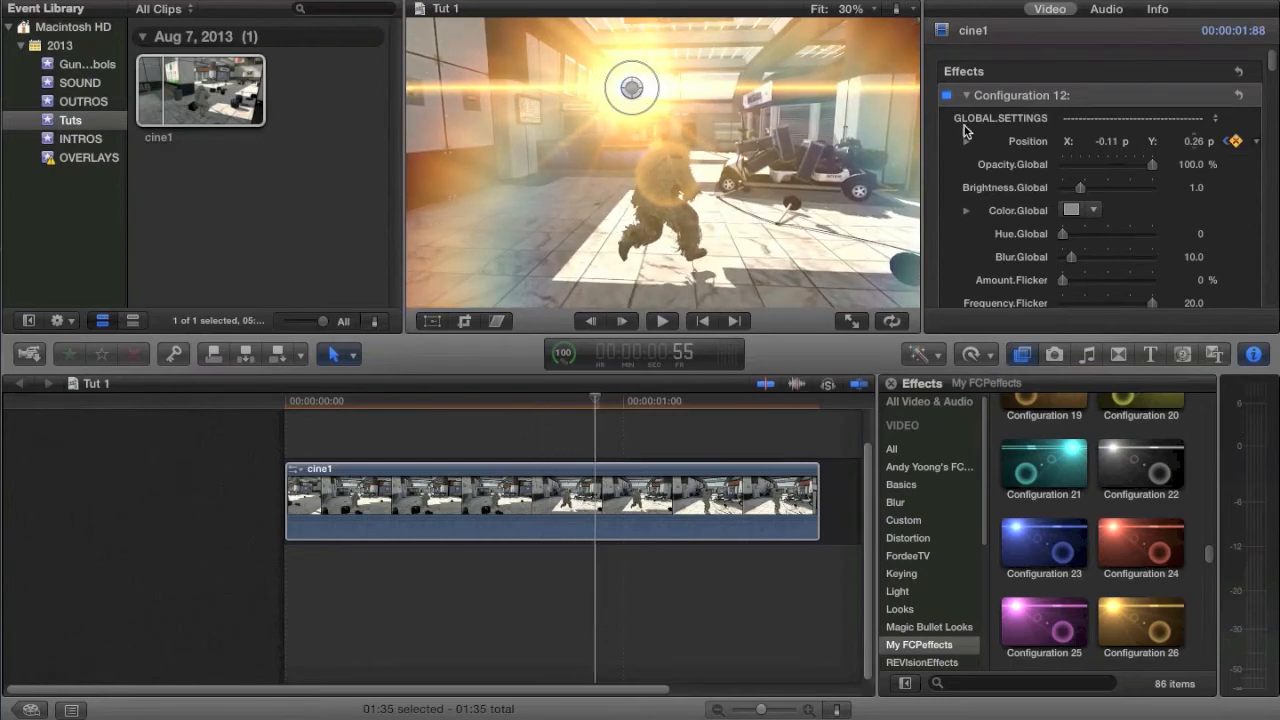
{"action": "mouse_move", "coordinate": [638, 104]}
{"action": "left_mouse_down"}
{"action": "mouse_move", "coordinate": [630, 97]}
{"action": "mouse_move", "coordinate": [651, 94]}
{"action": "left_mouse_up"}
Step: Keyframe the flare's Position at about X -0.03, Y 0.26 just past the one-second mark and step ahead to 1:10
{"action": "key", "text": "Right"}
{"action": "key", "text": "Right"}
{"action": "key", "text": "Right"}
{"action": "key", "text": "Right"}
{"action": "key", "text": "Right"}
{"action": "key", "text": "Right"}
{"action": "key", "text": "Right"}
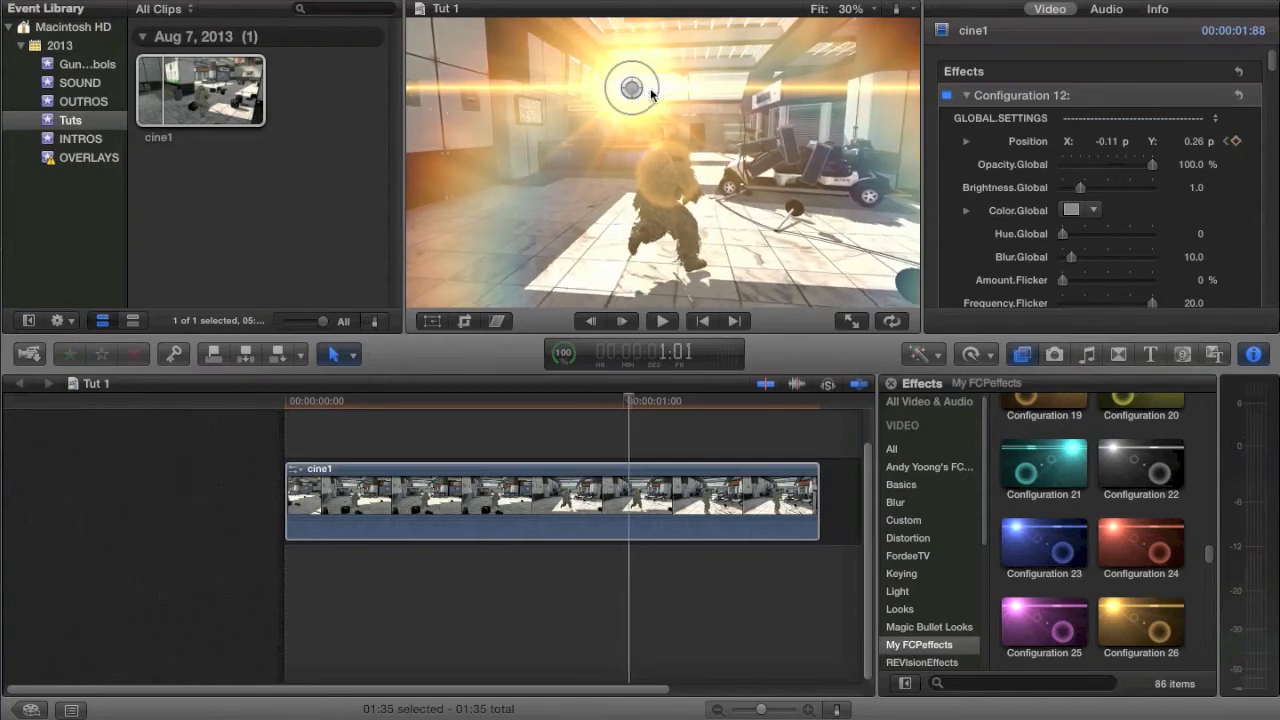
{"action": "left_click_drag", "start_coordinate": [628, 90], "coordinate": [654, 87]}
{"action": "left_click", "coordinate": [1236, 141]}
{"action": "key", "text": "Right"}
{"action": "key", "text": "Right"}
{"action": "key", "text": "Right"}
{"action": "key", "text": "Right"}
{"action": "key", "text": "Right"}
{"action": "key", "text": "Right"}
{"action": "key", "text": "Right"}
{"action": "key", "text": "Right"}
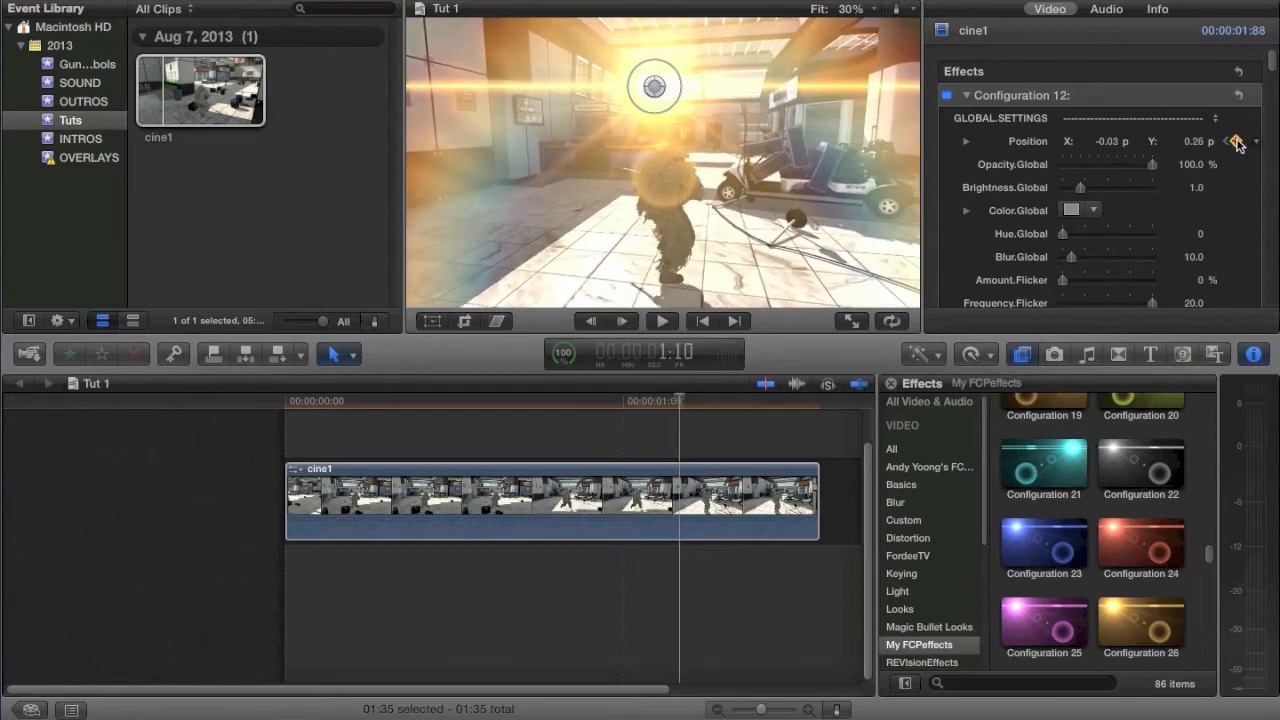
Step: Return to frame 28 of cine1 and lower the flare's Brightness.Global to about 0.54
{"action": "left_click", "coordinate": [443, 502]}
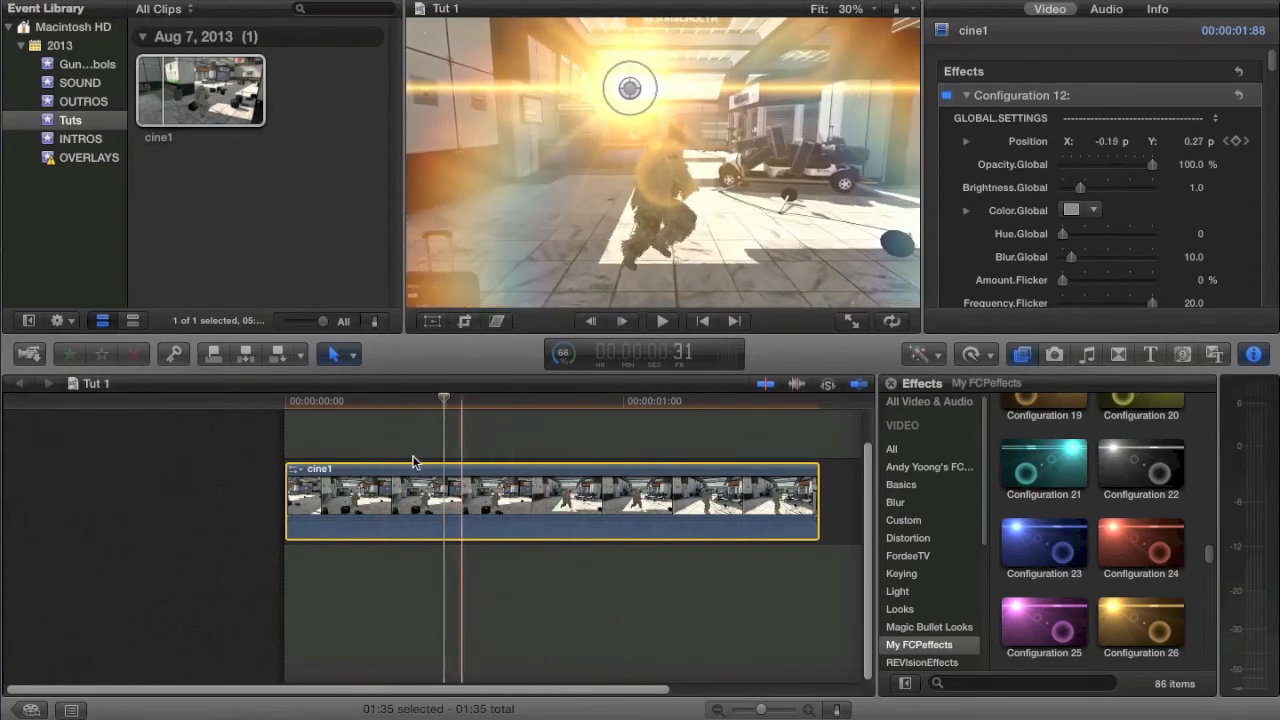
{"action": "left_click", "coordinate": [1237, 212]}
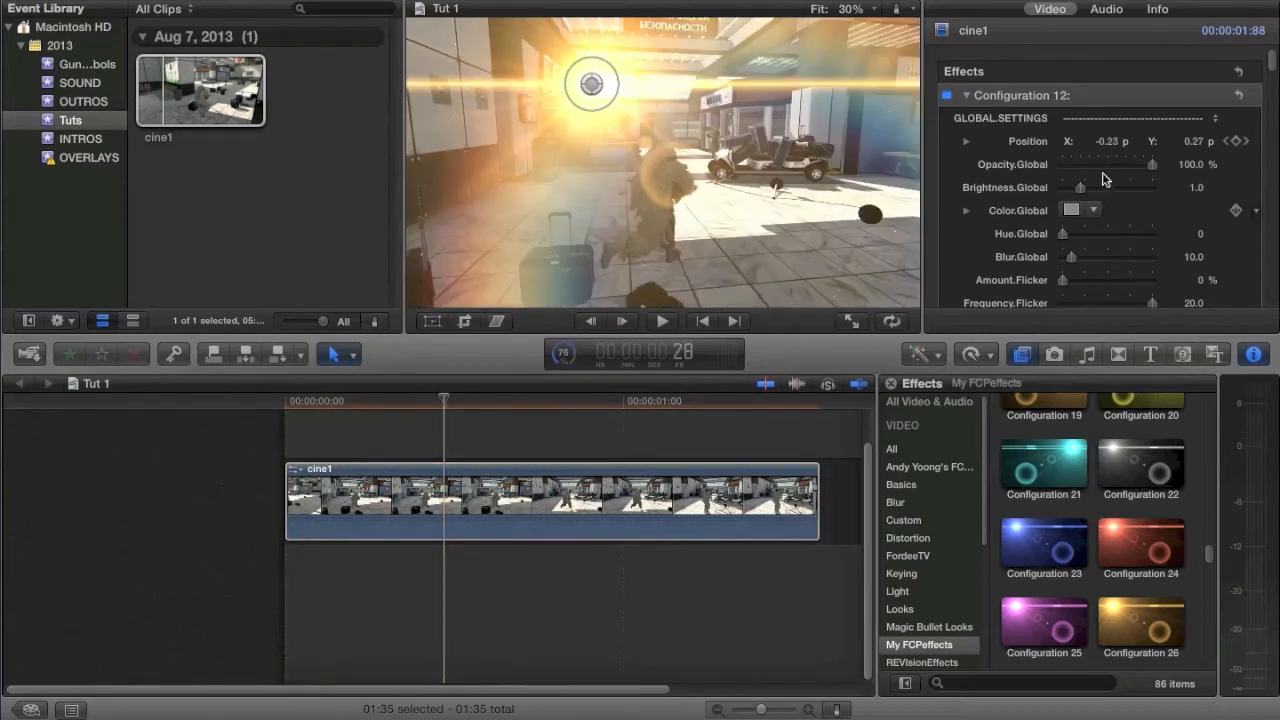
{"action": "left_click", "coordinate": [380, 506]}
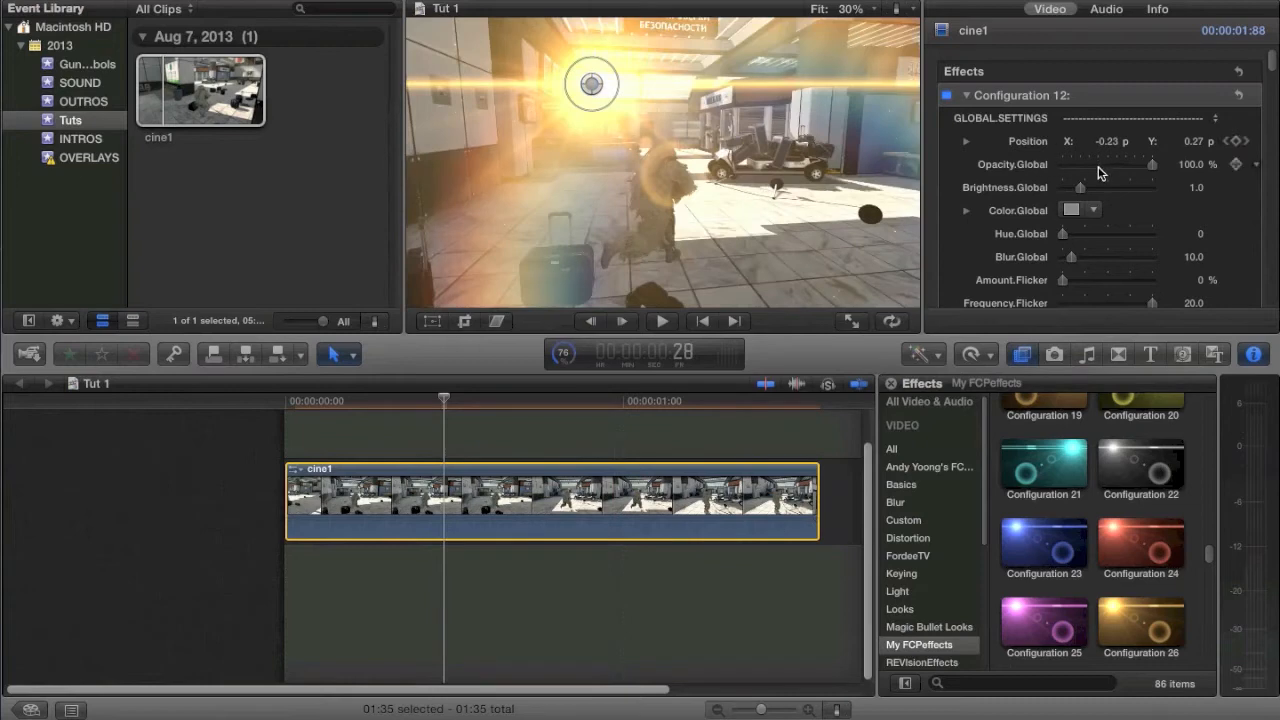
{"action": "left_click_drag", "start_coordinate": [1069, 190], "coordinate": [1073, 190]}
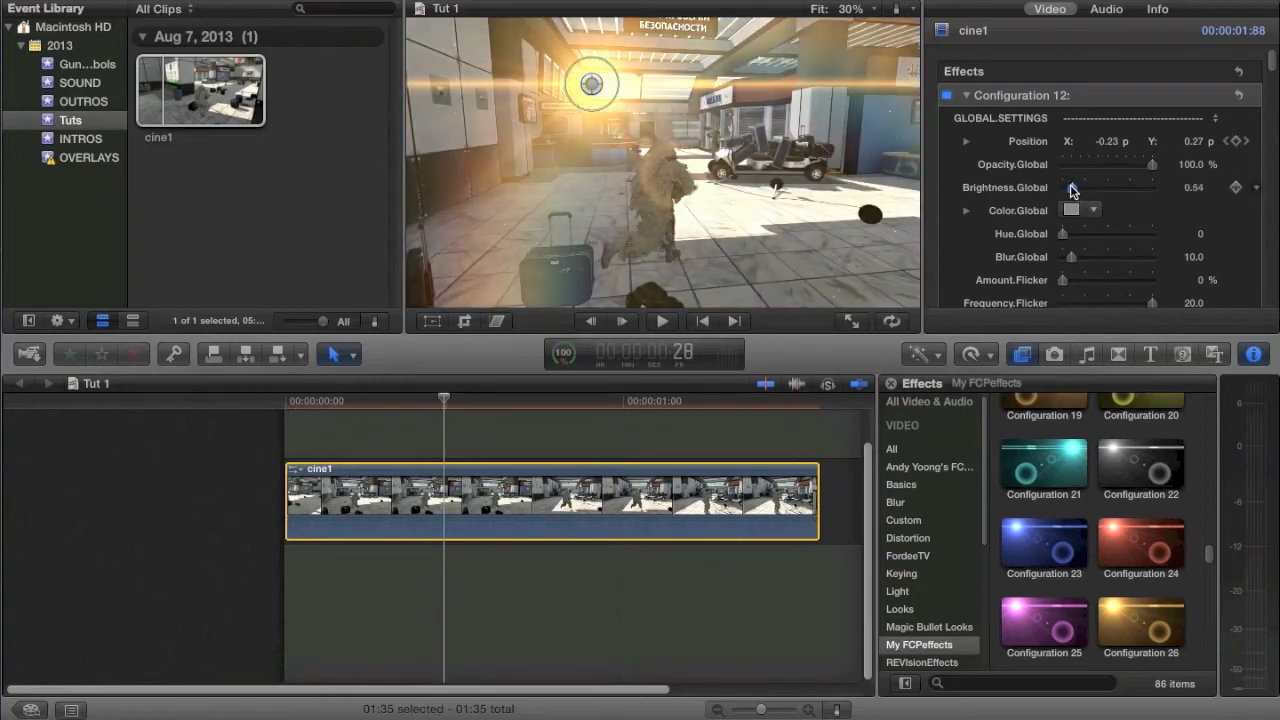
Step: Go to frame 26 and lower the flare's Opacity.Global to about 48.12 %
{"action": "left_click", "coordinate": [422, 441]}
{"action": "left_click", "coordinate": [433, 500]}
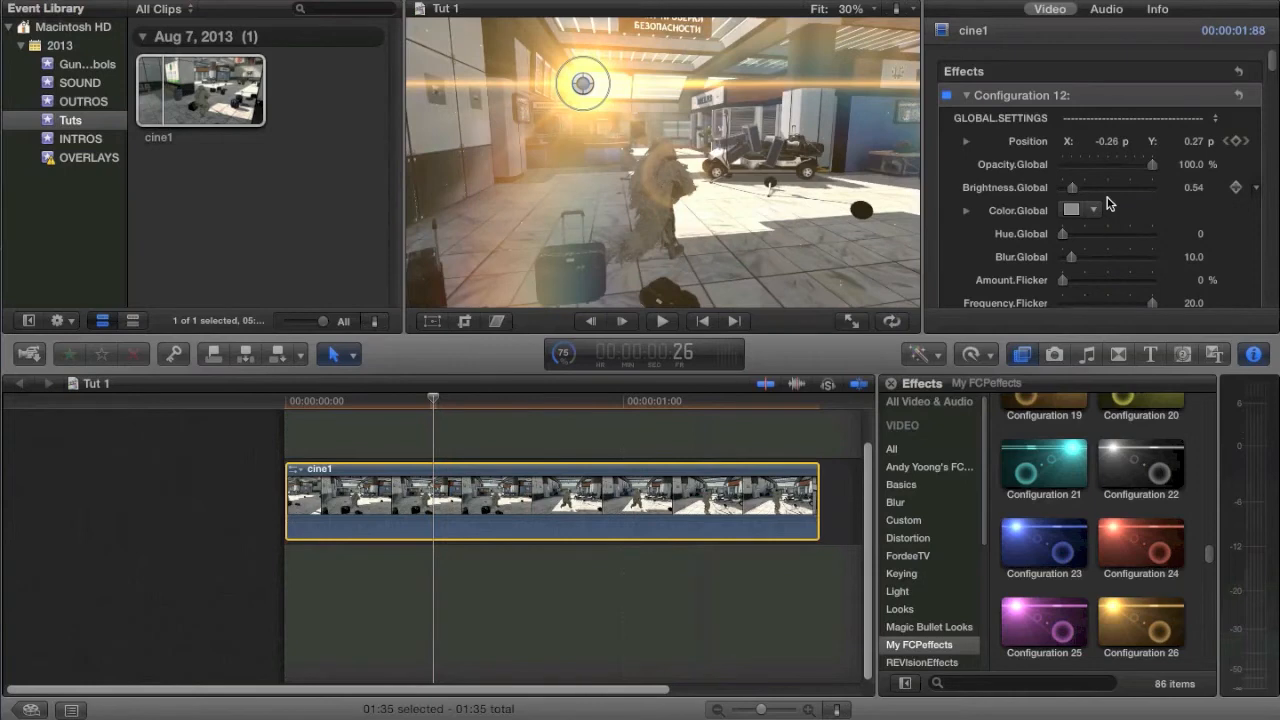
{"action": "left_click", "coordinate": [1120, 166]}
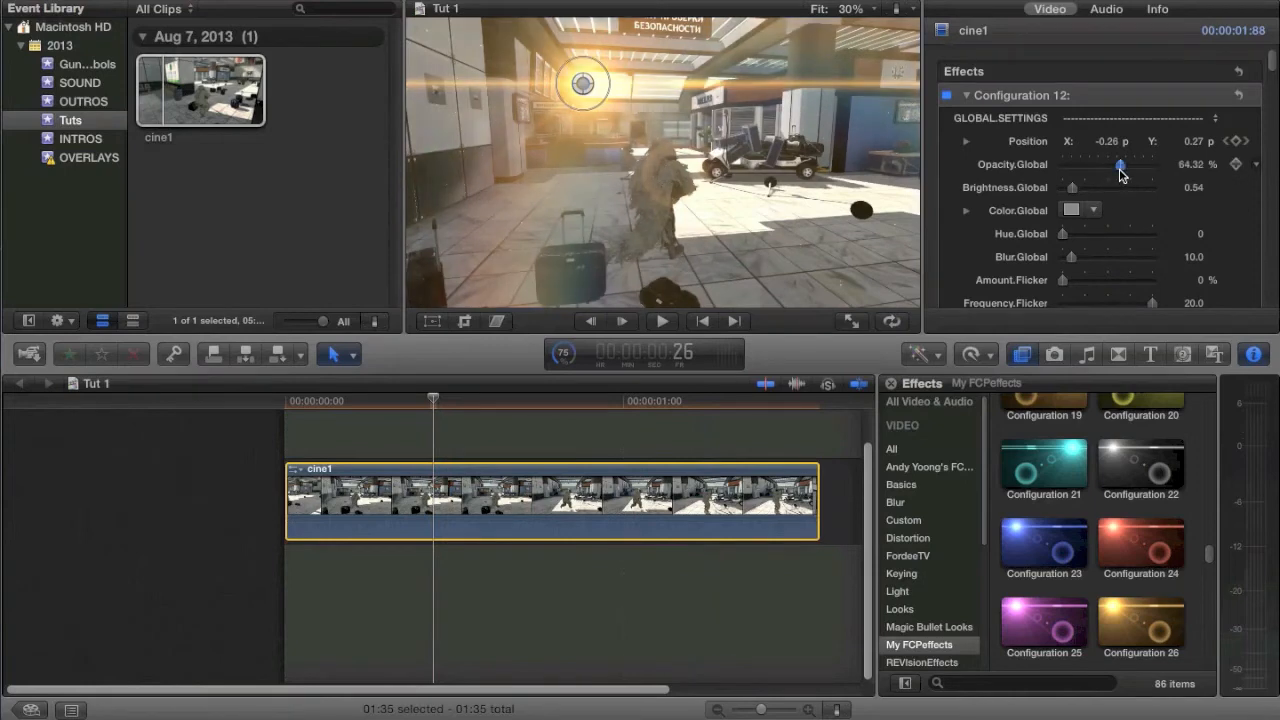
{"action": "left_click_drag", "start_coordinate": [1108, 176], "coordinate": [1105, 176]}
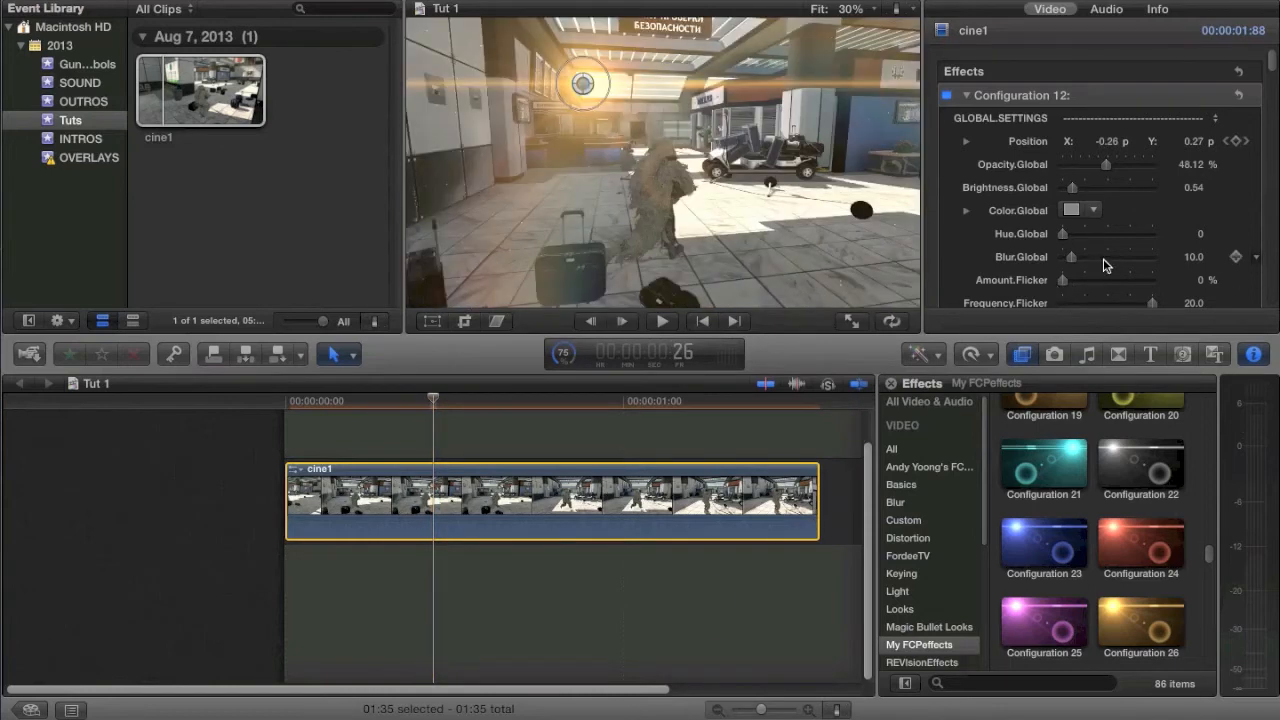
Step: Try Blur.Global at 100 and a shifted Hue.Global on the flare, reverting the changes
{"action": "left_click_drag", "start_coordinate": [1103, 258], "coordinate": [1152, 281]}
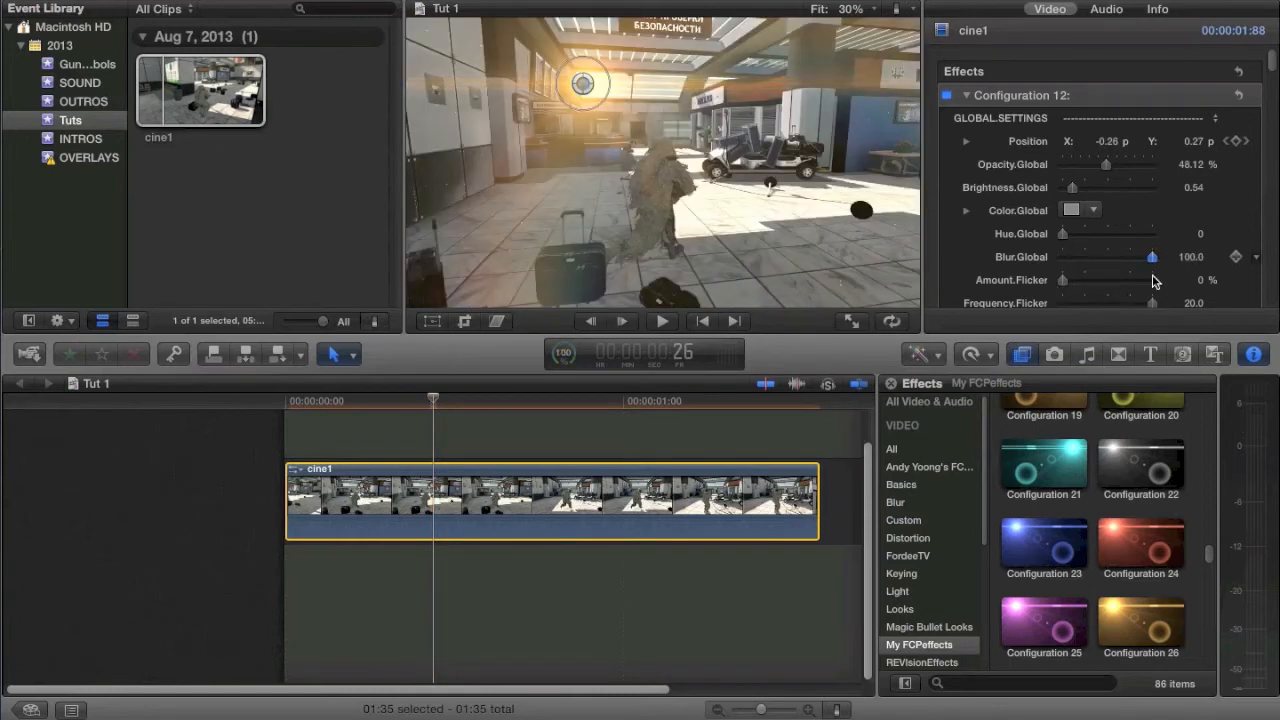
{"action": "key", "text": "super+z"}
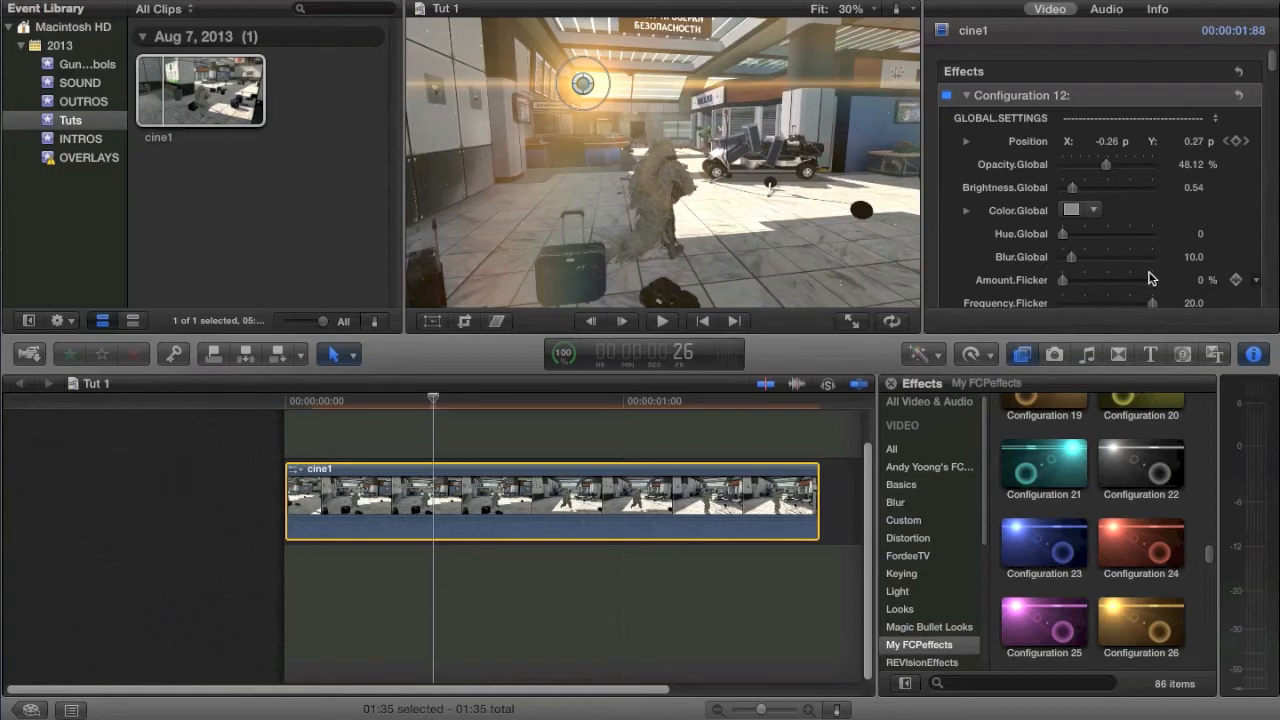
{"action": "left_click_drag", "start_coordinate": [1086, 235], "coordinate": [1175, 230]}
Step: Select the Configuration 23 preset in the effects library, and raise Configuration 12's Amount.Flicker to 100 %
{"action": "scroll", "coordinate": [1144, 211], "scroll_direction": "down", "scroll_amount": 5}
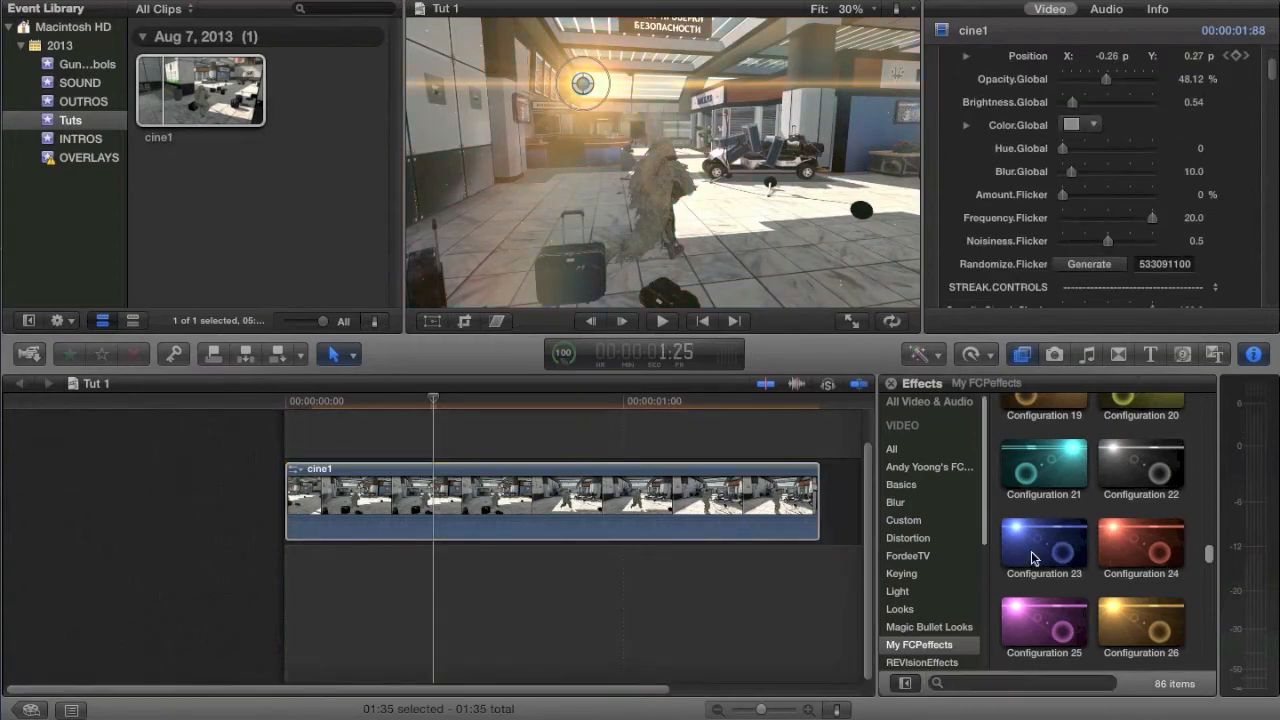
{"action": "left_click_drag", "start_coordinate": [1036, 556], "coordinate": [596, 492]}
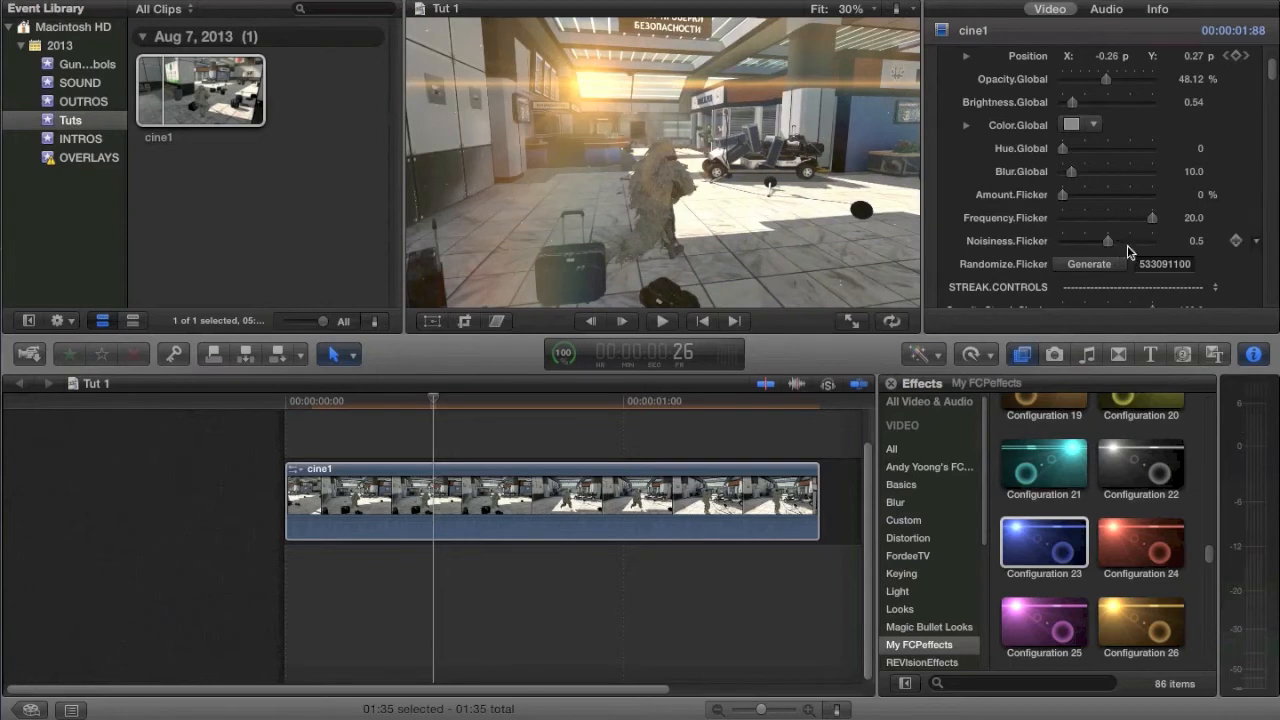
{"action": "left_click", "coordinate": [1095, 194]}
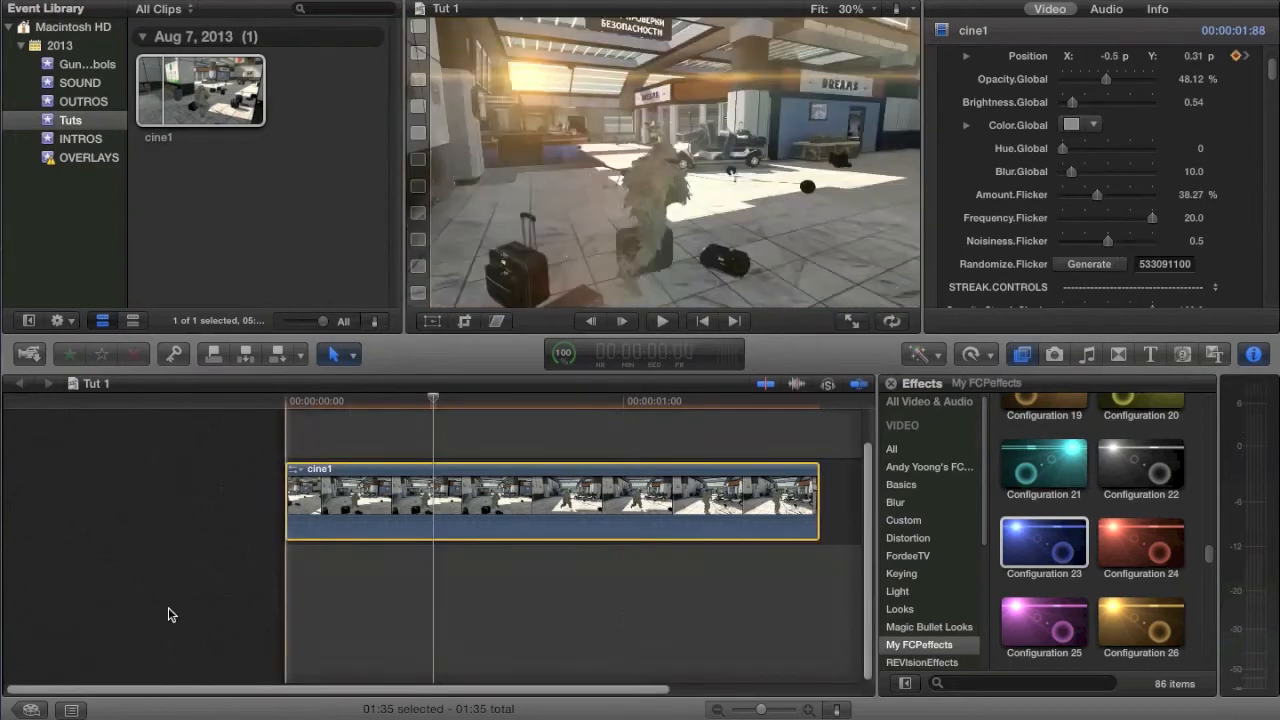
{"action": "left_click", "coordinate": [449, 527]}
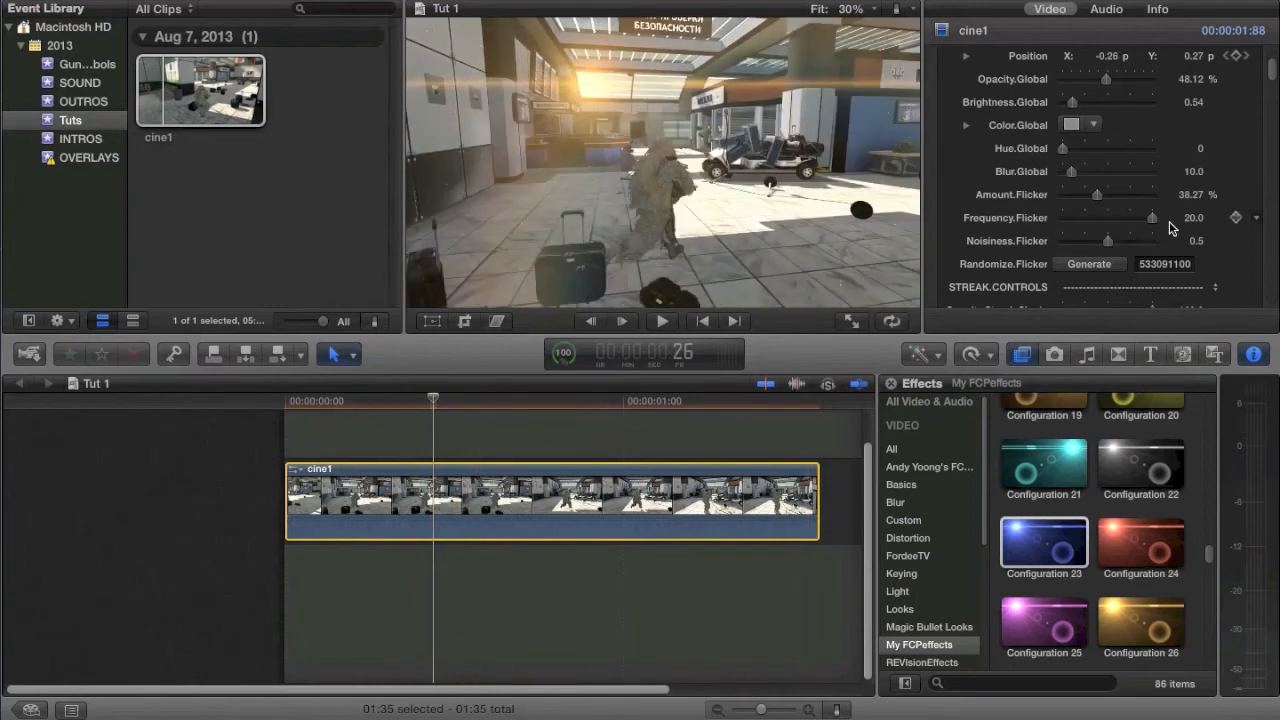
{"action": "left_click", "coordinate": [1154, 196]}
Step: Play back cine1 to preview the flicker and look over the effect's streak controls
{"action": "key", "text": "space"}
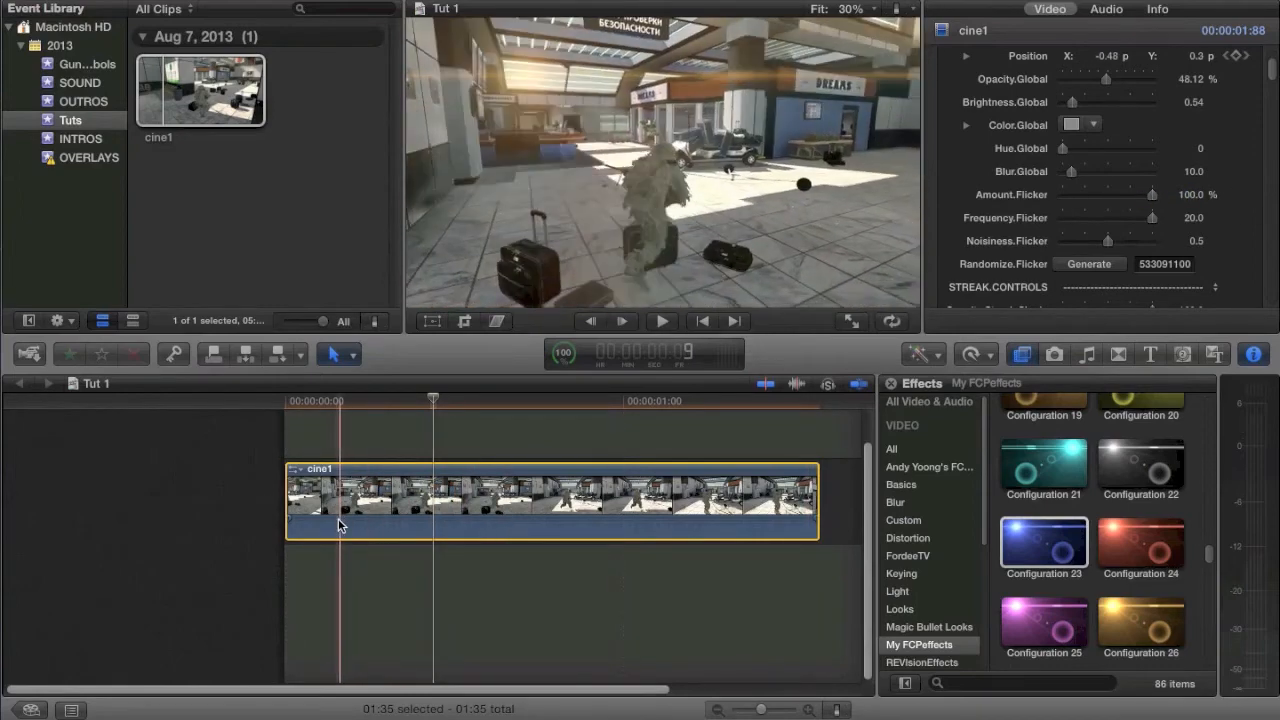
{"action": "key", "text": "space"}
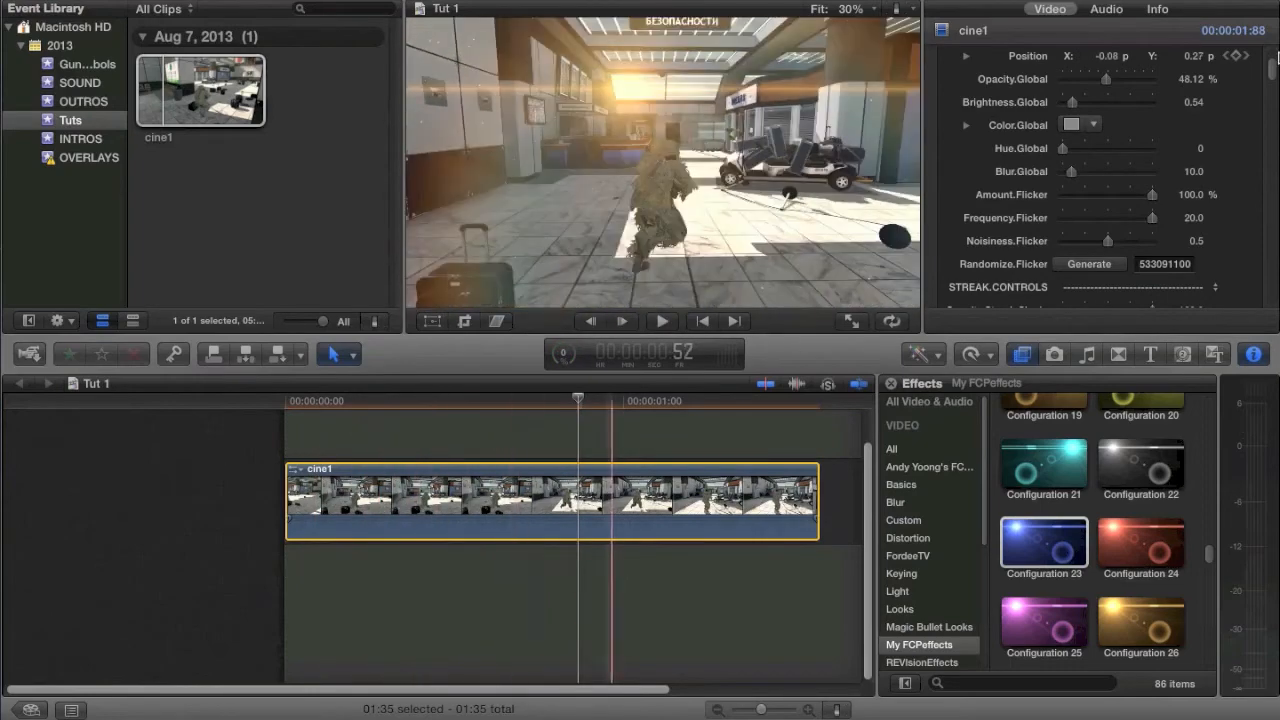
{"action": "scroll", "coordinate": [1140, 125], "scroll_direction": "down", "scroll_amount": 3}
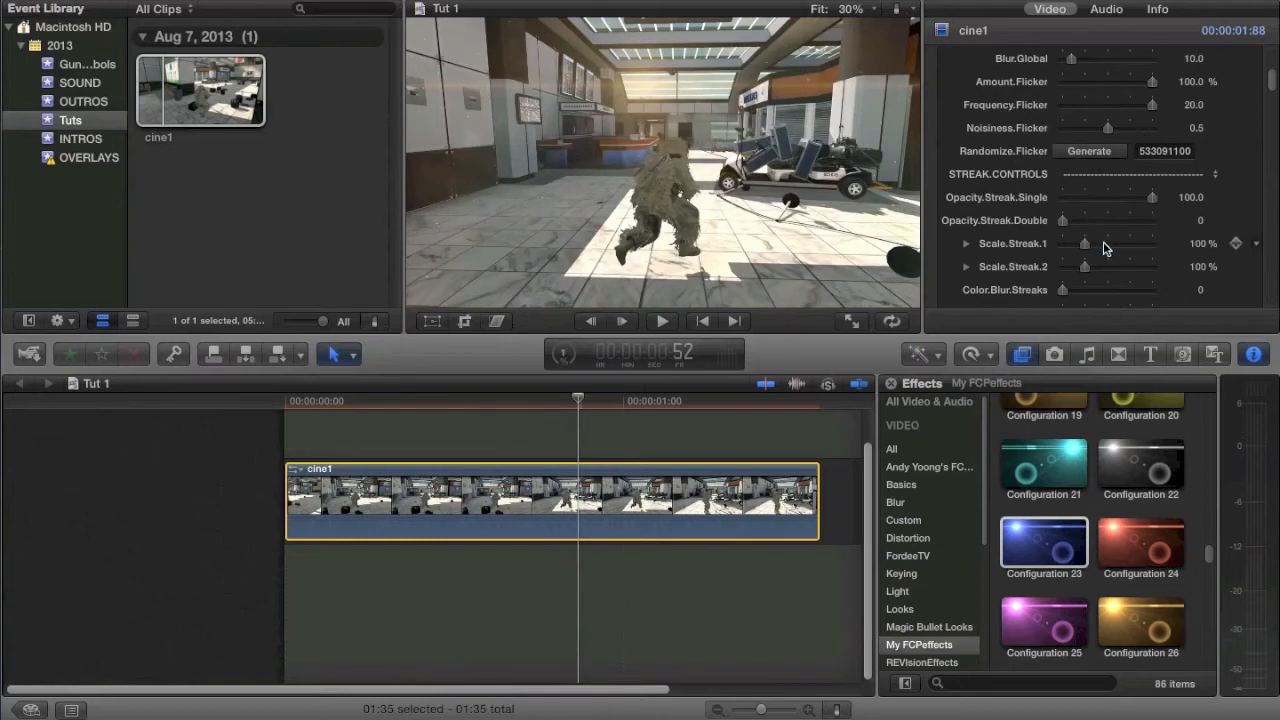
Step: Raise the flare's Scale.Streak.1 and Scale.Streak.2 to 400 %, and try Opacity.Streak.Double at about 35.37
{"action": "left_click_drag", "start_coordinate": [1123, 248], "coordinate": [1219, 259]}
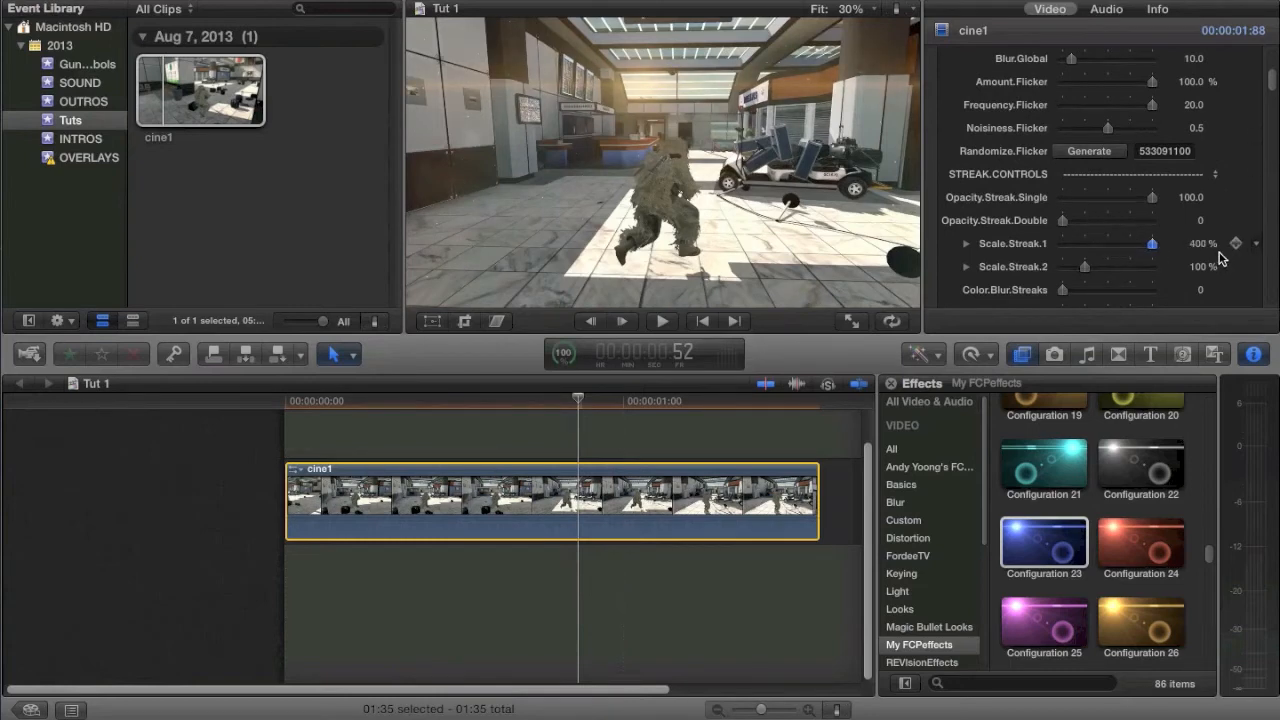
{"action": "left_click_drag", "start_coordinate": [1104, 266], "coordinate": [1167, 264]}
{"action": "left_click_drag", "start_coordinate": [1089, 220], "coordinate": [1095, 224]}
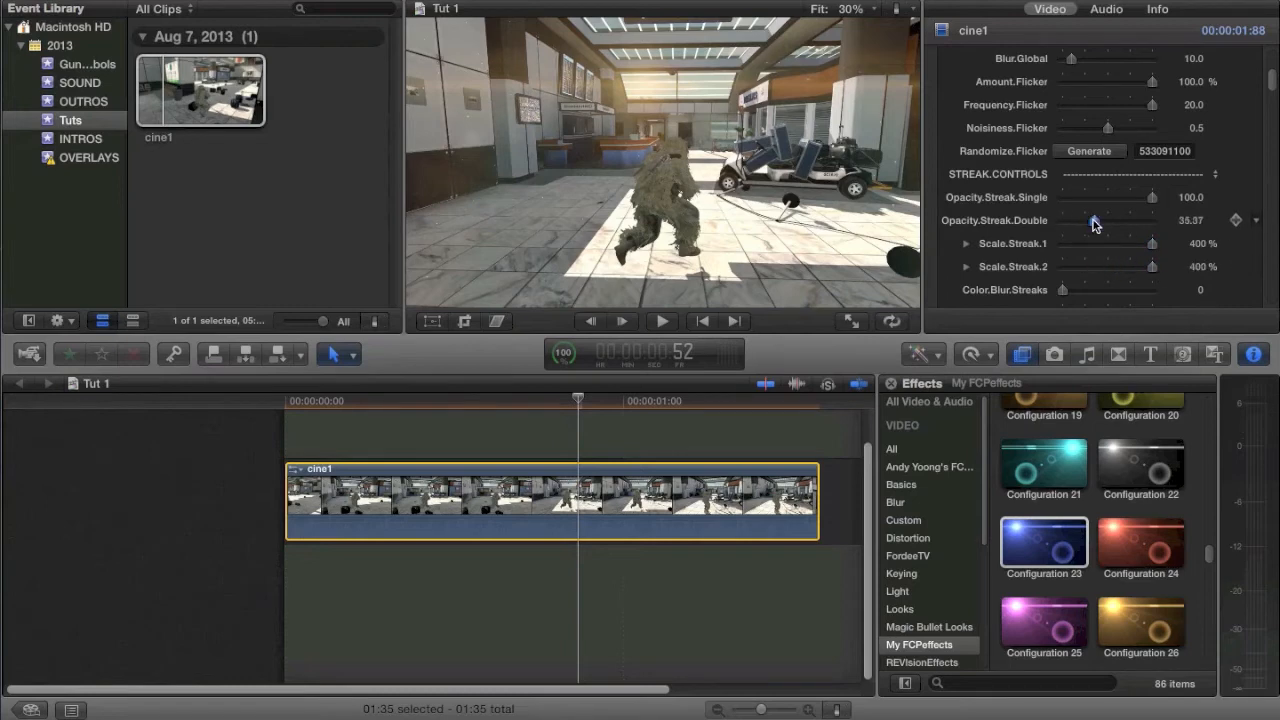
{"action": "scroll", "coordinate": [1096, 260], "scroll_direction": "down", "scroll_amount": 2}
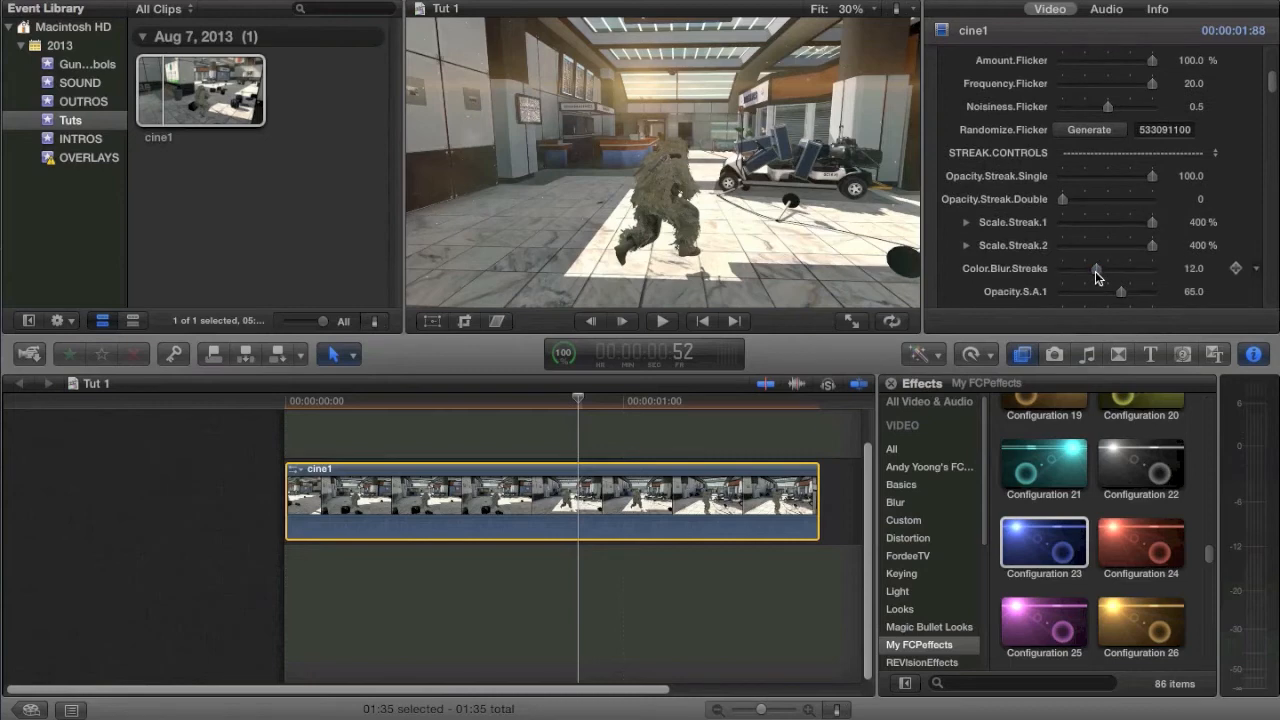
Step: Set the flare's Color.Streak.1 to yellow and Color.Streak.2 to red
{"action": "scroll", "coordinate": [1095, 271], "scroll_direction": "down", "scroll_amount": 6}
{"action": "scroll", "coordinate": [1095, 271], "scroll_direction": "down", "scroll_amount": 10}
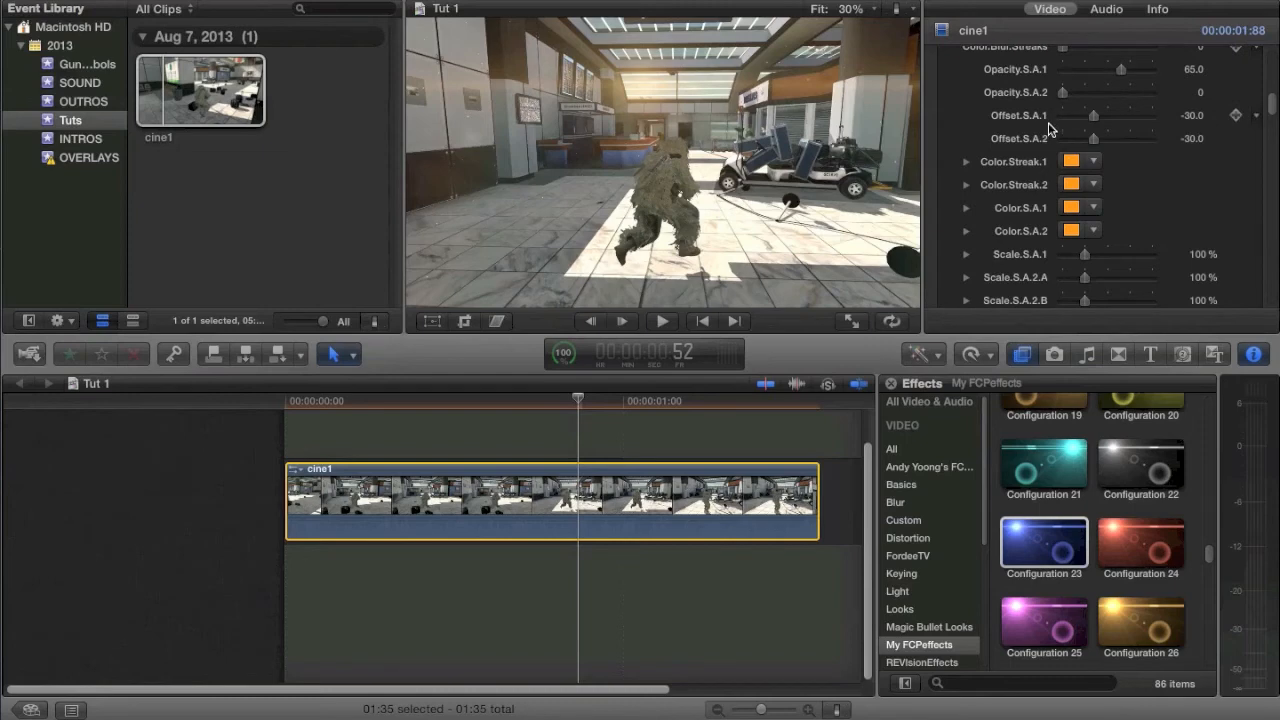
{"action": "left_click", "coordinate": [1072, 162]}
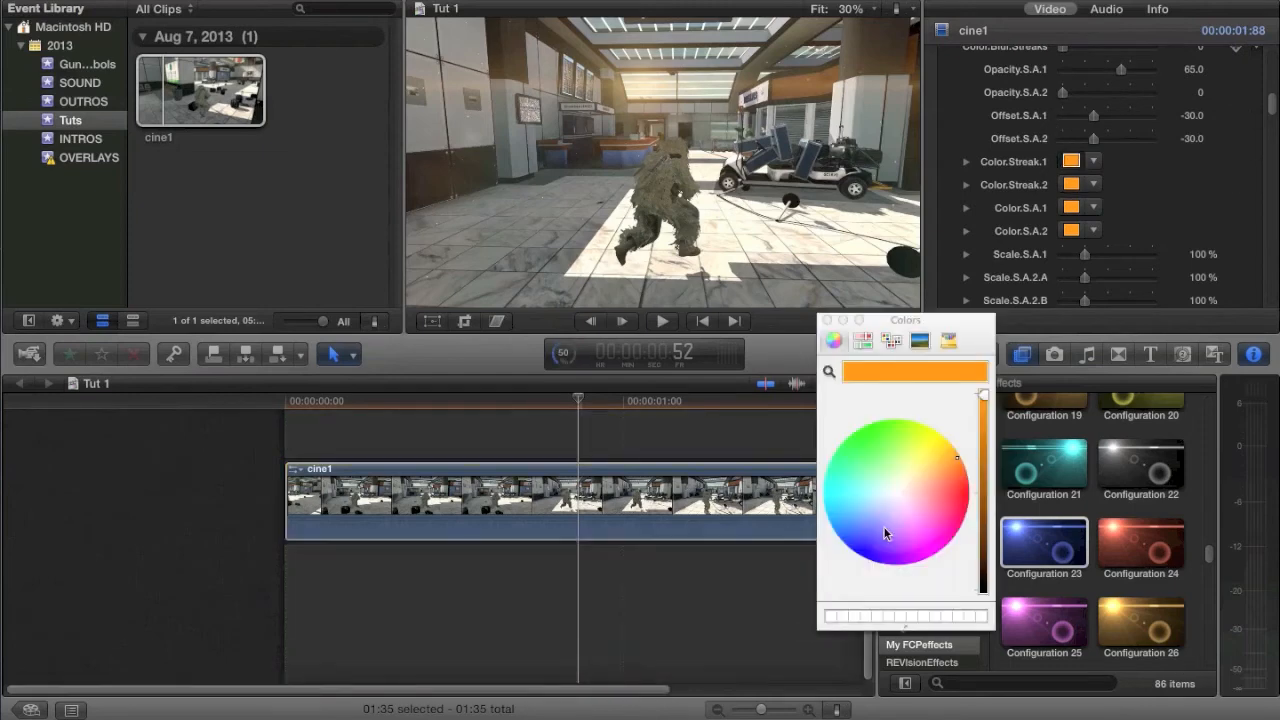
{"action": "key", "text": "super+z"}
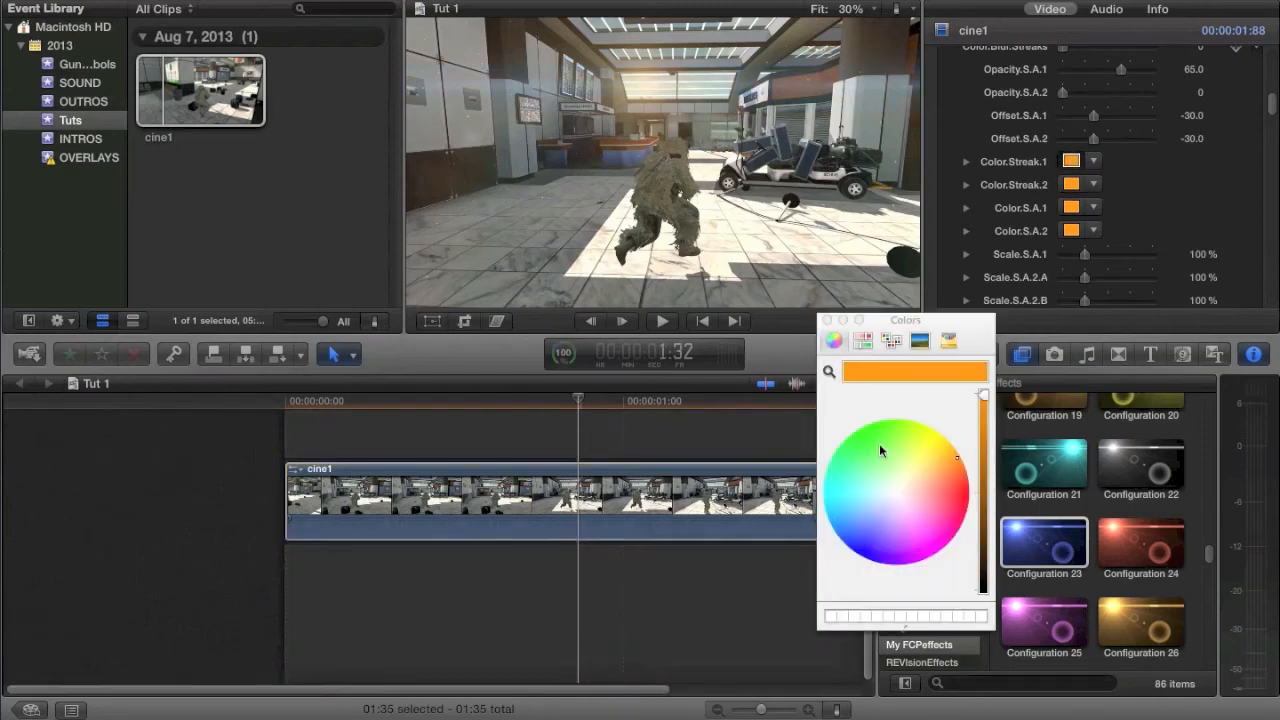
{"action": "left_click", "coordinate": [942, 437]}
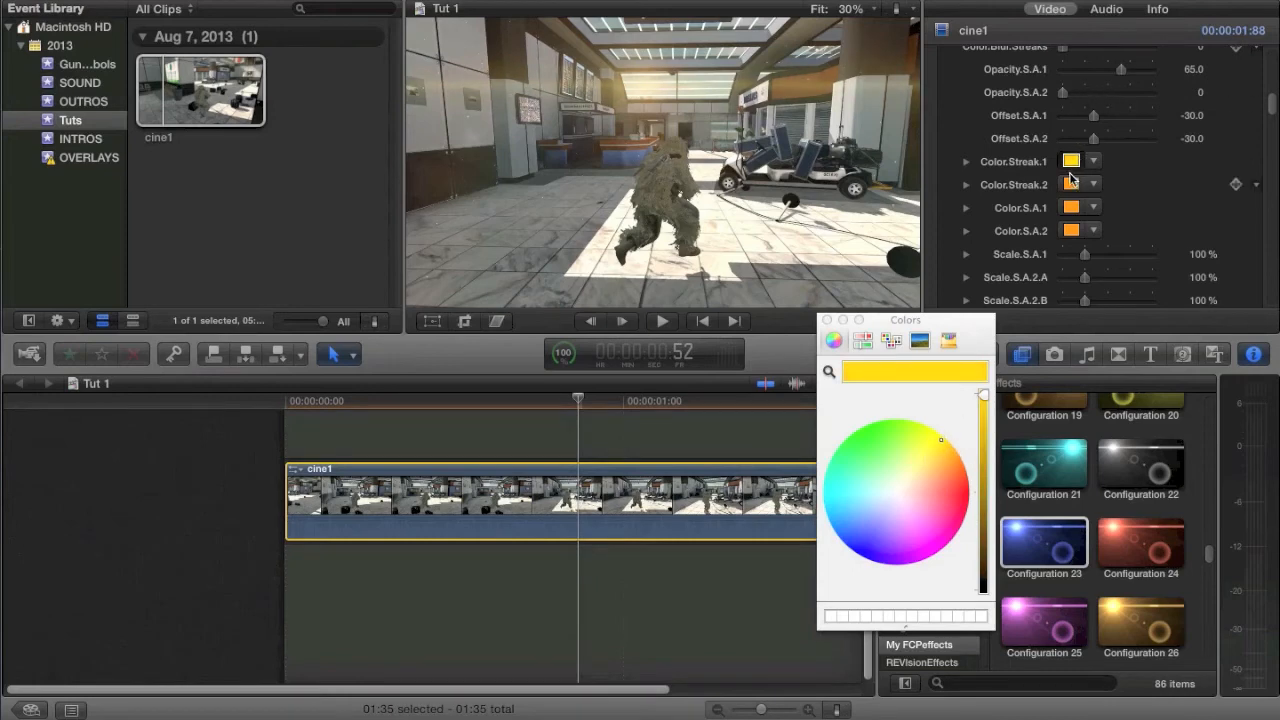
{"action": "left_click", "coordinate": [1072, 184]}
{"action": "left_click", "coordinate": [966, 492]}
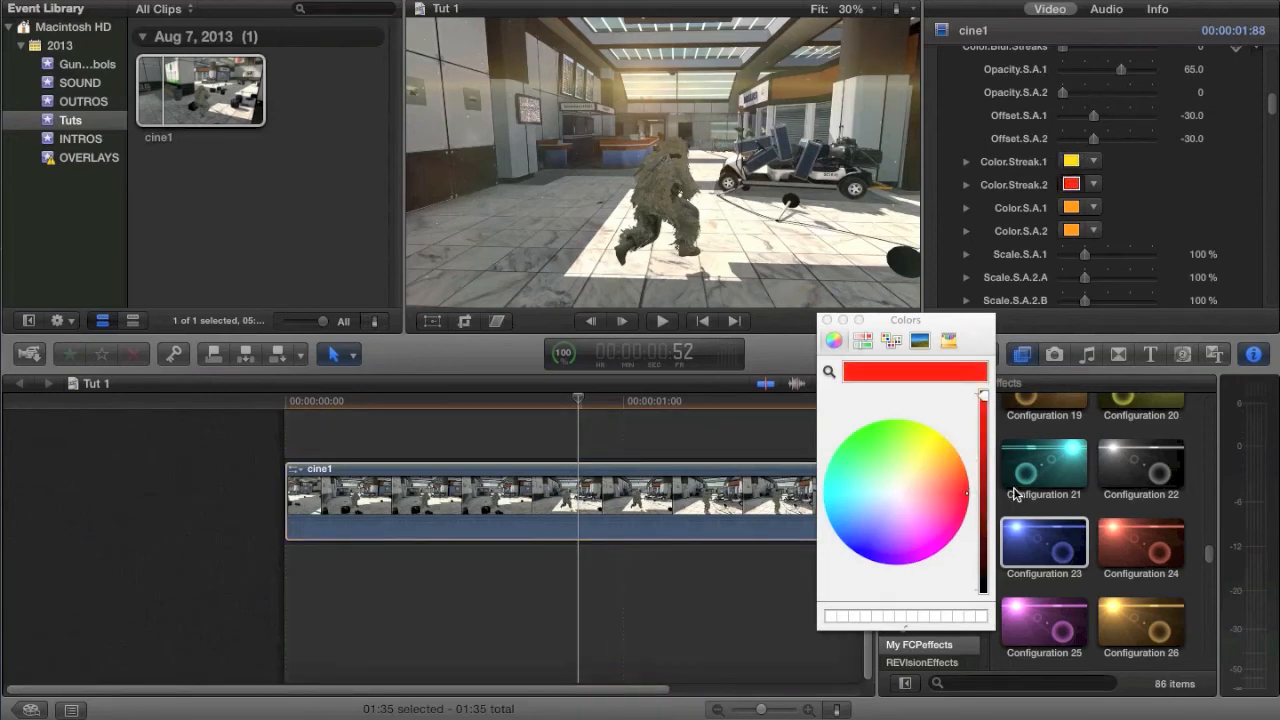
{"action": "left_click_drag", "start_coordinate": [953, 497], "coordinate": [967, 496]}
{"action": "left_click", "coordinate": [829, 320]}
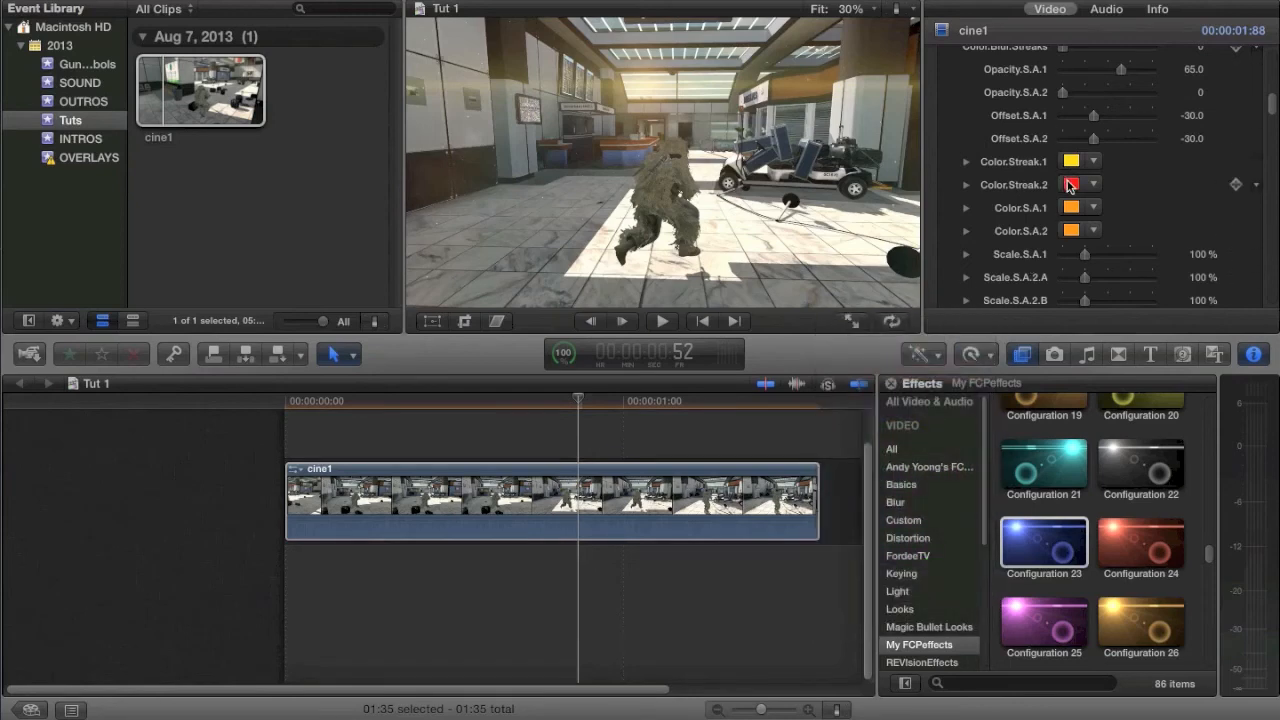
Step: Raise the Opacity.Global of Configuration 12 to 100 %
{"action": "scroll", "coordinate": [1070, 170], "scroll_direction": "up", "scroll_amount": 10}
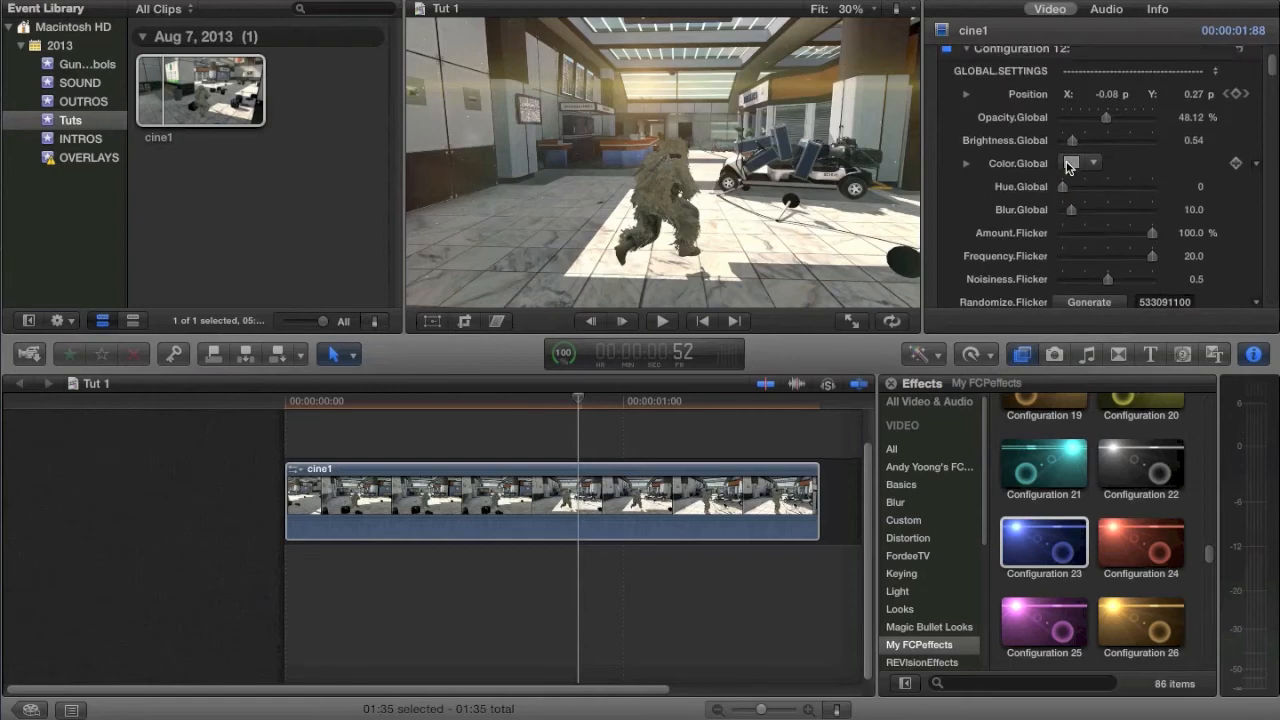
{"action": "scroll", "coordinate": [1068, 167], "scroll_direction": "up", "scroll_amount": 4}
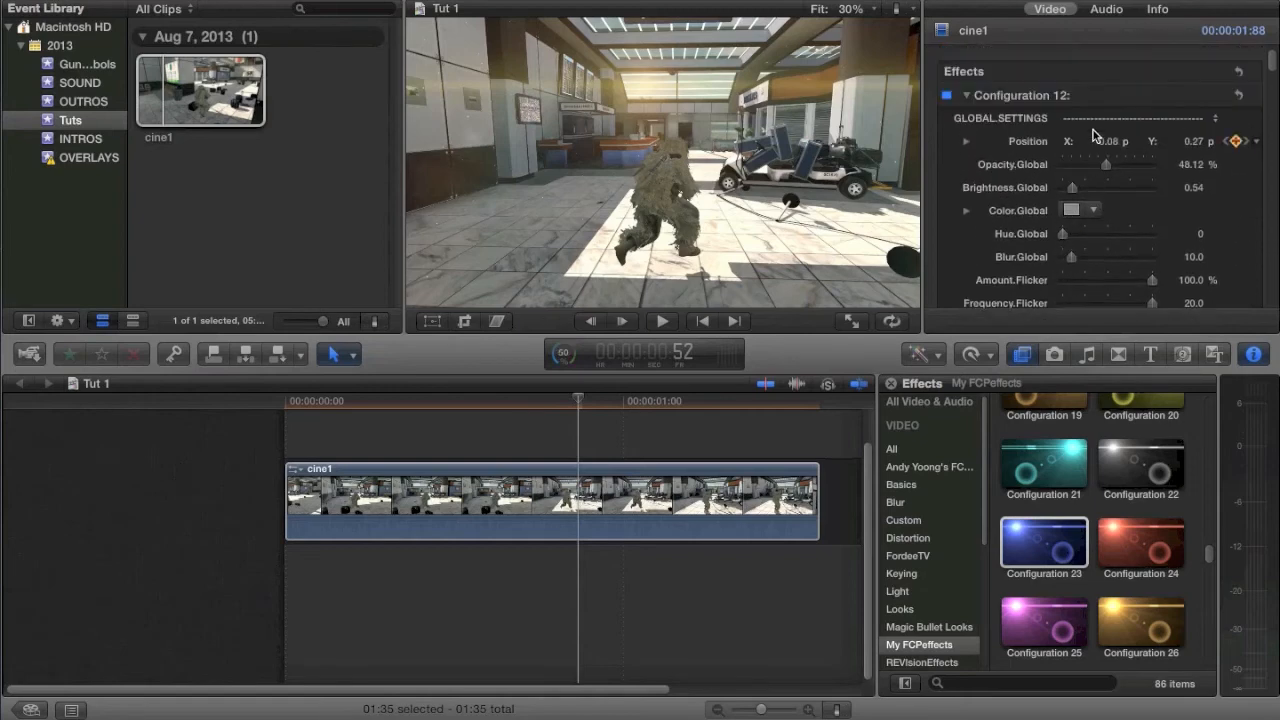
{"action": "left_click_drag", "start_coordinate": [1128, 173], "coordinate": [1163, 172]}
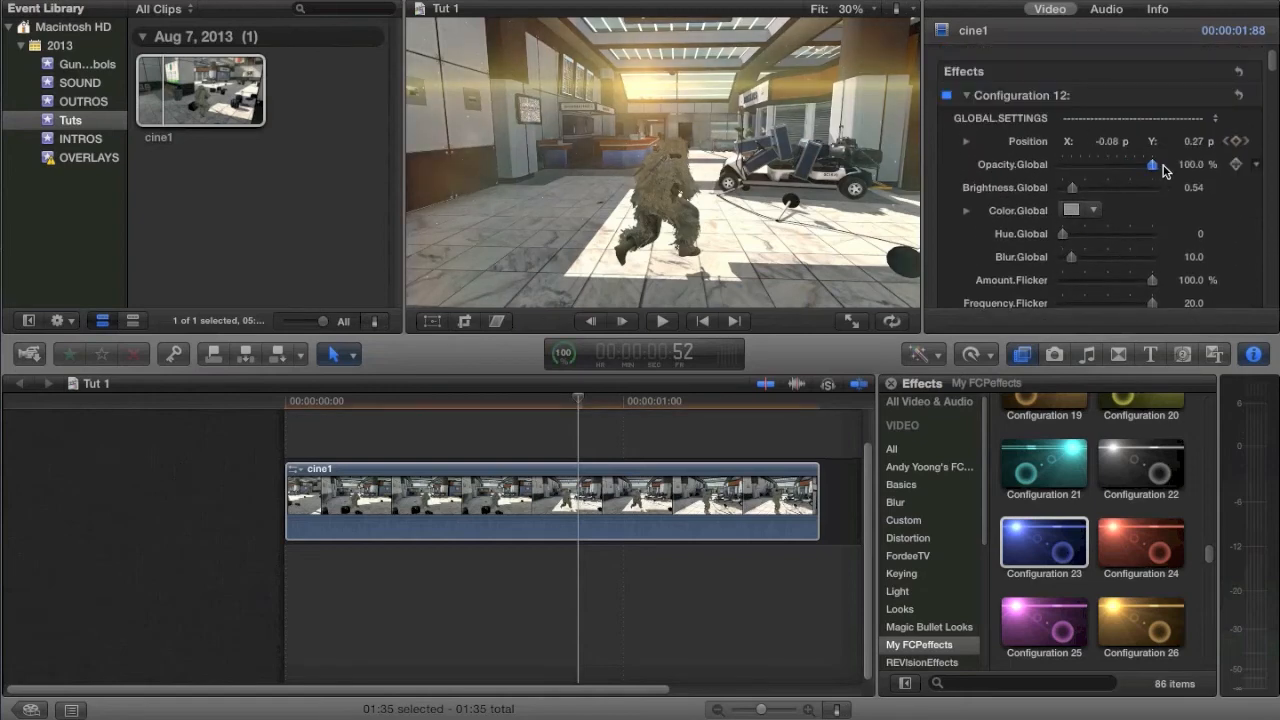
Step: Try cyan and then magenta as the Color.Flare of Configuration 12, undoing each change
{"action": "scroll", "coordinate": [1163, 172], "scroll_direction": "down", "scroll_amount": 15}
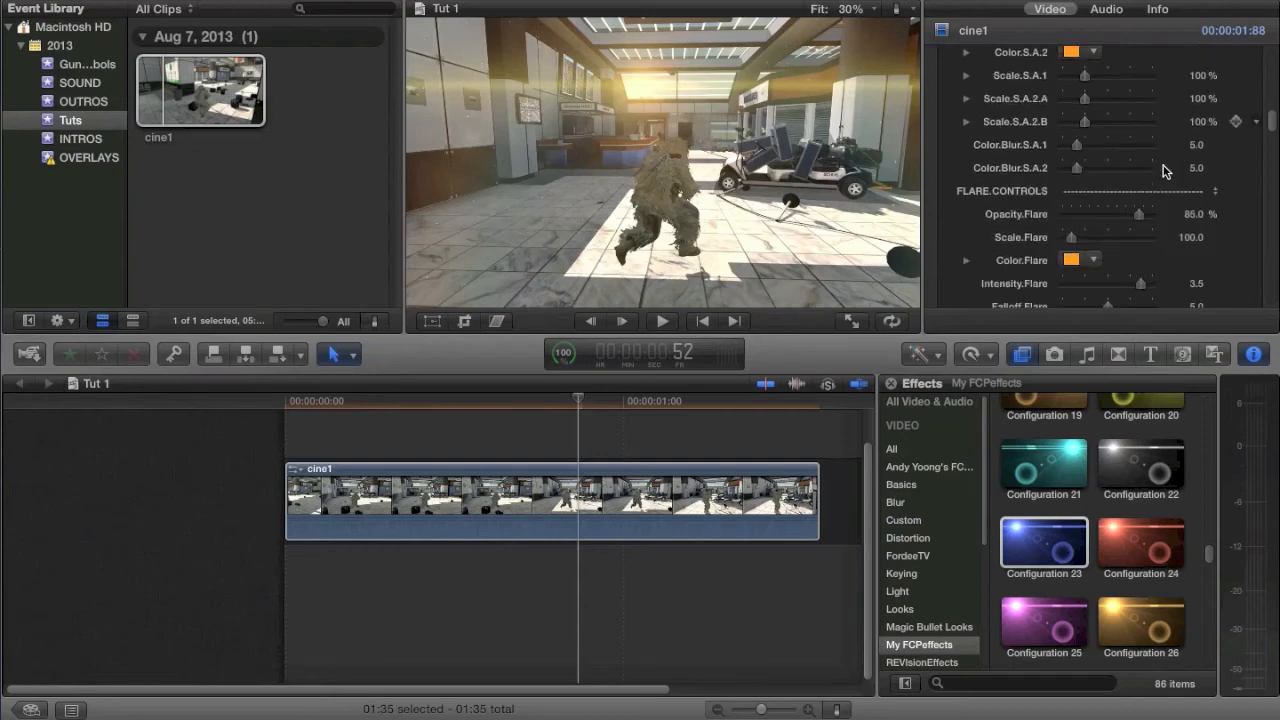
{"action": "left_click", "coordinate": [1066, 260]}
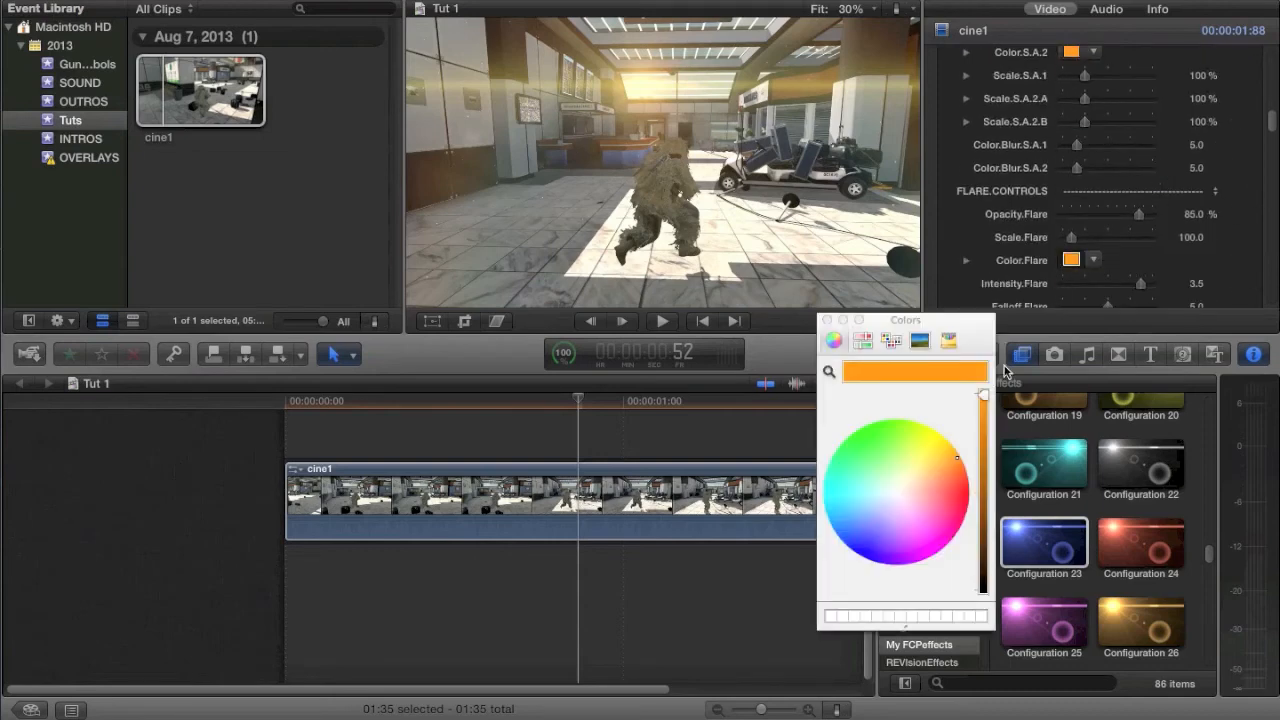
{"action": "left_click_drag", "start_coordinate": [844, 501], "coordinate": [755, 497]}
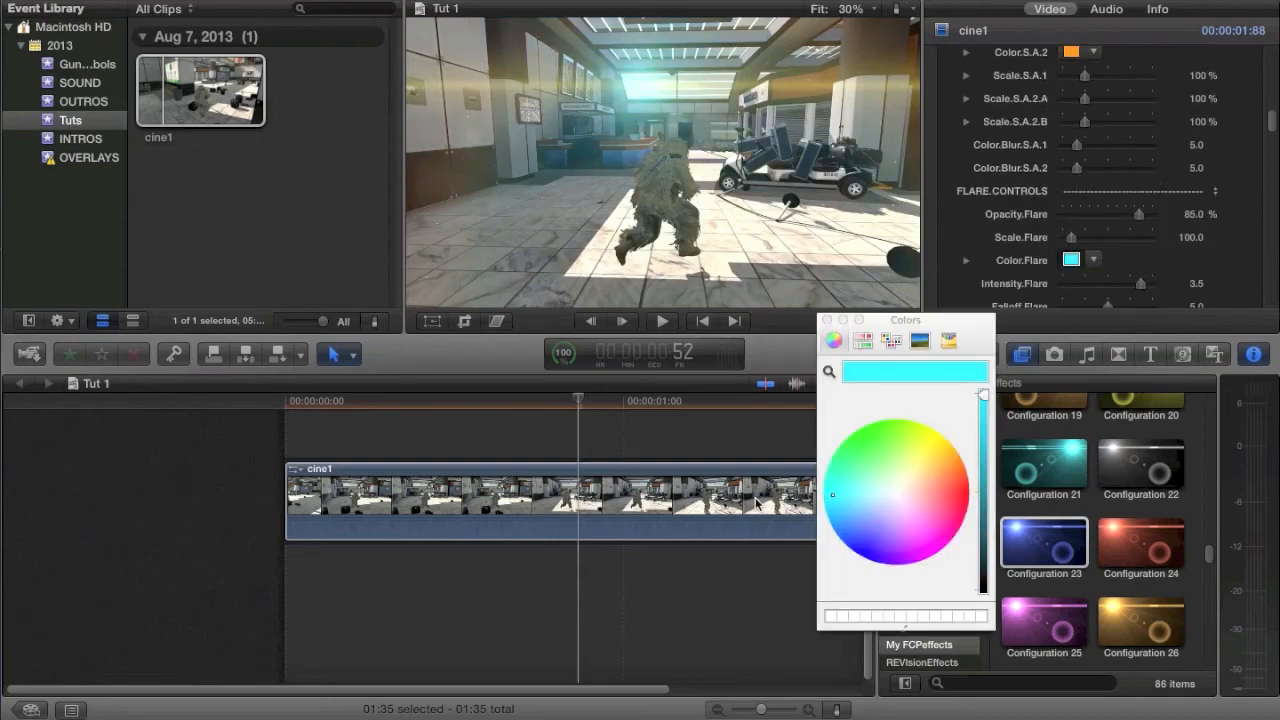
{"action": "key", "text": "super+z"}
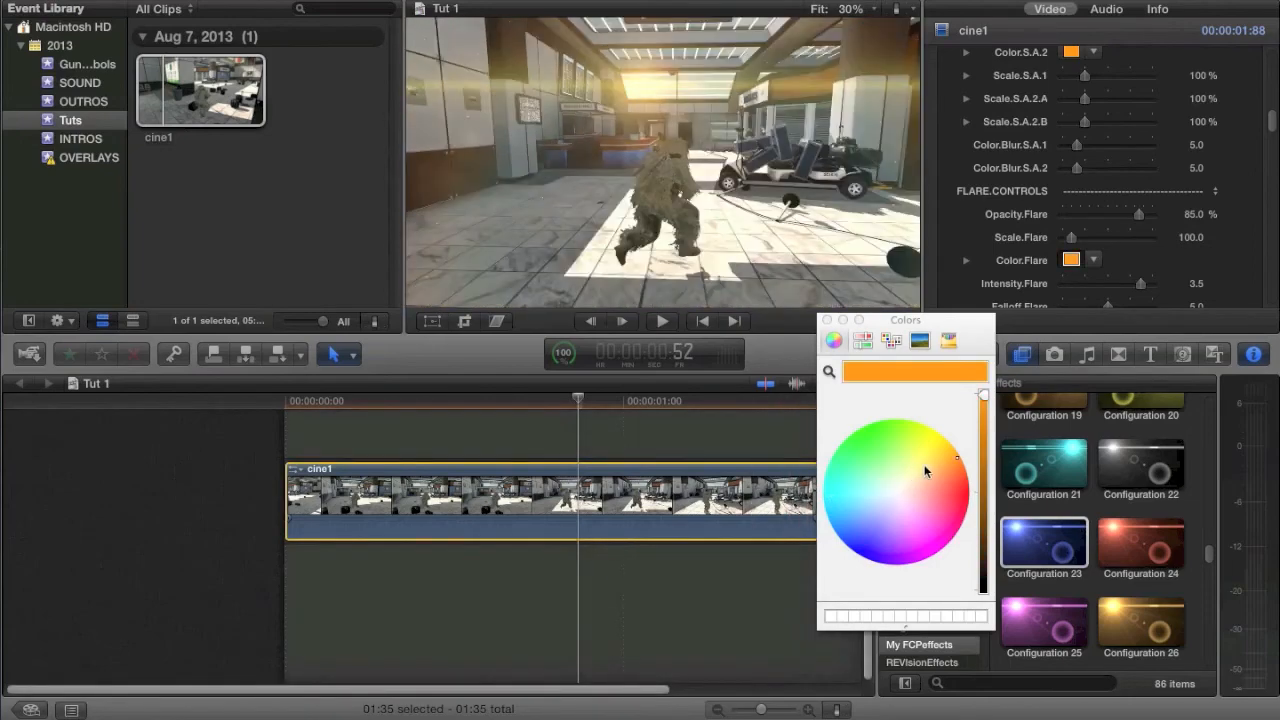
{"action": "left_click_drag", "start_coordinate": [944, 471], "coordinate": [950, 548]}
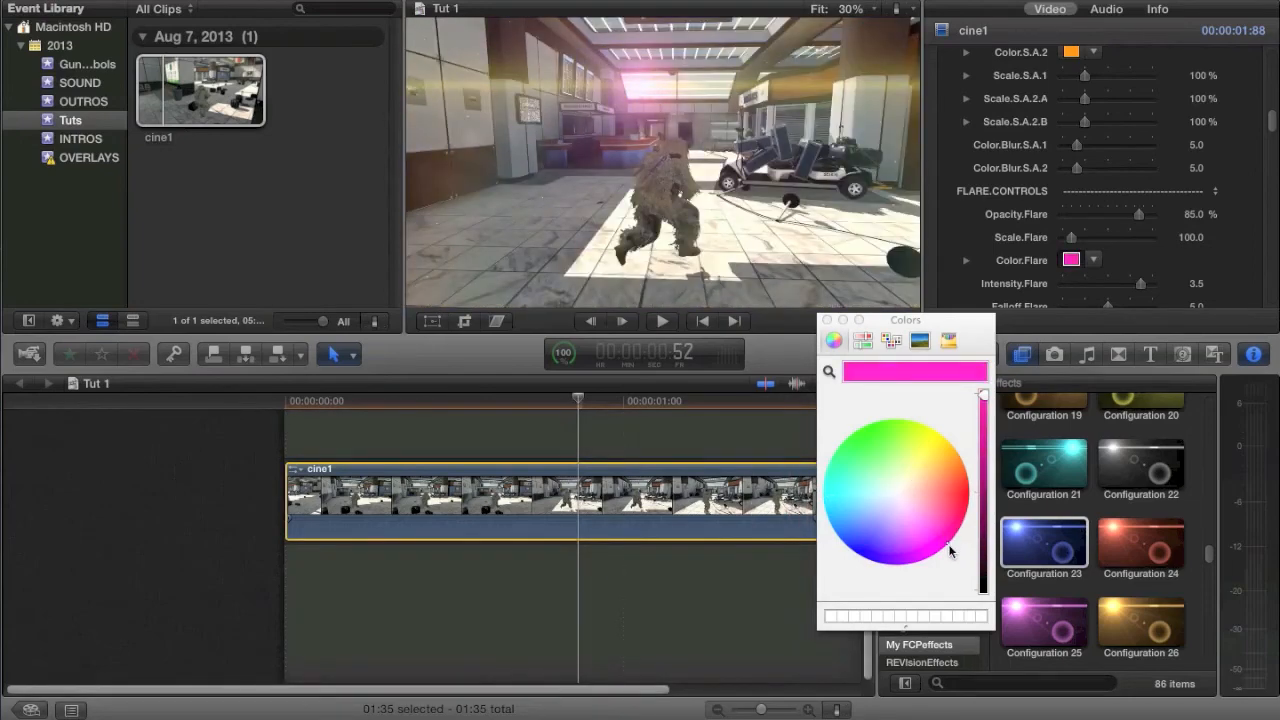
{"action": "key", "text": "super+z"}
Step: Lower Falloff.Flare to 0.21 and look over the remaining streak, ring, halo and artifact controls of the effect
{"action": "scroll", "coordinate": [1055, 248], "scroll_direction": "down", "scroll_amount": 3}
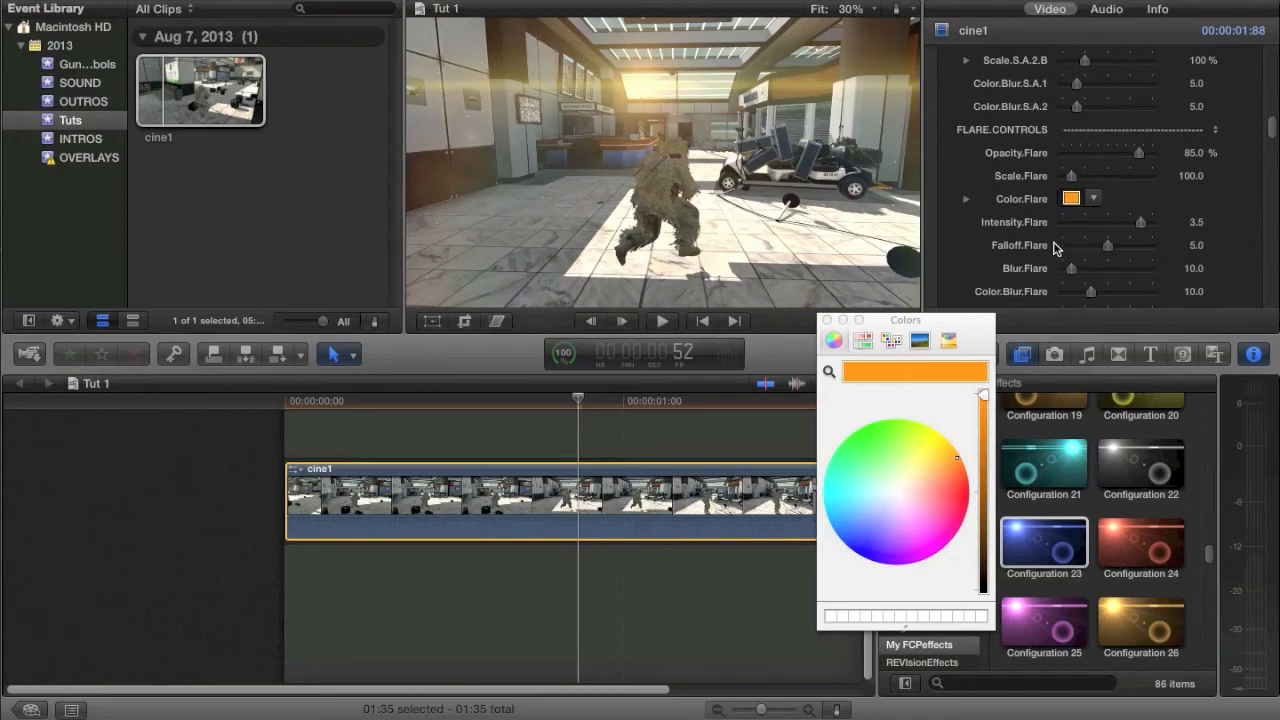
{"action": "scroll", "coordinate": [1055, 248], "scroll_direction": "down", "scroll_amount": 5}
{"action": "left_click_drag", "start_coordinate": [1127, 62], "coordinate": [1055, 85]}
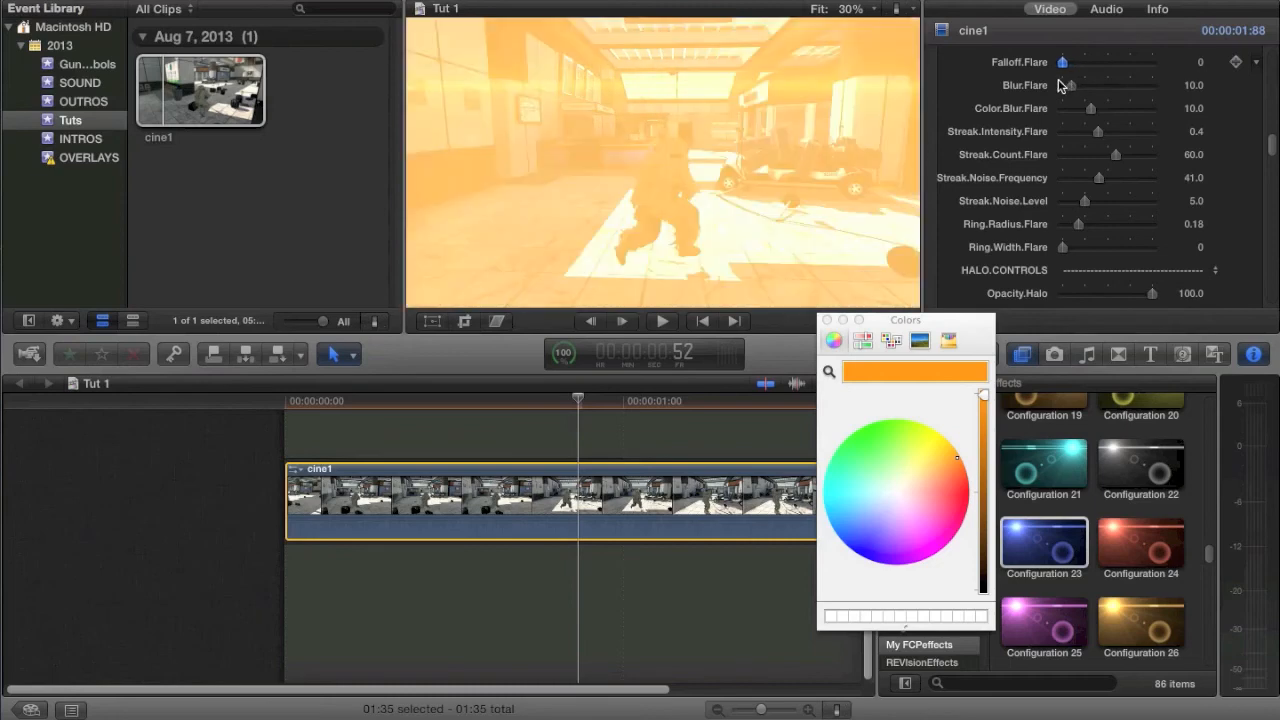
{"action": "left_click_drag", "start_coordinate": [1065, 85], "coordinate": [1067, 85]}
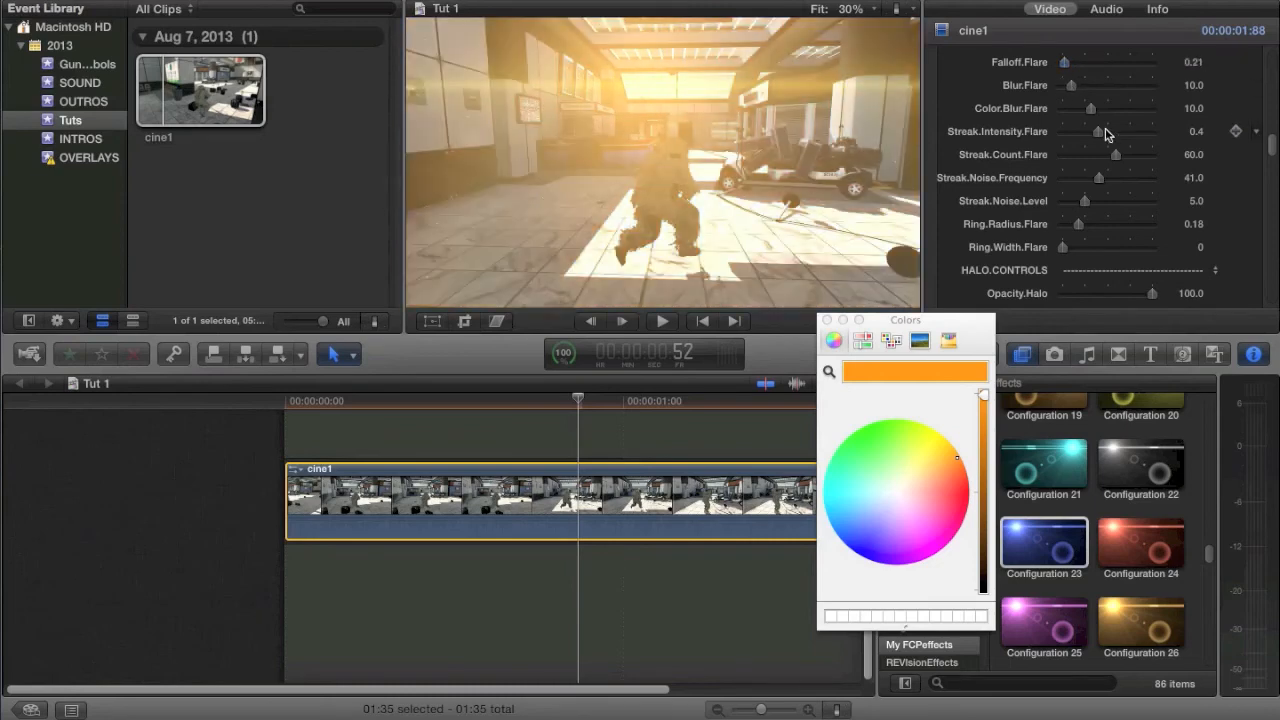
{"action": "scroll", "coordinate": [1107, 134], "scroll_direction": "up", "scroll_amount": 2}
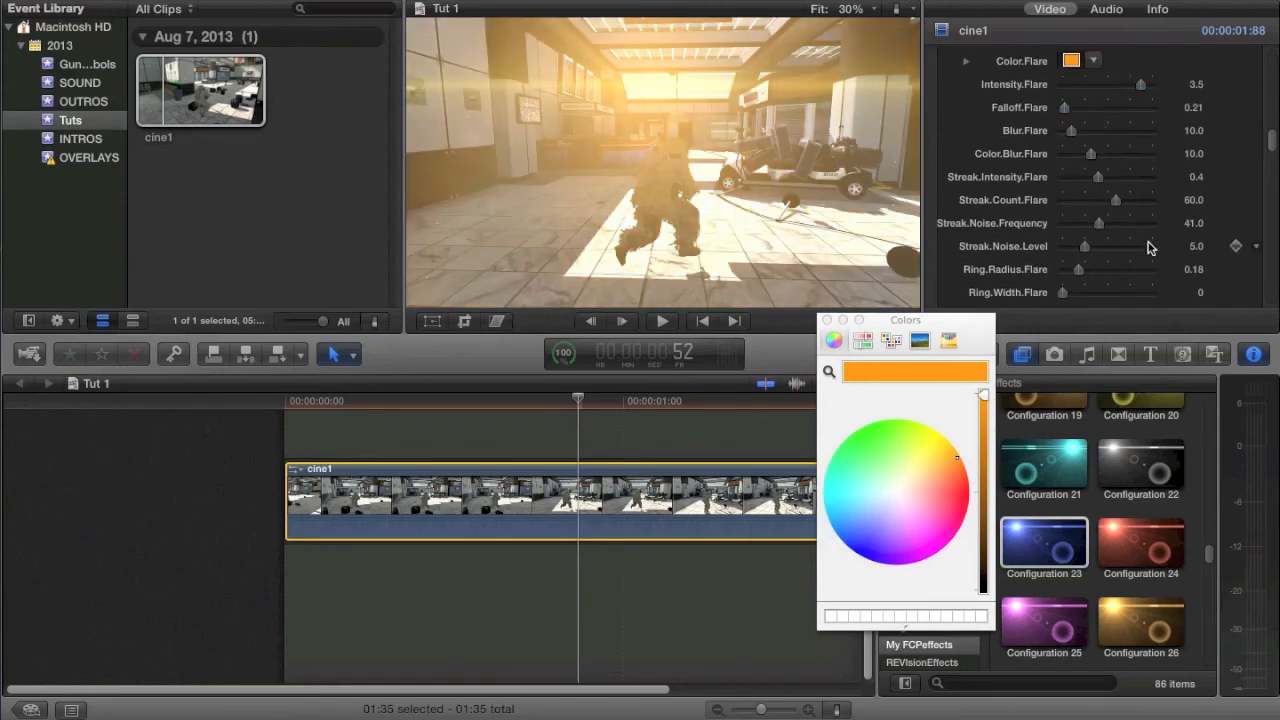
{"action": "scroll", "coordinate": [1148, 248], "scroll_direction": "down", "scroll_amount": 10}
{"action": "scroll", "coordinate": [1148, 248], "scroll_direction": "down", "scroll_amount": 10}
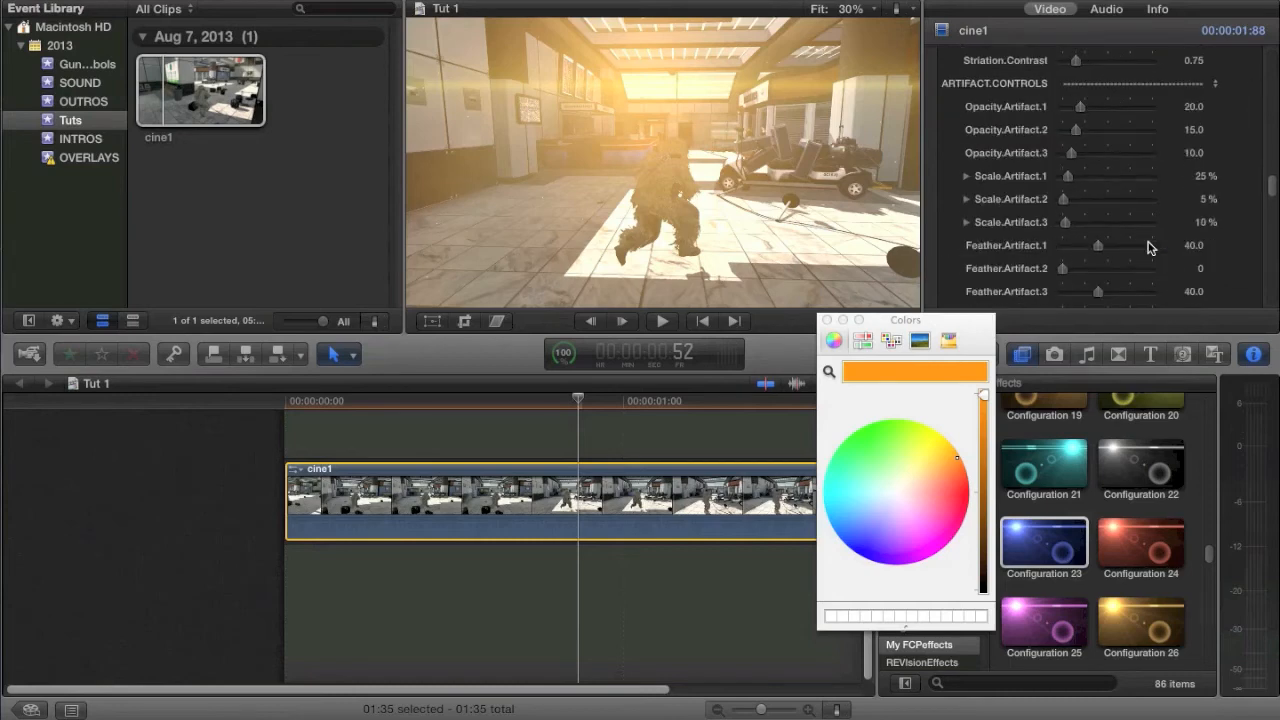
{"action": "scroll", "coordinate": [1148, 248], "scroll_direction": "down", "scroll_amount": 4}
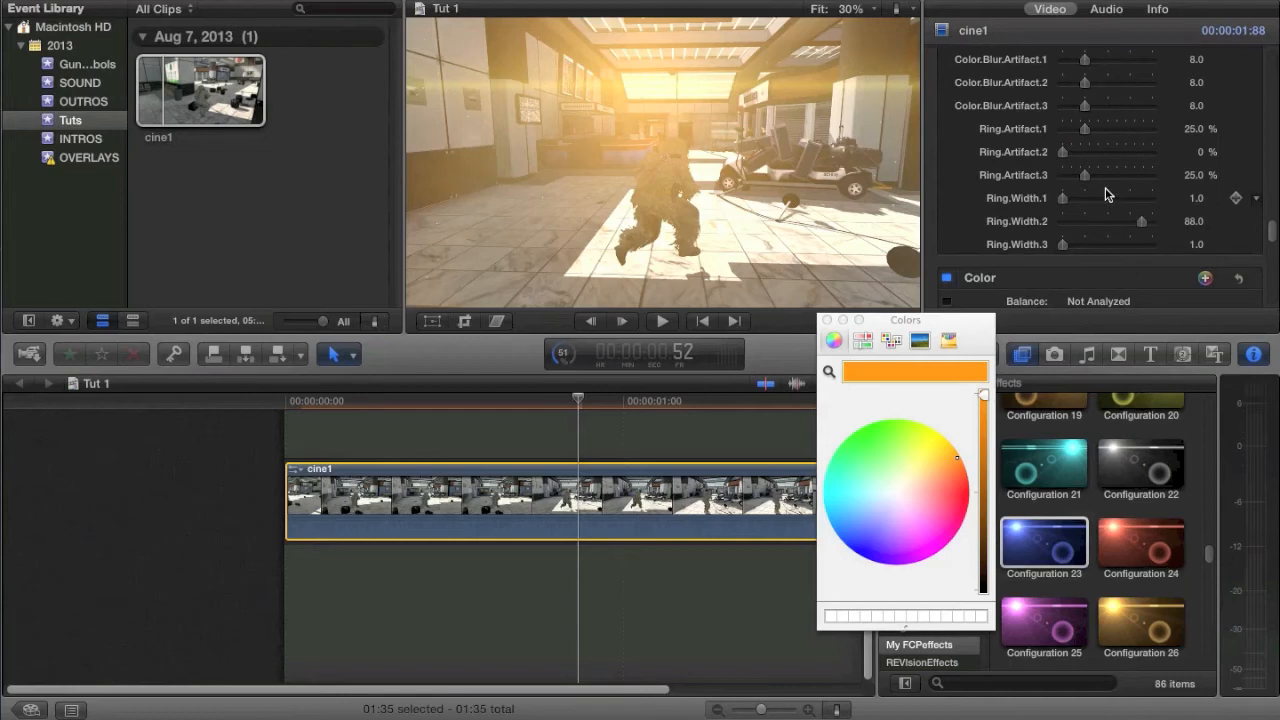
{"action": "left_click", "coordinate": [826, 320]}
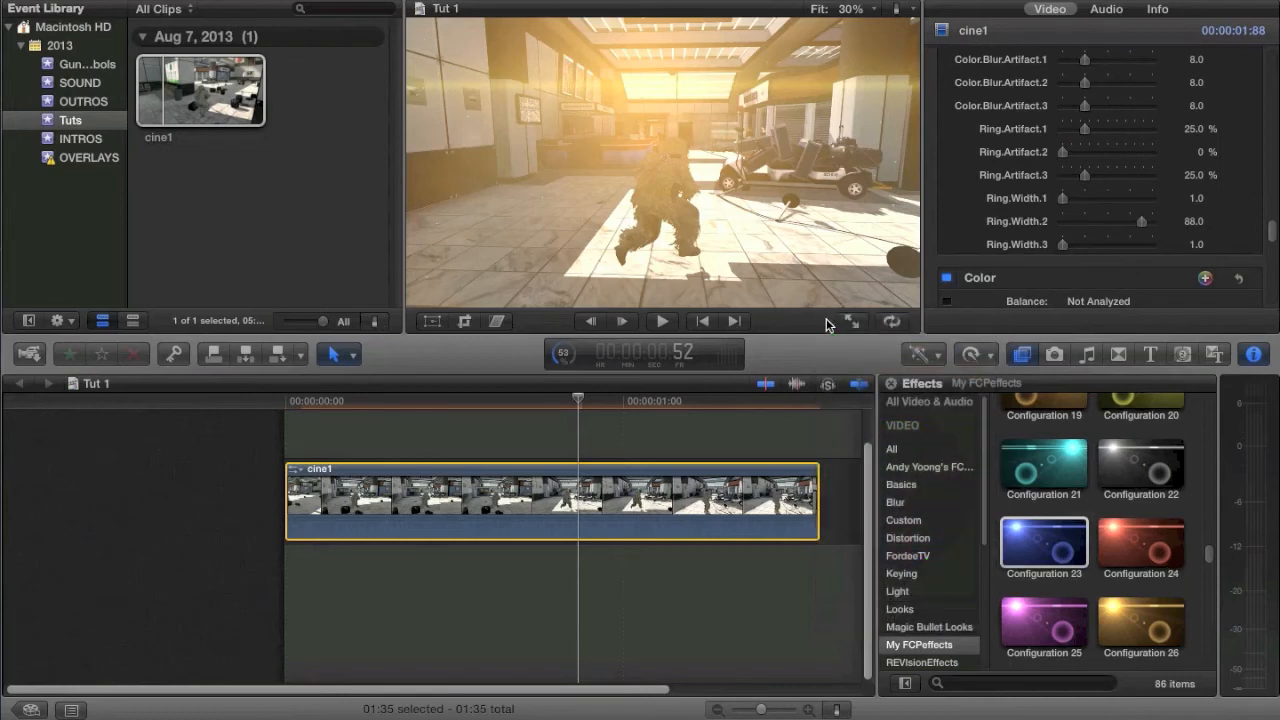
Step: Go to frame 45 of cine1 and delete the Configuration 12 effect from the clip
{"action": "left_click", "coordinate": [541, 484]}
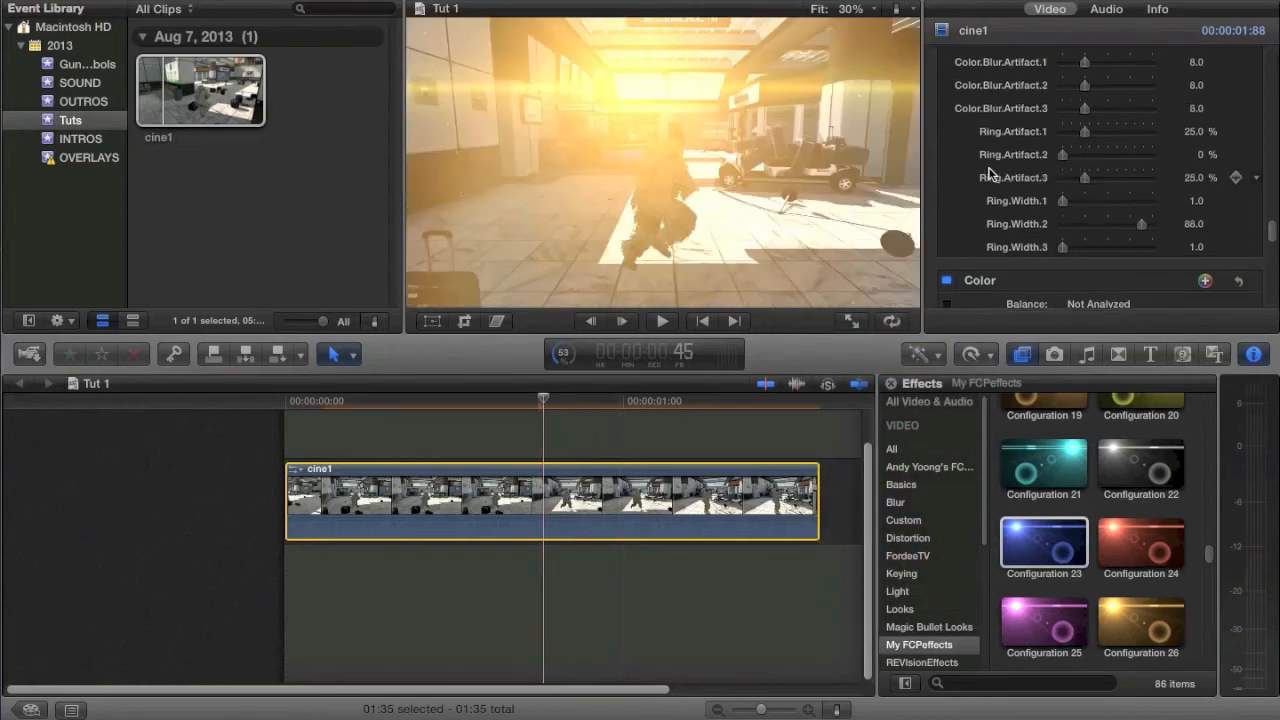
{"action": "scroll", "coordinate": [1000, 200], "scroll_direction": "up", "scroll_amount": 10}
{"action": "scroll", "coordinate": [997, 135], "scroll_direction": "down", "scroll_amount": 1}
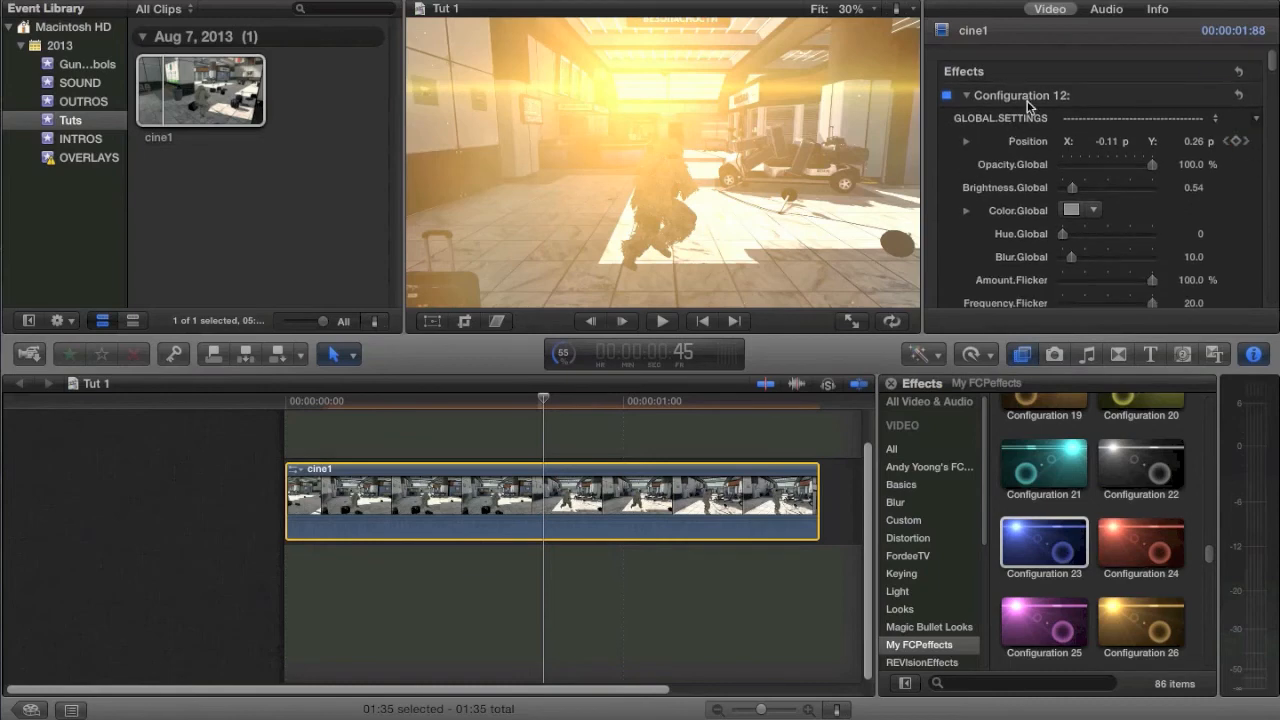
{"action": "left_click", "coordinate": [1031, 94]}
{"action": "key", "text": "Delete"}
Step: Apply the Configuration 59 preset to cine1 and, at frame 24, move its flare to about X -0.24, Y 0.25
{"action": "scroll", "coordinate": [1168, 494], "scroll_direction": "down", "scroll_amount": 10}
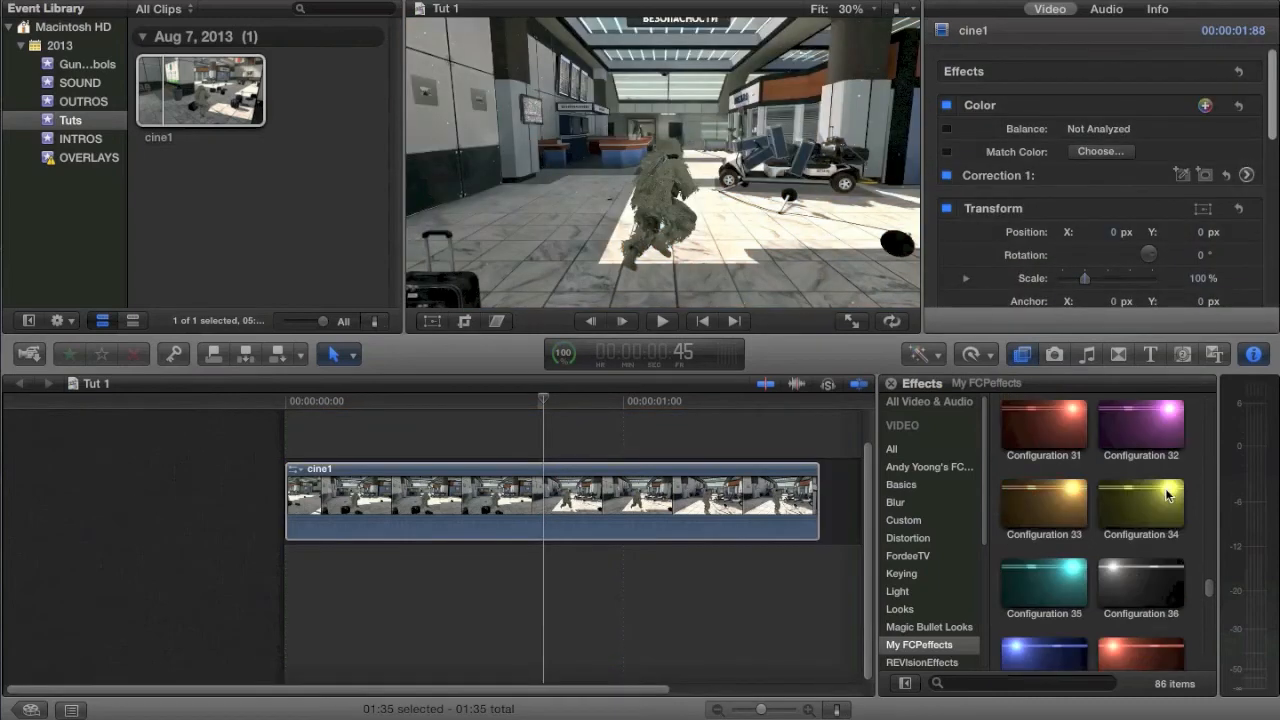
{"action": "left_click_drag", "start_coordinate": [1035, 650], "coordinate": [420, 500]}
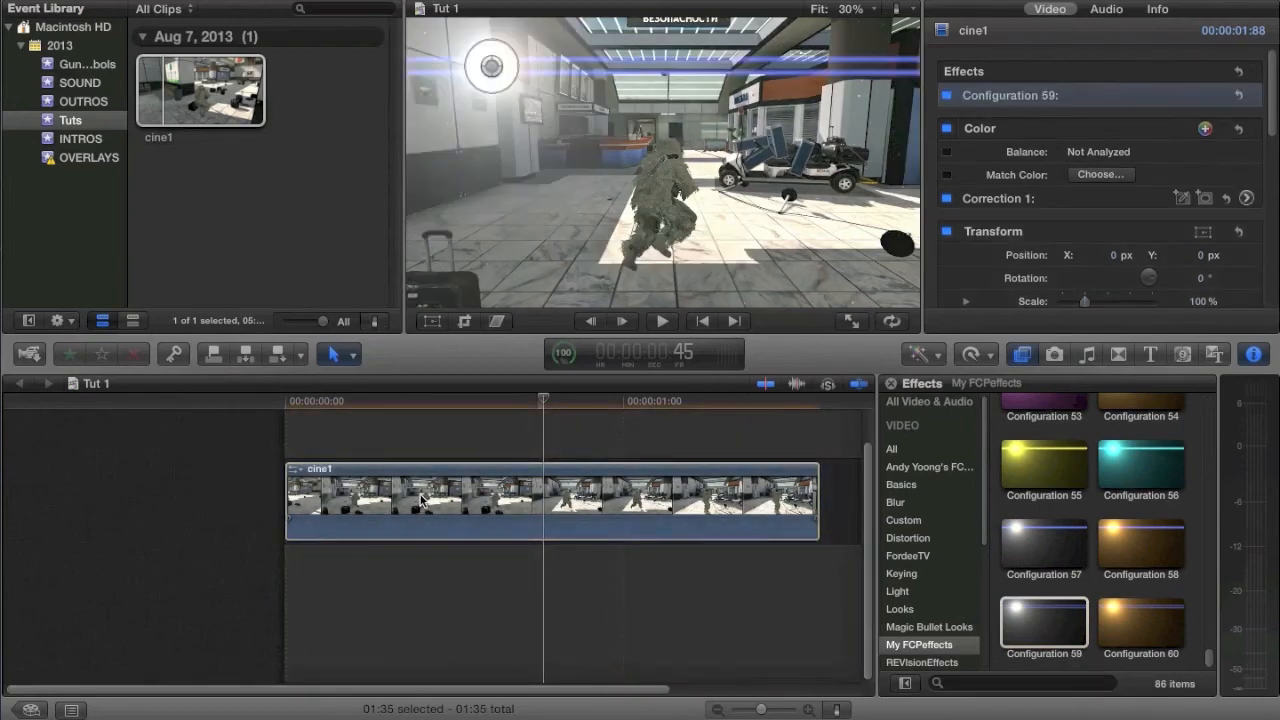
{"action": "left_click", "coordinate": [420, 500]}
{"action": "left_click_drag", "start_coordinate": [491, 66], "coordinate": [595, 87]}
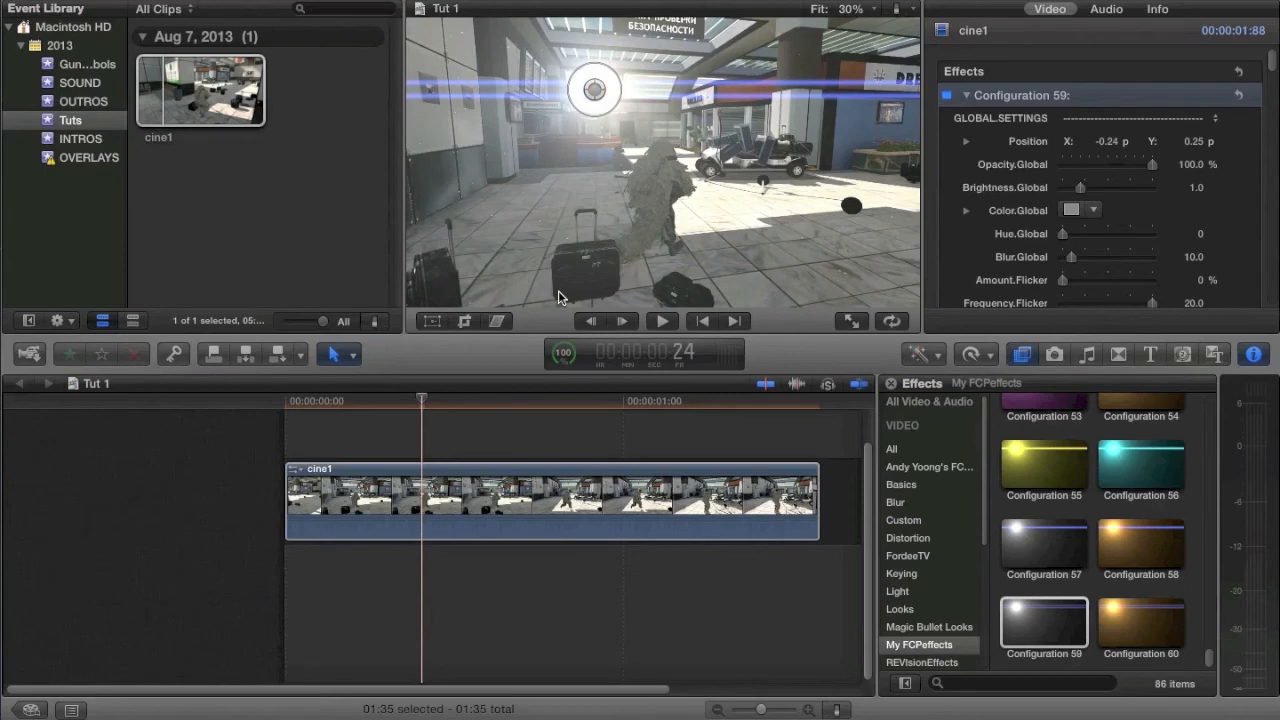
Step: Try deleting at frame 21, restore the cine1 clip, and undo the Configuration 59 flare
{"action": "left_click", "coordinate": [452, 490]}
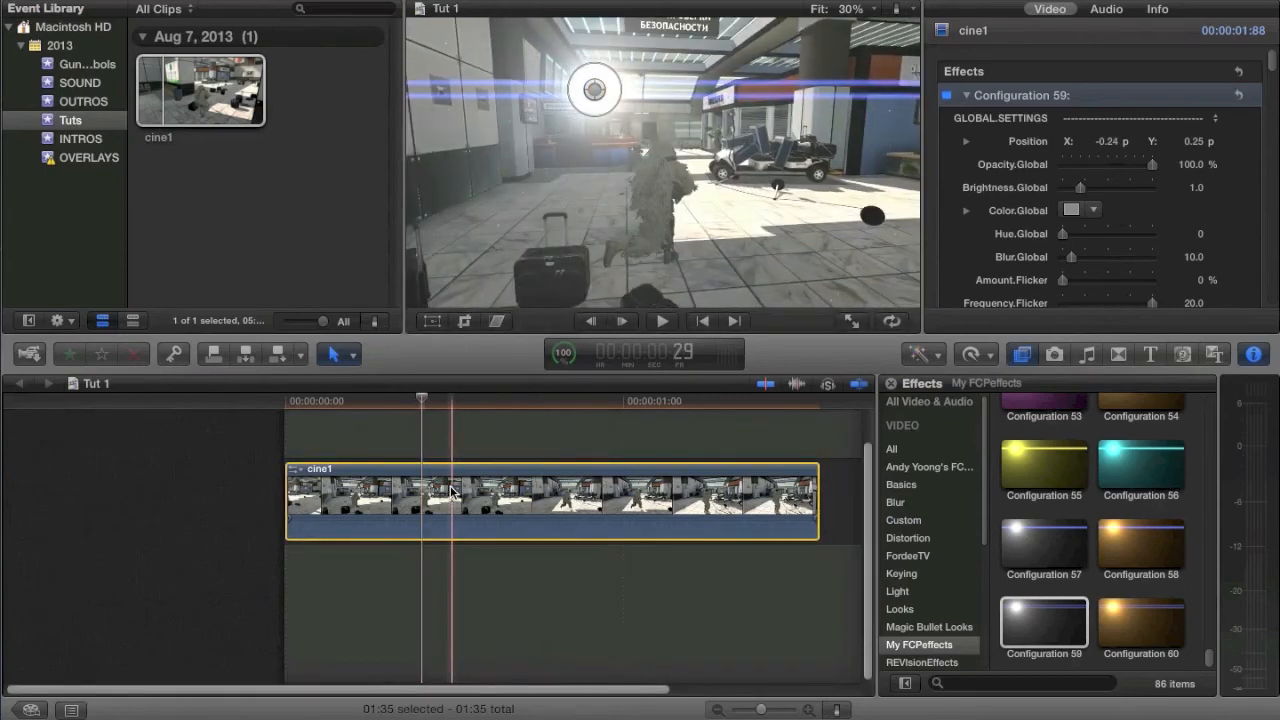
{"action": "left_click", "coordinate": [405, 505]}
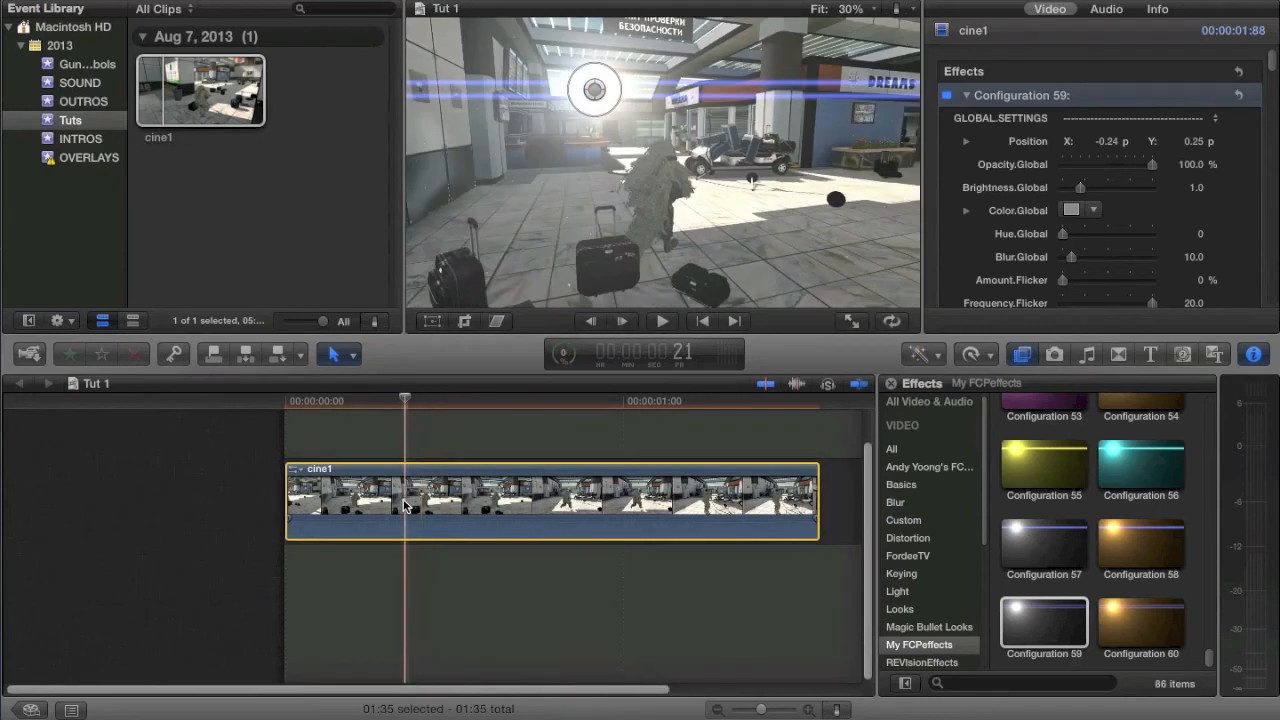
{"action": "key", "text": "Delete"}
{"action": "key", "text": "super+z"}
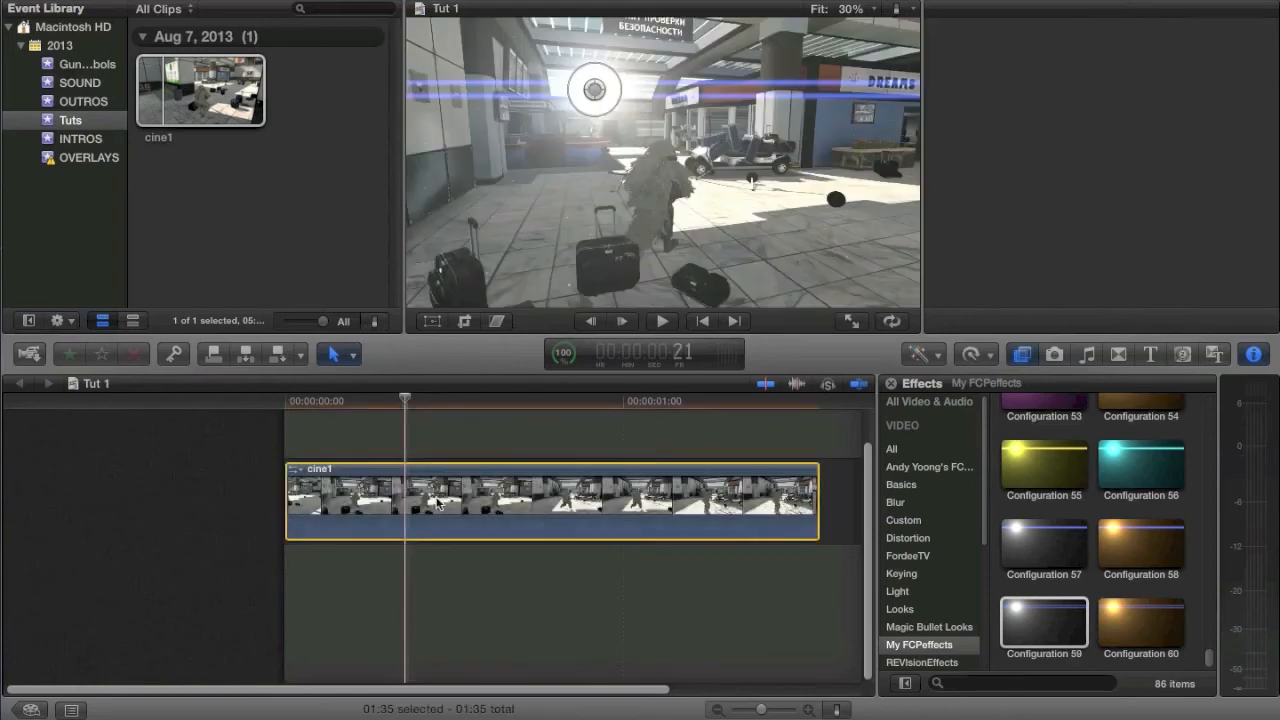
{"action": "left_click", "coordinate": [1117, 666]}
{"action": "scroll", "coordinate": [1110, 566], "scroll_direction": "up", "scroll_amount": 5}
{"action": "key", "text": "super+z"}
Step: Try the Configuration 52 preset and then Configuration 53 on cine1, undoing each one
{"action": "left_click_drag", "start_coordinate": [1108, 487], "coordinate": [370, 512]}
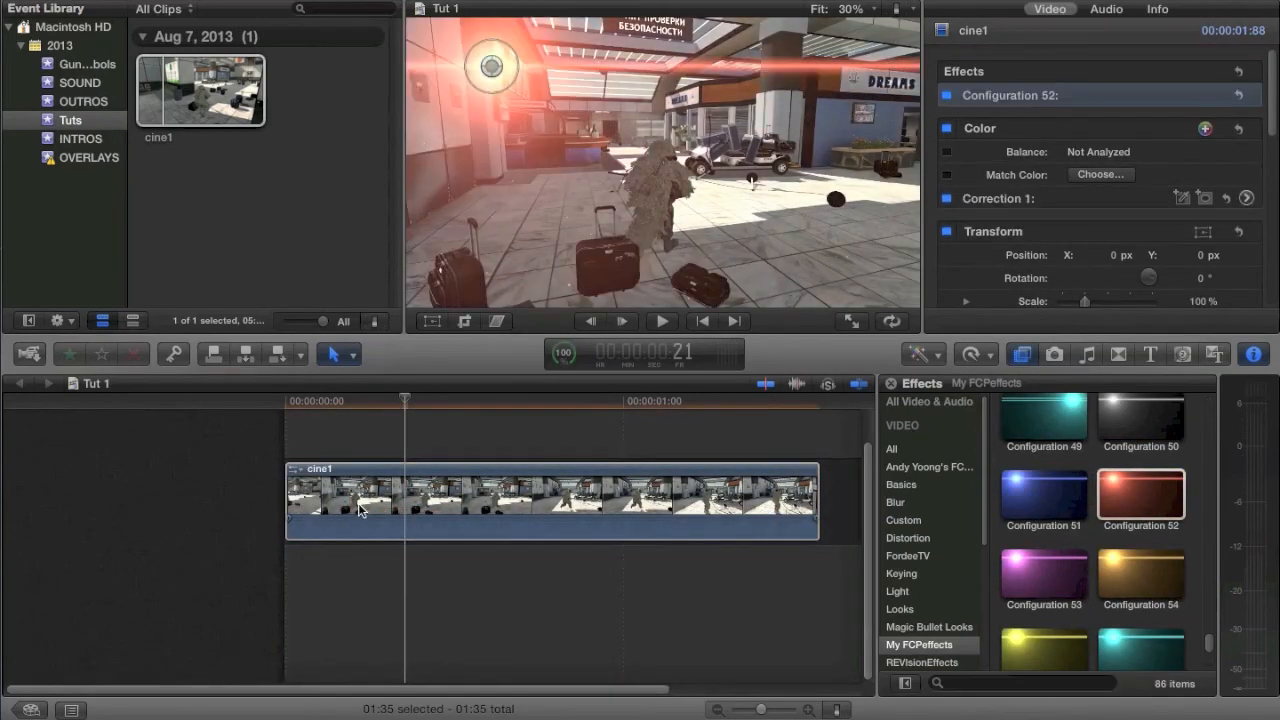
{"action": "left_click", "coordinate": [384, 514]}
{"action": "key", "text": "super+z"}
{"action": "left_click_drag", "start_coordinate": [1033, 581], "coordinate": [486, 523]}
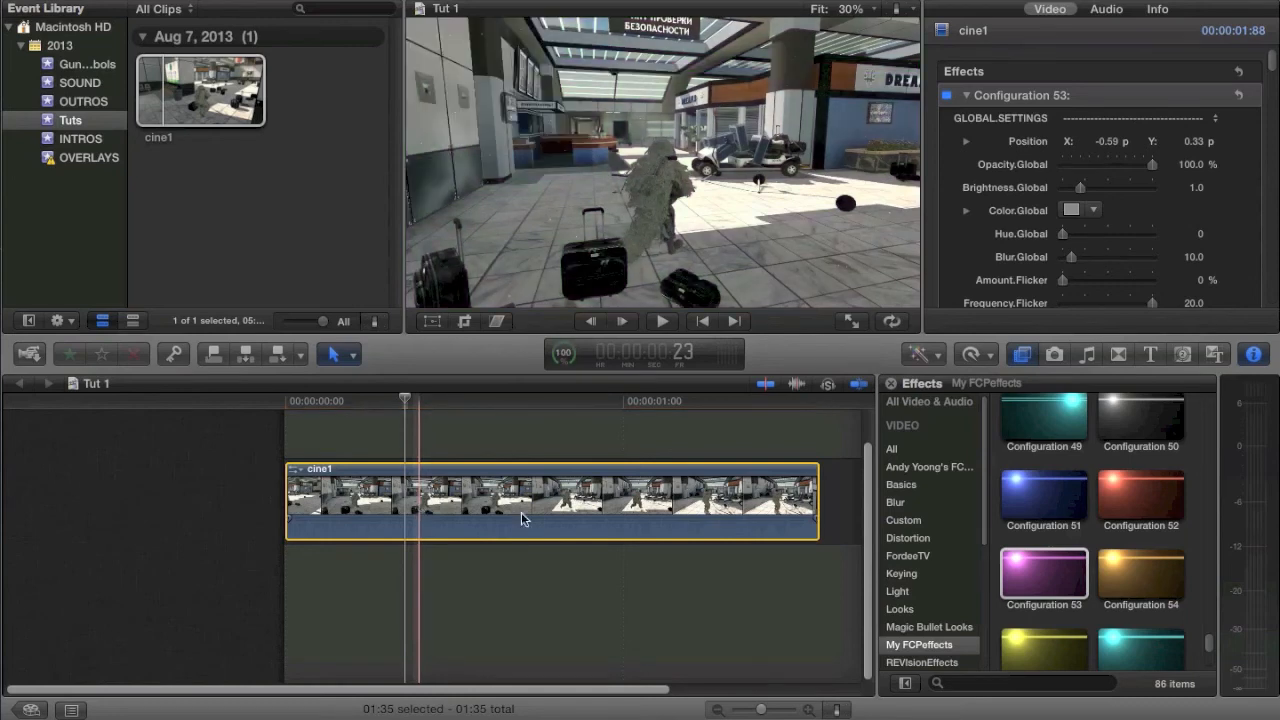
{"action": "key", "text": "super+z"}
Step: Try the Configuration 43 preset on cine1 and remove it from the clip
{"action": "scroll", "coordinate": [1118, 595], "scroll_direction": "up", "scroll_amount": 3}
{"action": "left_click", "coordinate": [1051, 461]}
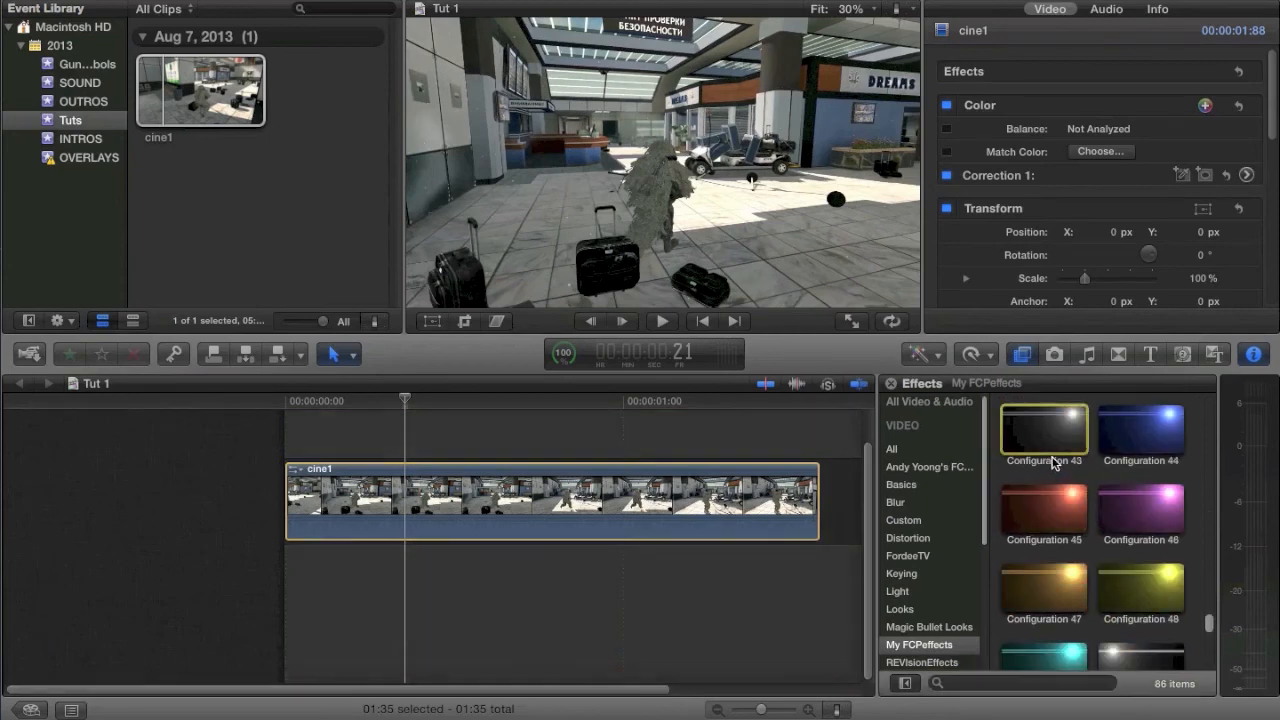
{"action": "left_click_drag", "start_coordinate": [1062, 436], "coordinate": [440, 500]}
{"action": "left_click", "coordinate": [435, 499]}
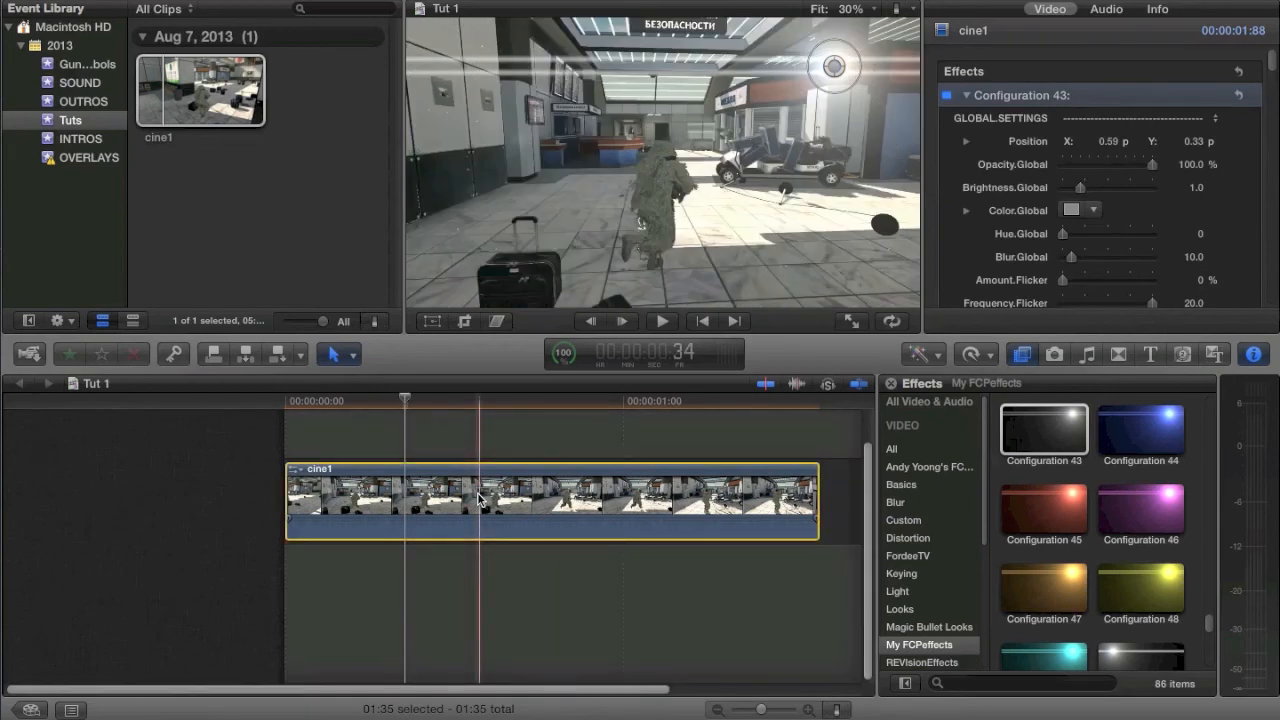
{"action": "key", "text": "Delete"}
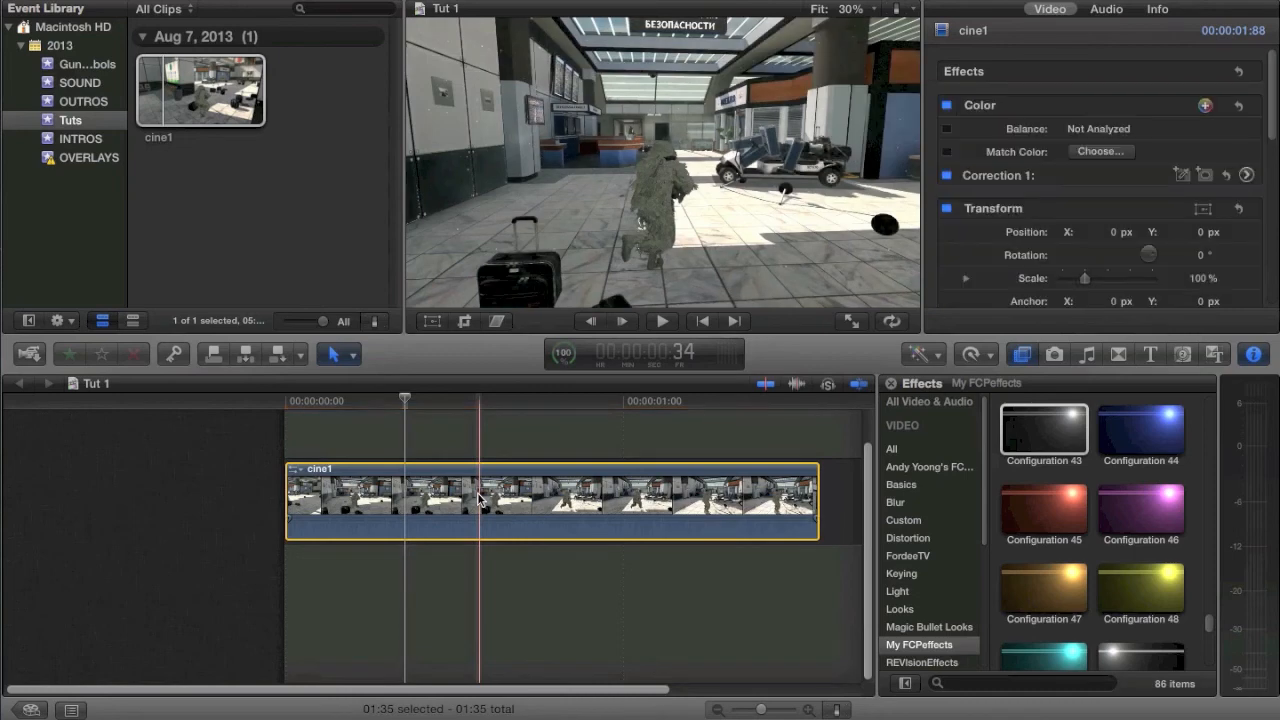